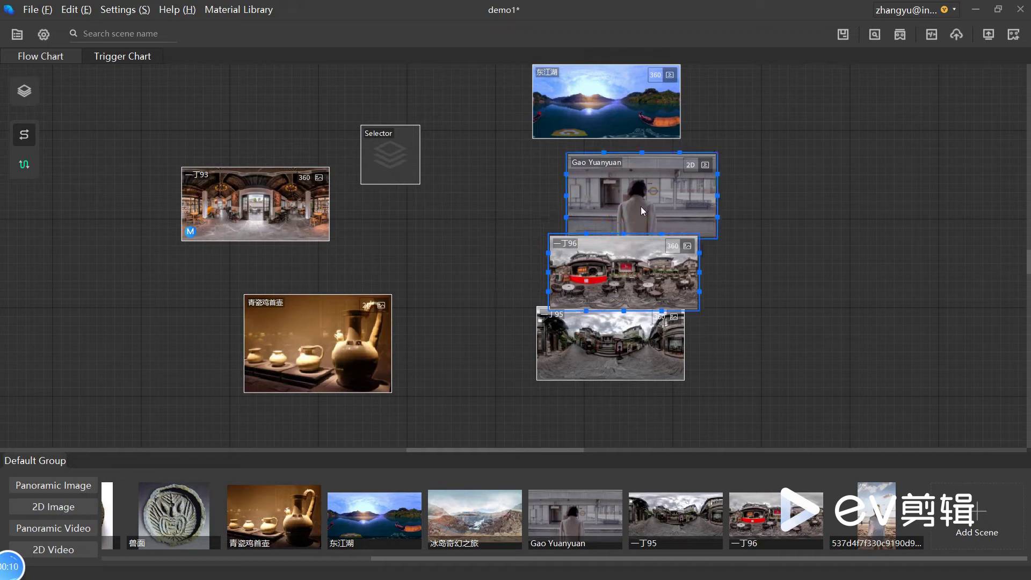
# - Arrange the 东江湖, 2D video, 一丁96 and 一丁95 scenes in a spaced column, with 青瓷鸡首壶 to the right of it
pyautogui.moveTo(616, 256); pyautogui.dragTo(604, 255)
pyautogui.click(609, 333)
pyautogui.moveTo(611, 344); pyautogui.dragTo(615, 379)
pyautogui.click(317, 326)
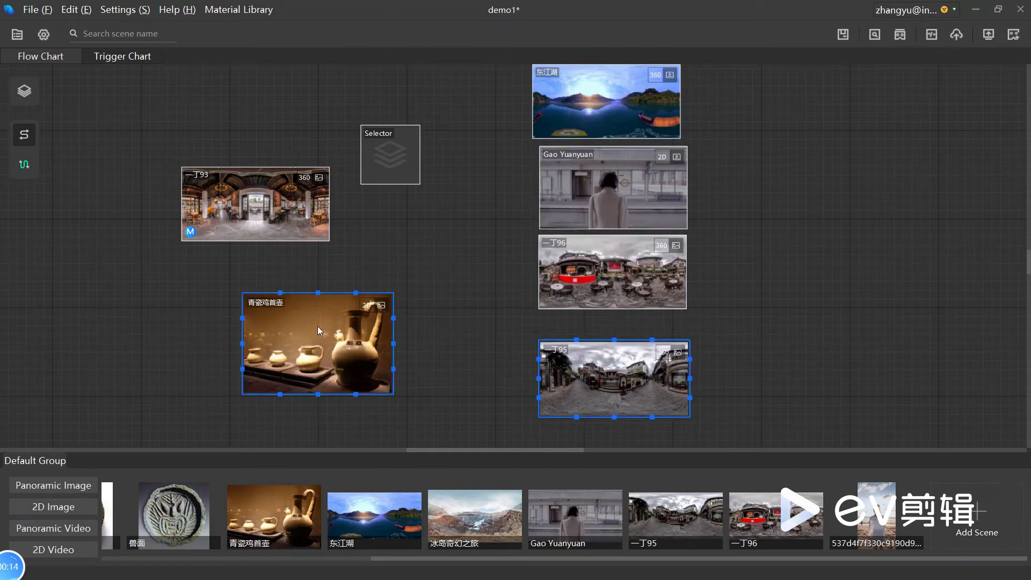
pyautogui.moveTo(321, 327); pyautogui.dragTo(860, 310)
pyautogui.click(652, 280)
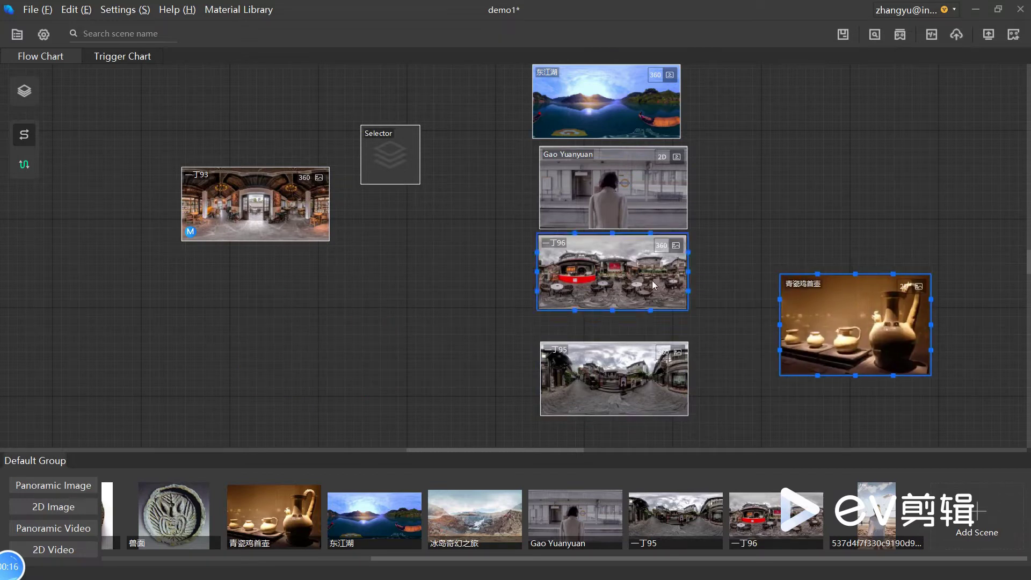
pyautogui.moveTo(652, 280)
pyautogui.mouseDown()
pyautogui.moveTo(647, 302)
pyautogui.moveTo(656, 292)
pyautogui.mouseUp()
pyautogui.keyDown('ctrl'); pyautogui.click(597, 198); pyautogui.keyUp('ctrl')
pyautogui.moveTo(597, 203); pyautogui.dragTo(593, 203)
# - Move the Selector node down between the scenes, then link 一丁93 to the Selector and the Selector to 东江湖
pyautogui.moveTo(413, 151); pyautogui.dragTo(426, 236)
pyautogui.keyDown('ctrl'); pyautogui.click(330, 204); pyautogui.keyUp('ctrl')
pyautogui.moveTo(330, 204); pyautogui.dragTo(381, 219)
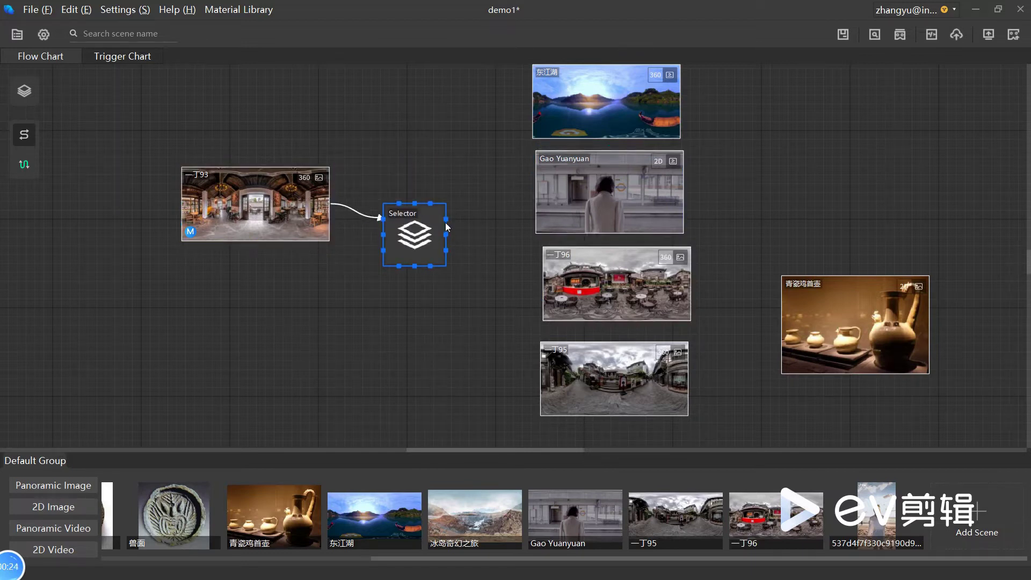
pyautogui.moveTo(445, 219); pyautogui.dragTo(531, 103)
# - Rename the 东江湖 scene as A
pyautogui.rightClick(567, 95)
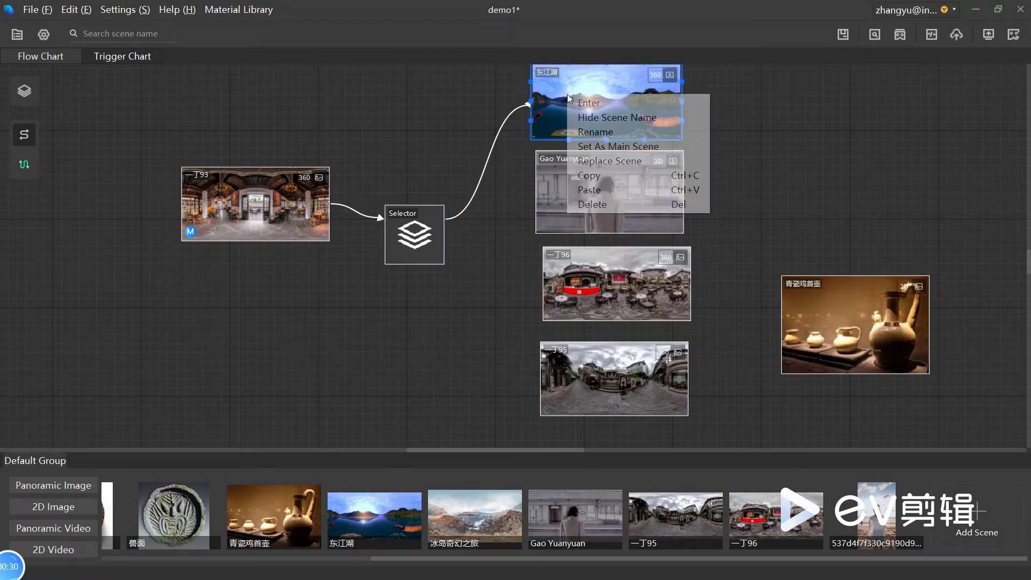
pyautogui.click(600, 133)
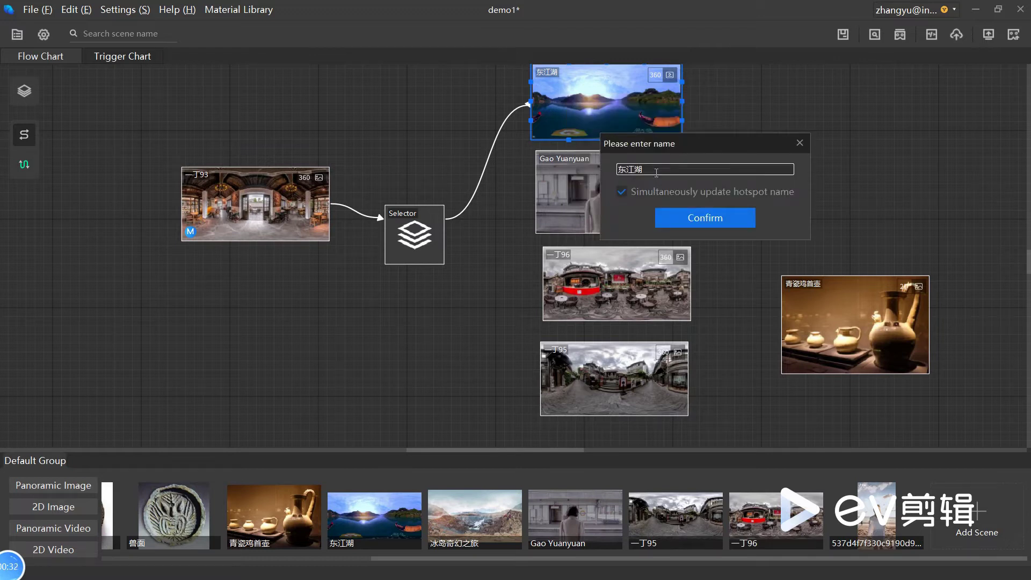
pyautogui.doubleClick(617, 168)
pyautogui.press('BackSpace')
pyautogui.click(678, 212)
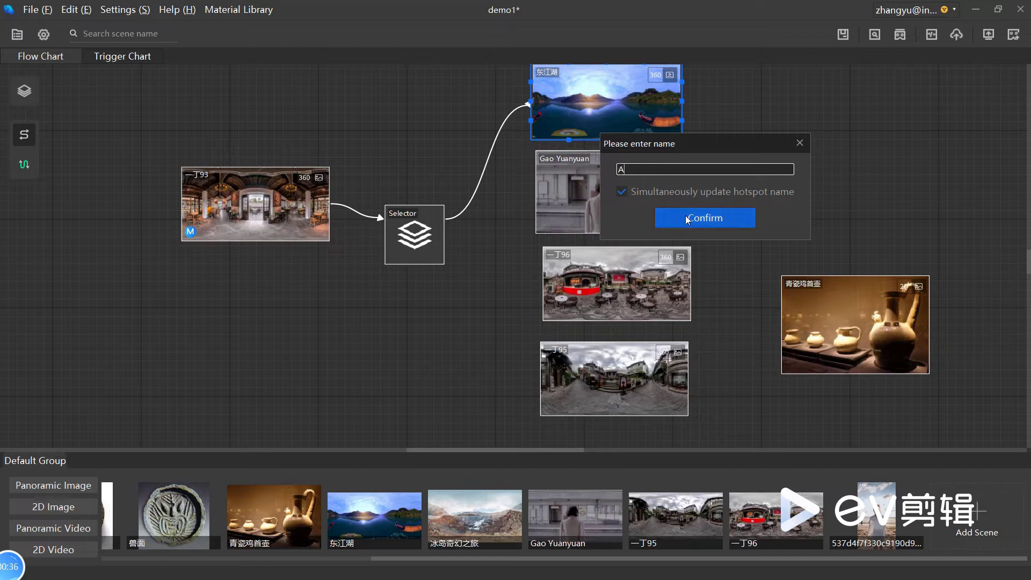
# - Rename the 2D video scene below scene A as B
pyautogui.click(588, 212)
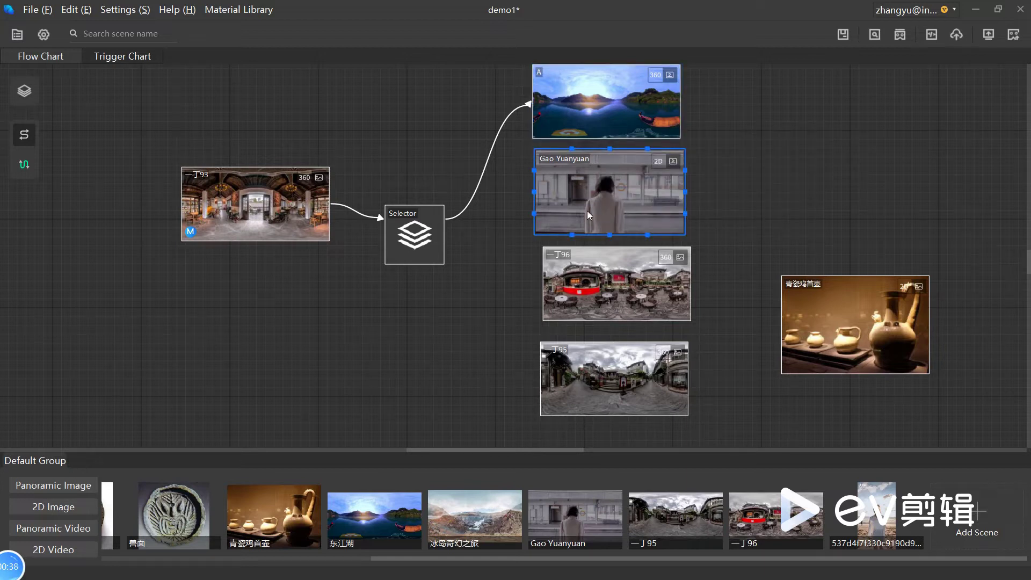
pyautogui.rightClick(587, 214)
pyautogui.click(611, 248)
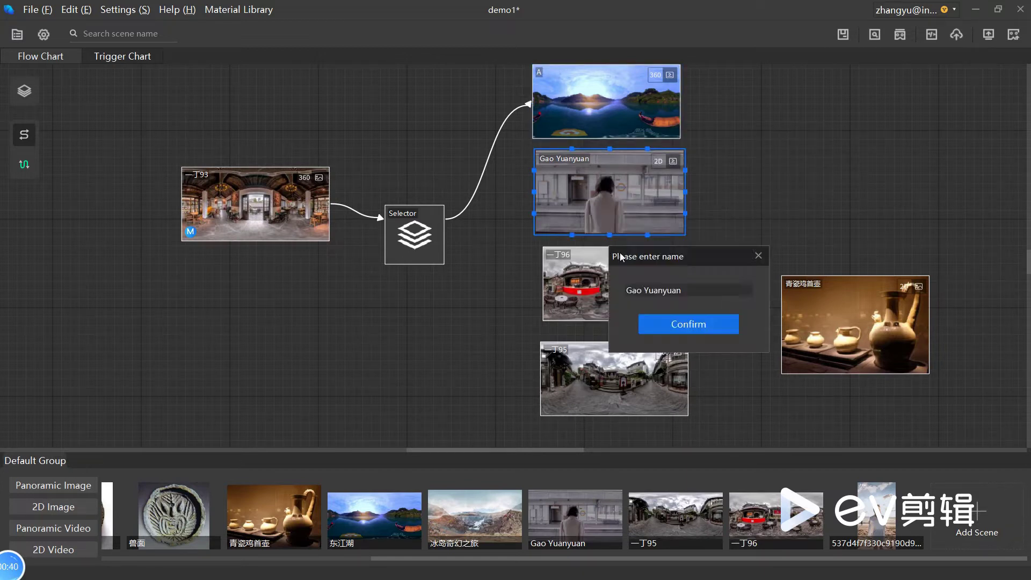
pyautogui.press('BackSpace')
pyautogui.press('BackSpace')
pyautogui.press('BackSpace')
pyautogui.press('BackSpace')
pyautogui.press('BackSpace')
pyautogui.press('BackSpace')
pyautogui.press('BackSpace')
pyautogui.press('BackSpace')
pyautogui.press('BackSpace')
pyautogui.press('BackSpace')
pyautogui.press('BackSpace')
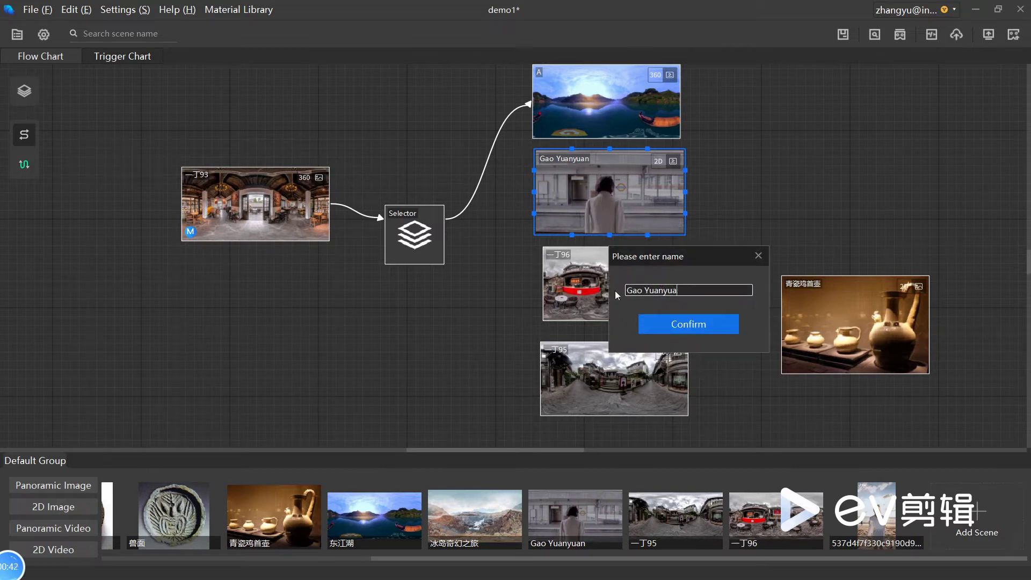
pyautogui.write('B')
pyautogui.press('Return')
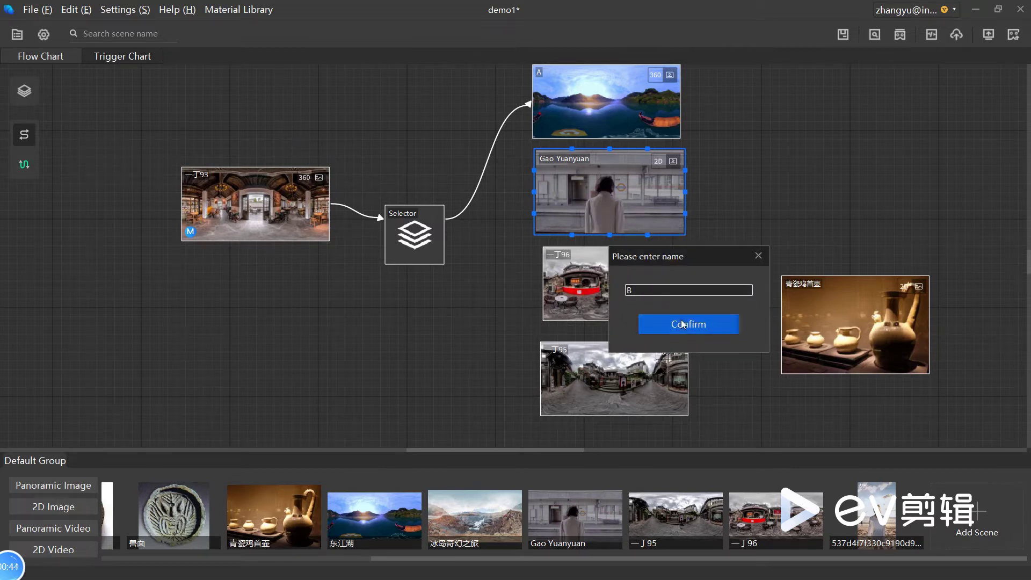
# - Rename the 一丁96 scene as C
pyautogui.click(597, 281)
pyautogui.rightClick(597, 279)
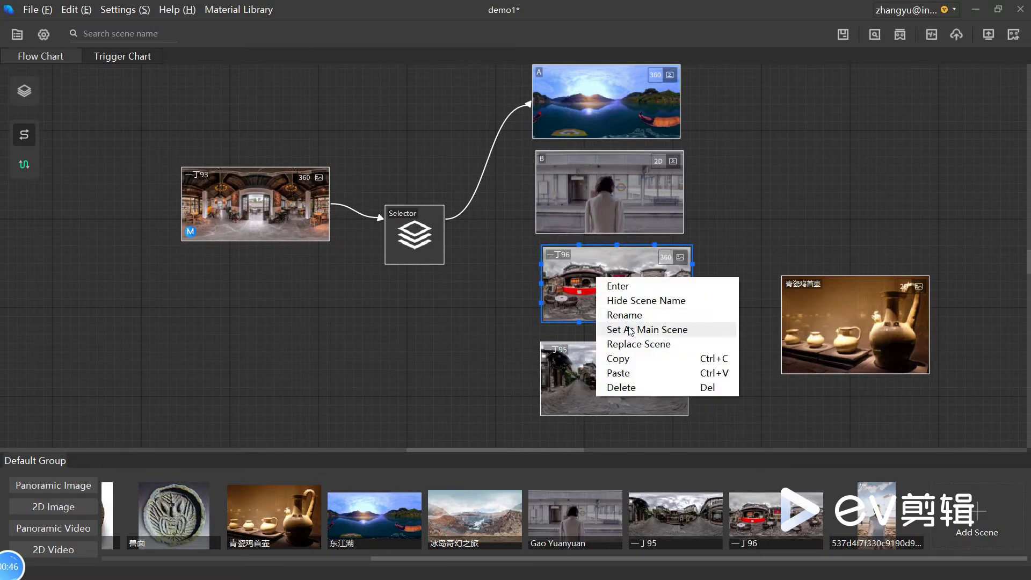
pyautogui.click(635, 317)
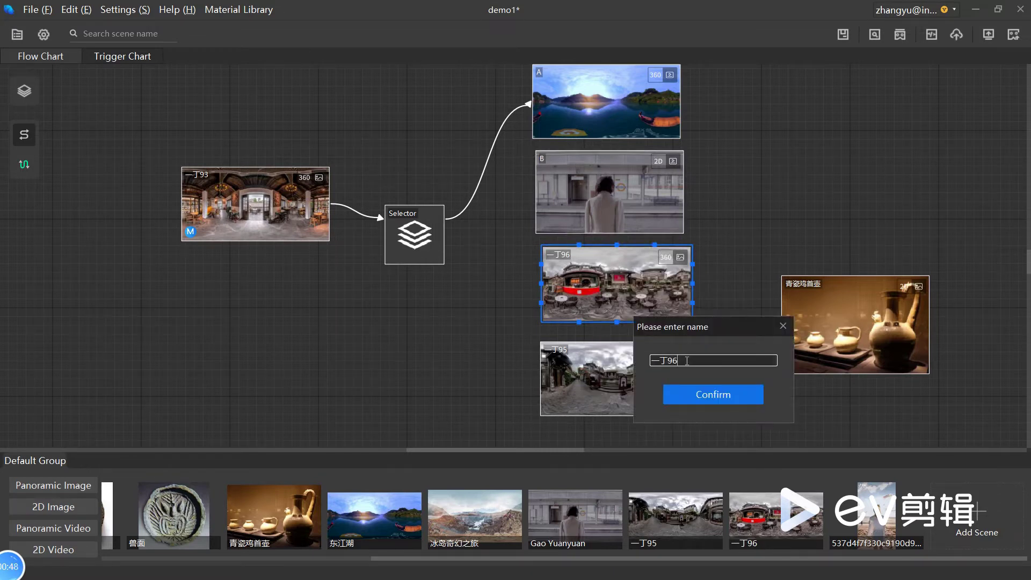
pyautogui.press('BackSpace')
pyautogui.press('BackSpace')
pyautogui.press('BackSpace')
pyautogui.write('C')
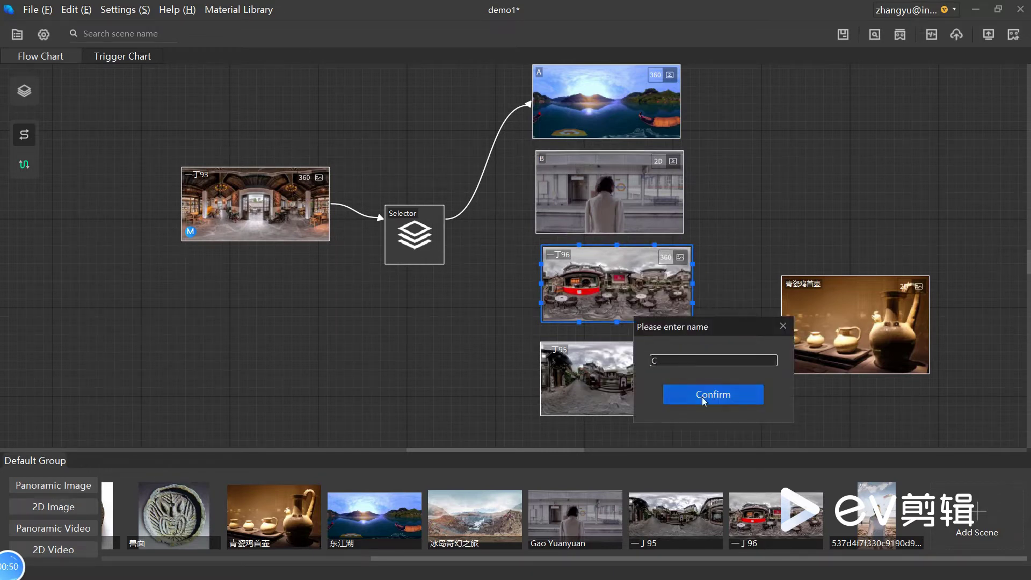
pyautogui.click(701, 397)
# - Rename the 一丁95 scene as D
pyautogui.rightClick(603, 378)
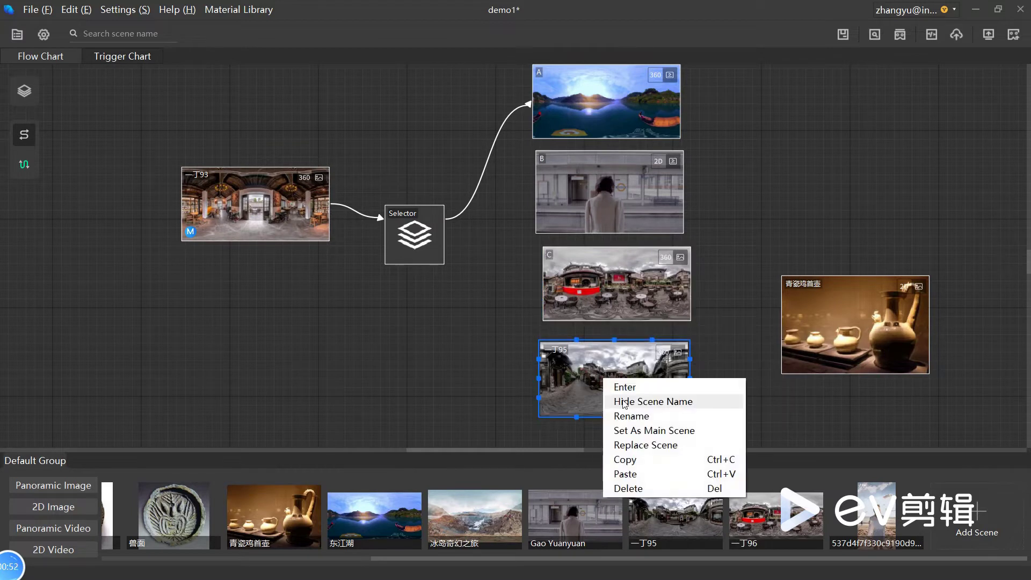
pyautogui.click(629, 417)
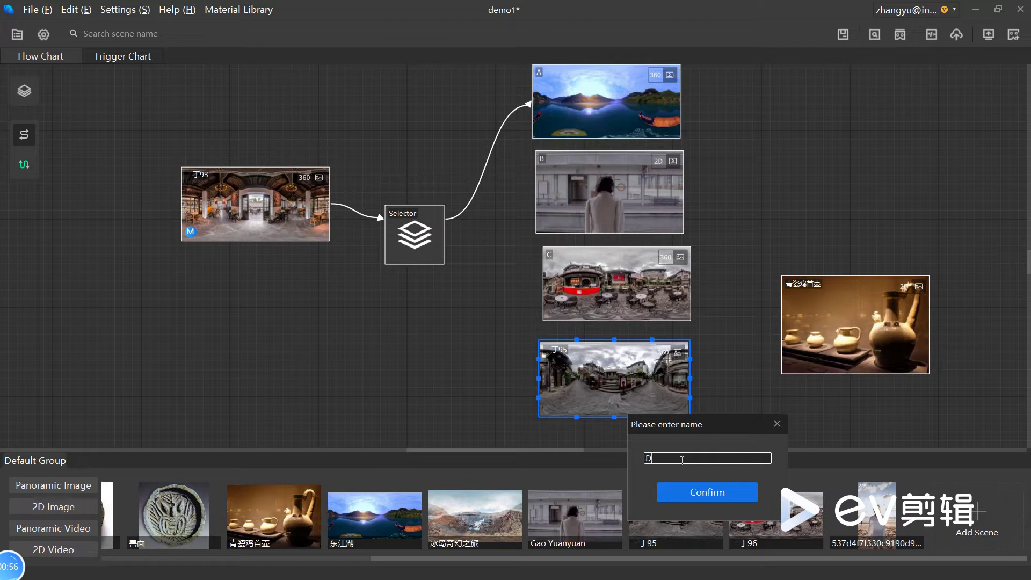
pyautogui.click(707, 492)
# - Rename the 青瓷鸡首壶 scene as Right Answer and move it down level with scene D
pyautogui.click(830, 317)
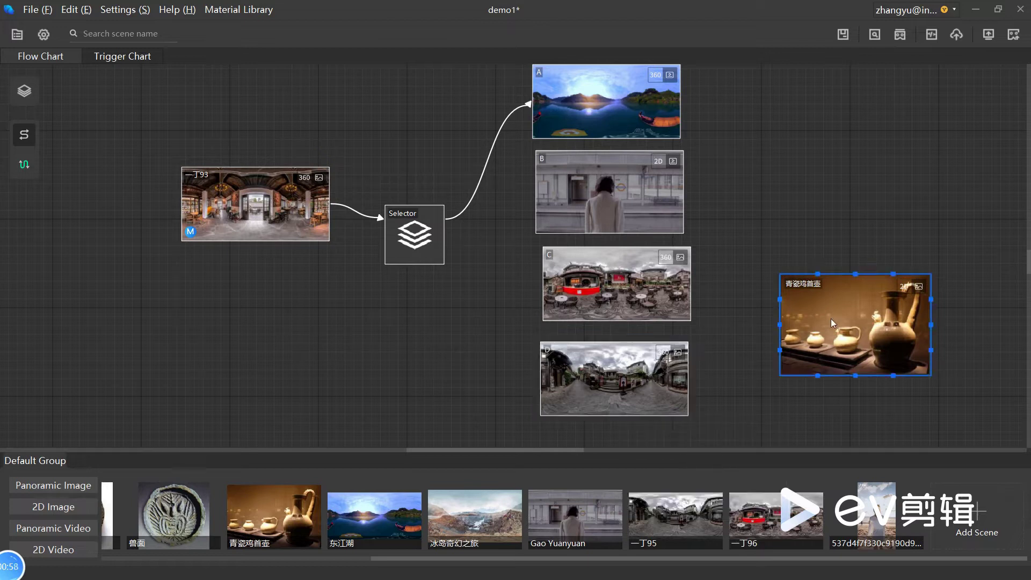
pyautogui.rightClick(804, 316)
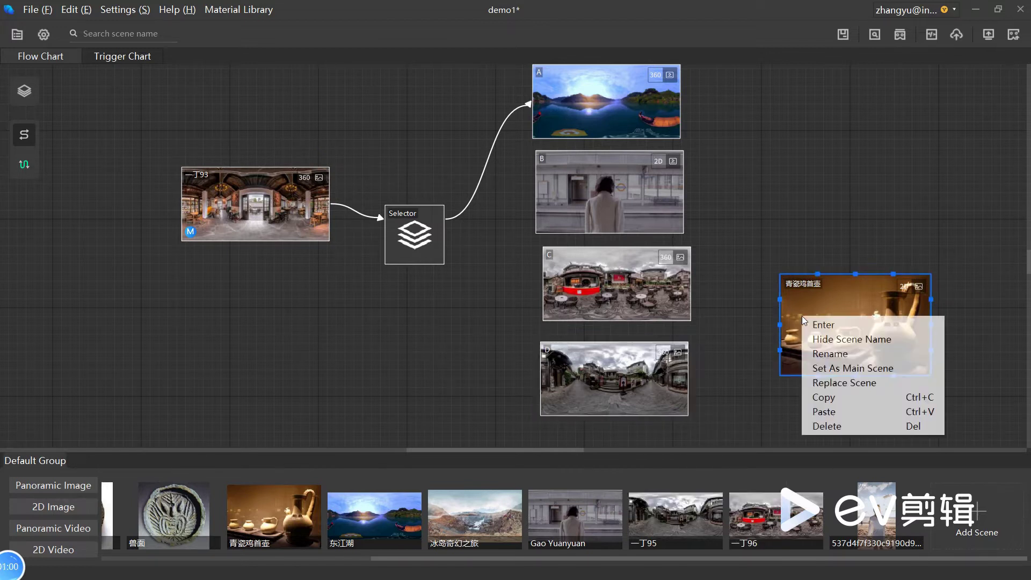
pyautogui.click(829, 354)
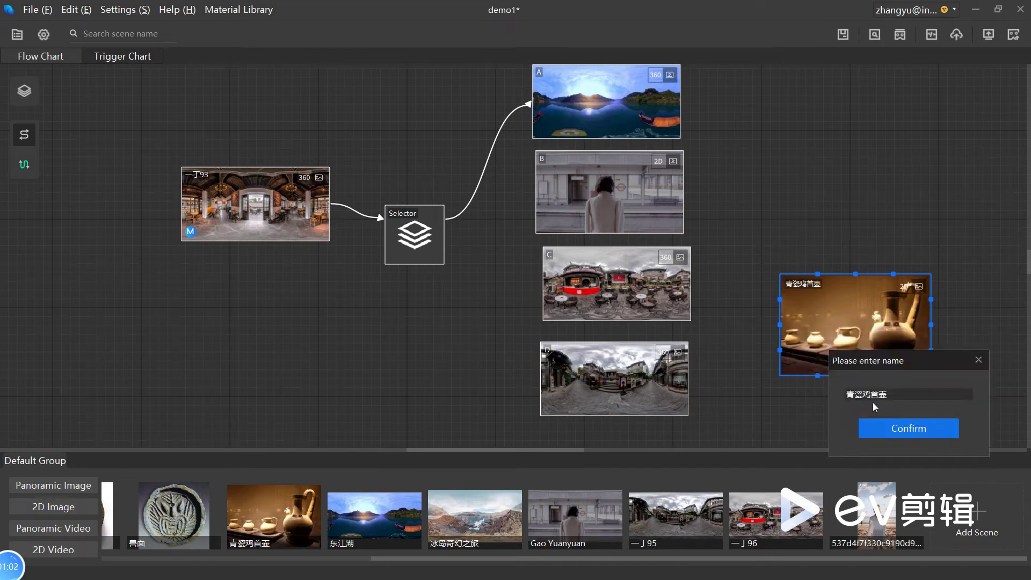
pyautogui.press('BackSpace')
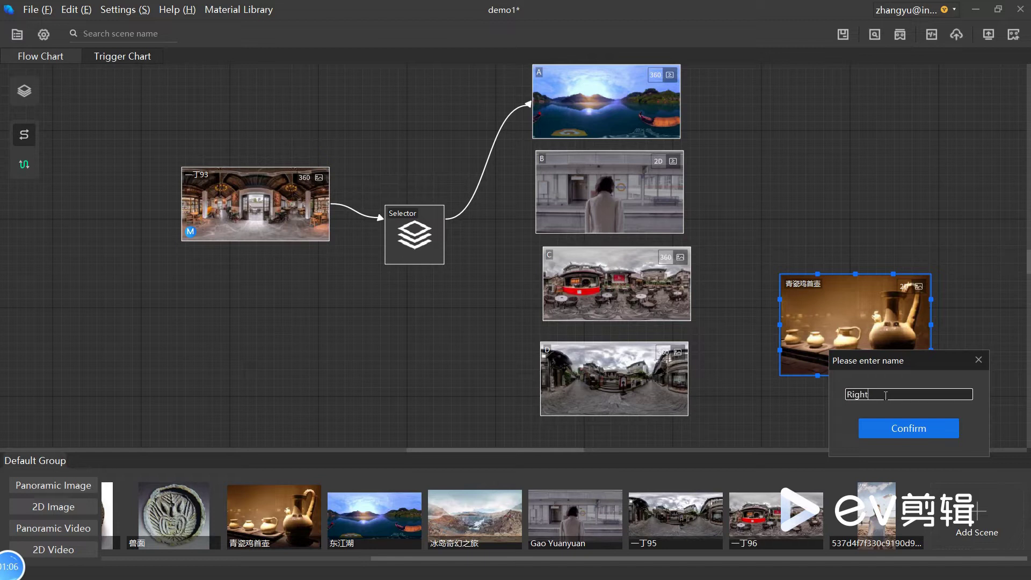
pyautogui.write('Right Answer')
pyautogui.click(899, 430)
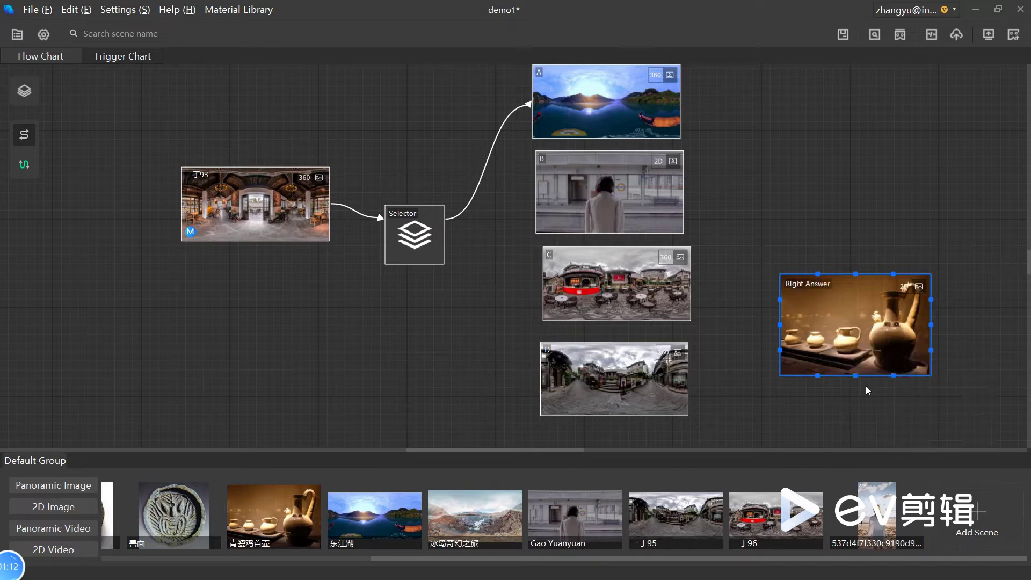
pyautogui.moveTo(845, 346); pyautogui.dragTo(819, 413)
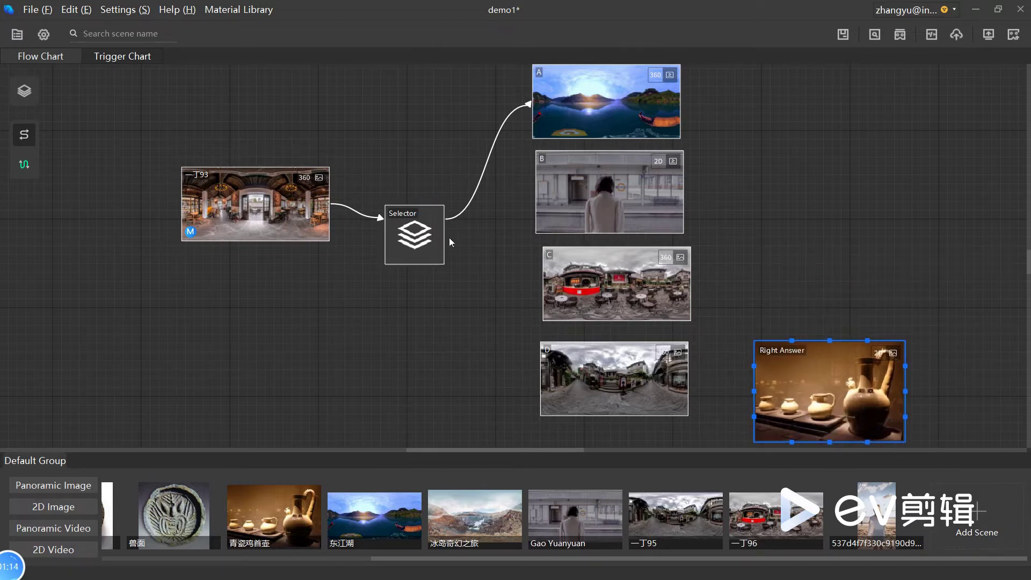
# - Link the Selector to scenes B, C and D
pyautogui.moveTo(445, 236); pyautogui.dragTo(537, 173)
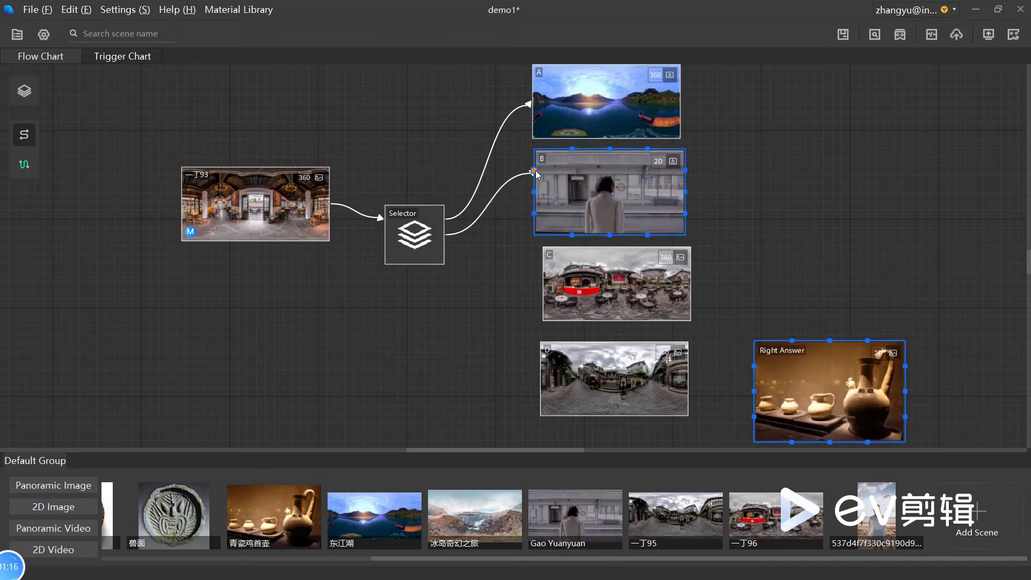
pyautogui.moveTo(446, 251); pyautogui.dragTo(541, 283)
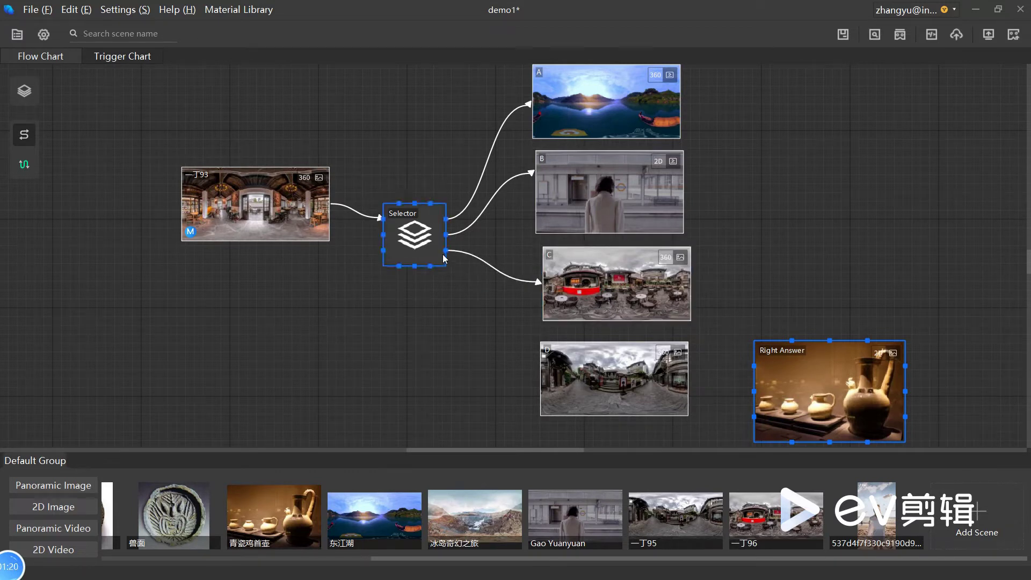
pyautogui.moveTo(446, 250); pyautogui.dragTo(537, 376)
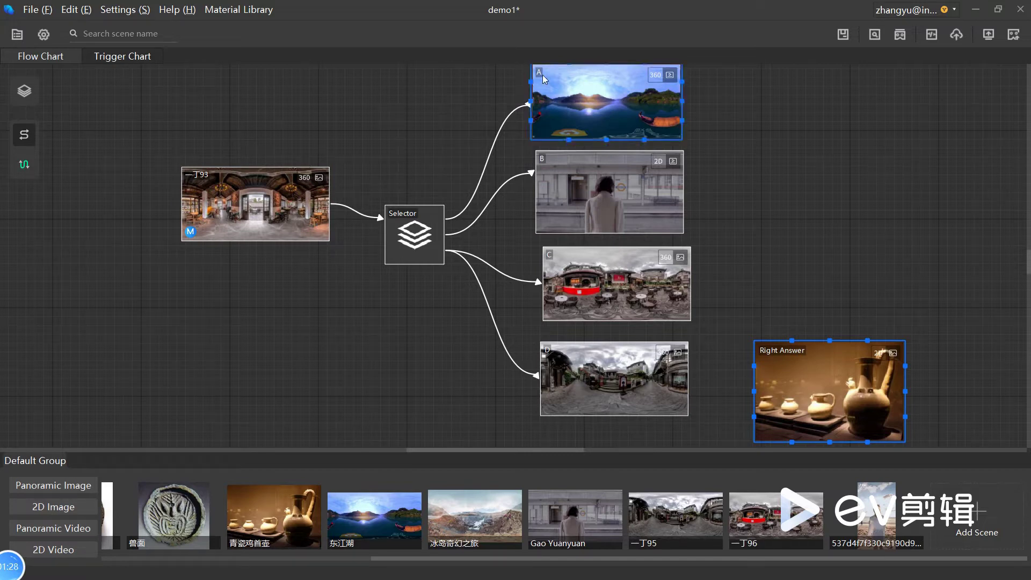
# - Link scene A back to the main scene 一丁93 and rename the main scene as Question
pyautogui.moveTo(532, 82); pyautogui.dragTo(299, 166)
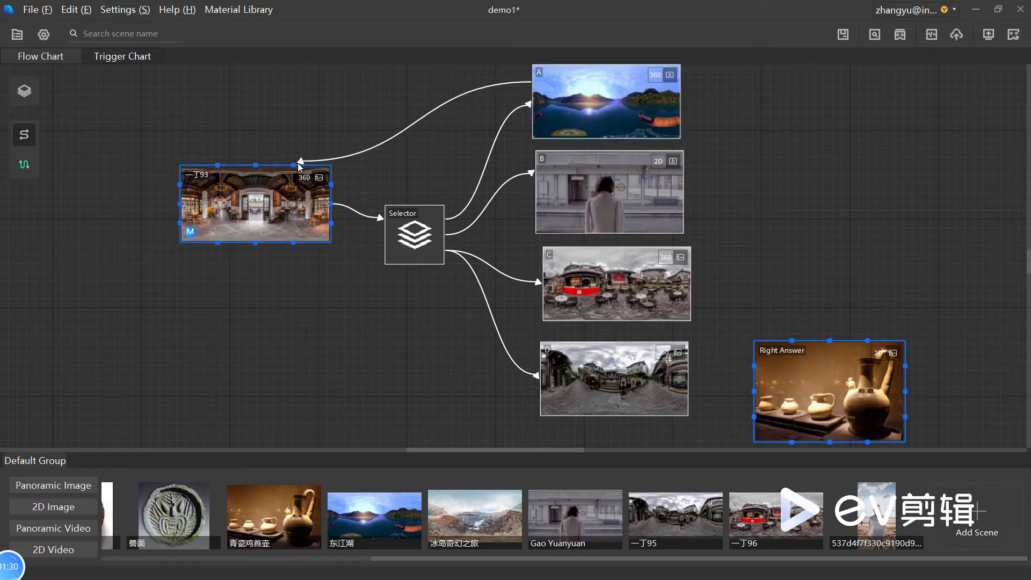
pyautogui.rightClick(271, 210)
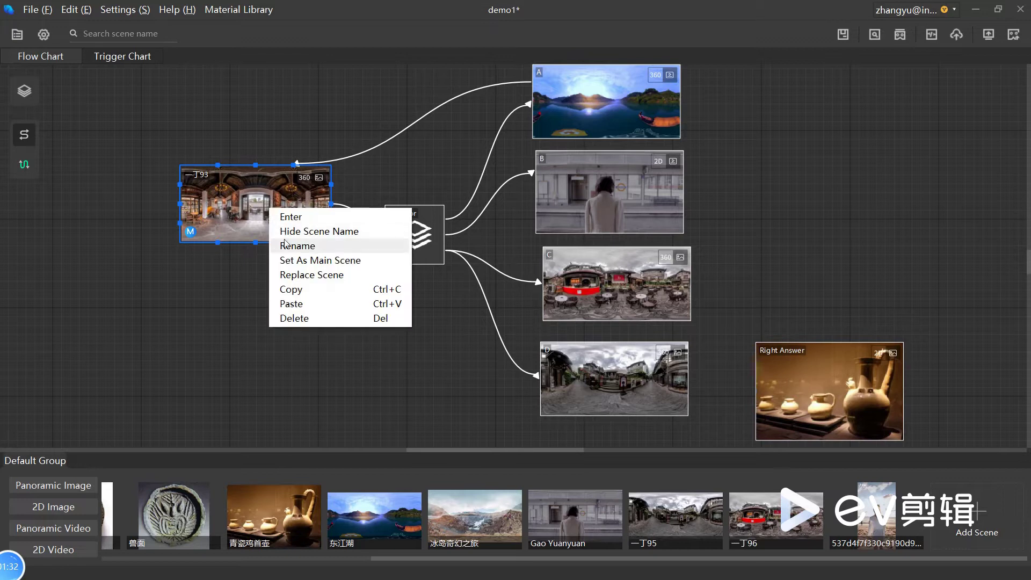
pyautogui.click(285, 245)
pyautogui.click(367, 282)
pyautogui.press('BackSpace')
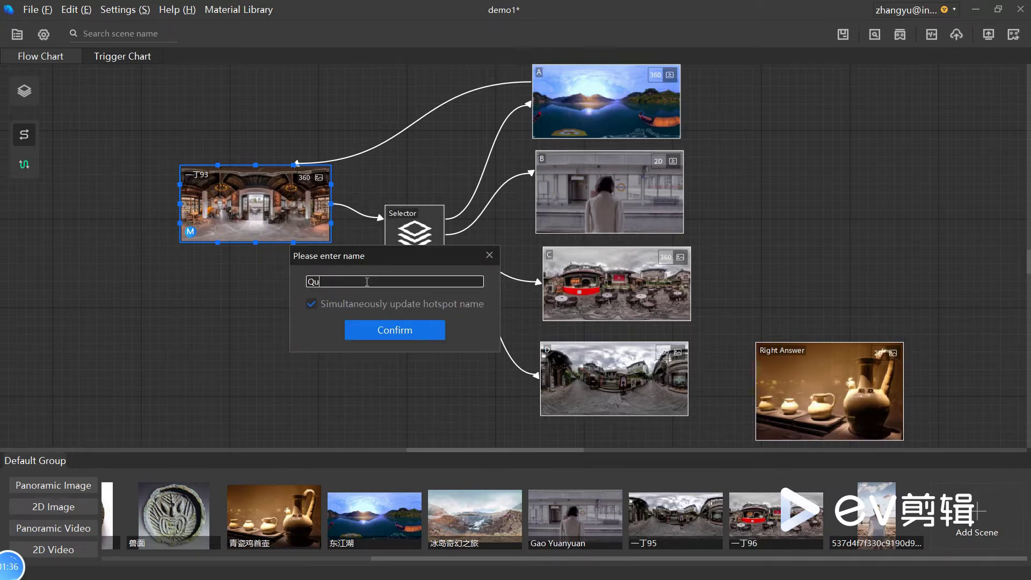
pyautogui.write('Question')
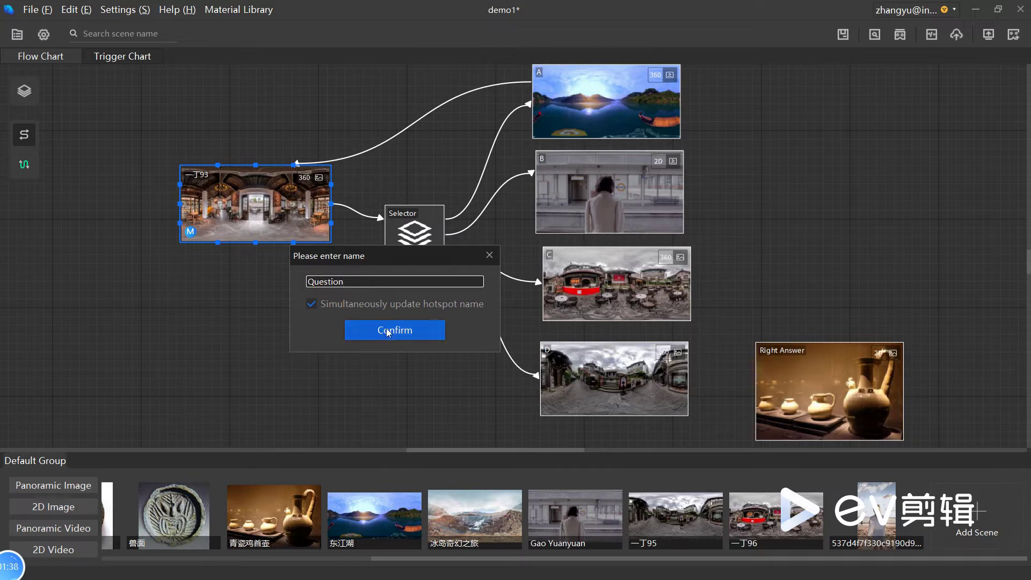
pyautogui.click(389, 331)
# - Link scenes B and C back to the Question scene, and link scene D to Right Answer
pyautogui.click(545, 205)
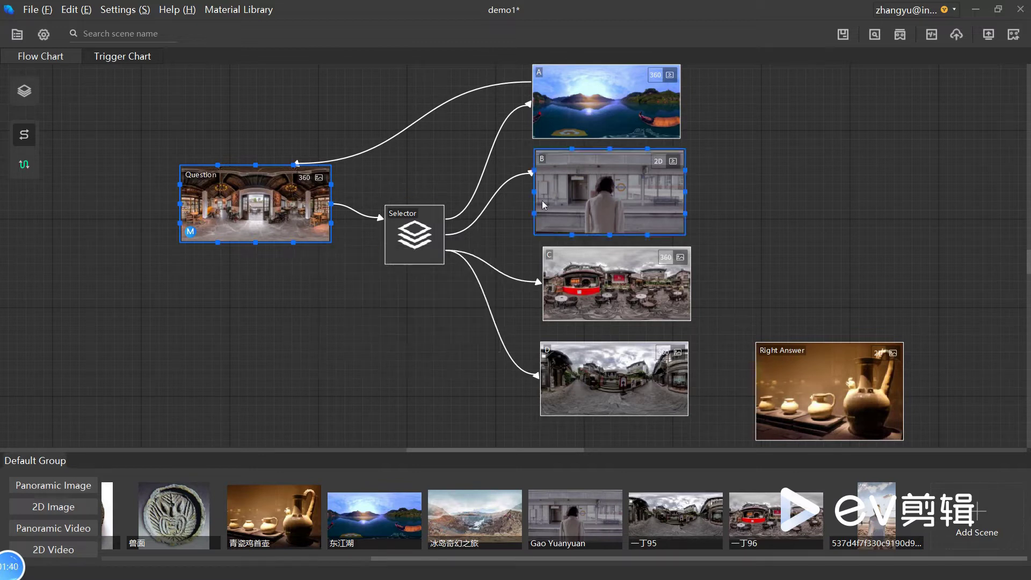
pyautogui.moveTo(533, 194); pyautogui.dragTo(334, 188)
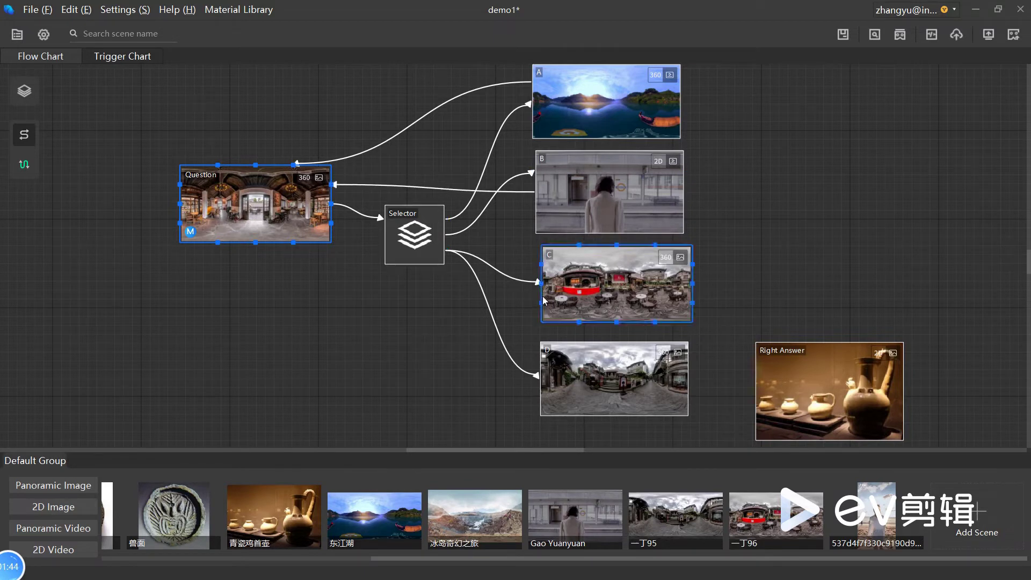
pyautogui.moveTo(541, 302); pyautogui.dragTo(334, 225)
pyautogui.moveTo(690, 379); pyautogui.dragTo(805, 397)
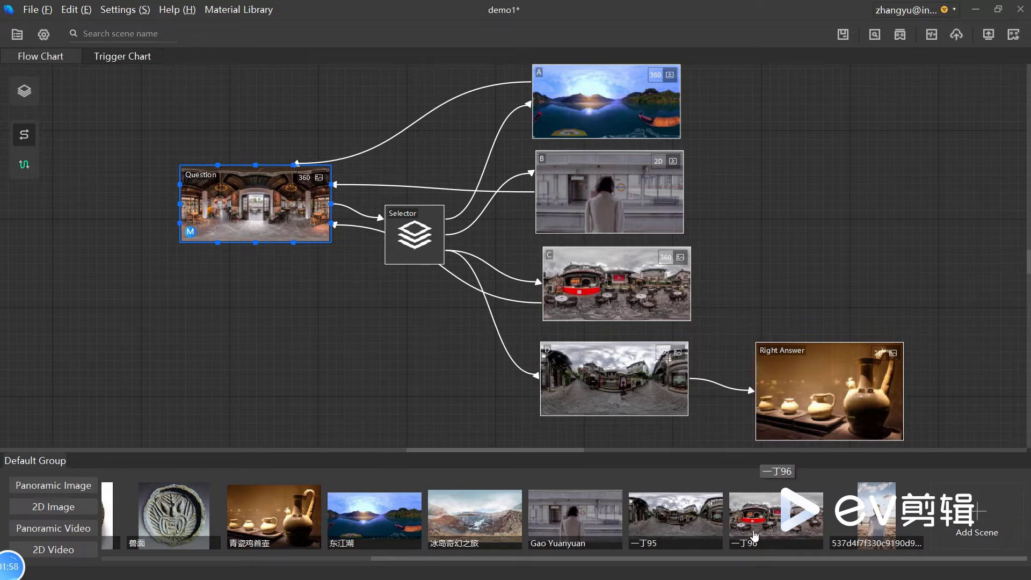
# - Add the 冰岛奇幻之旅 scene to the flow chart above Right Answer and link Right Answer to it
pyautogui.click(460, 534)
pyautogui.moveTo(461, 534); pyautogui.dragTo(931, 311)
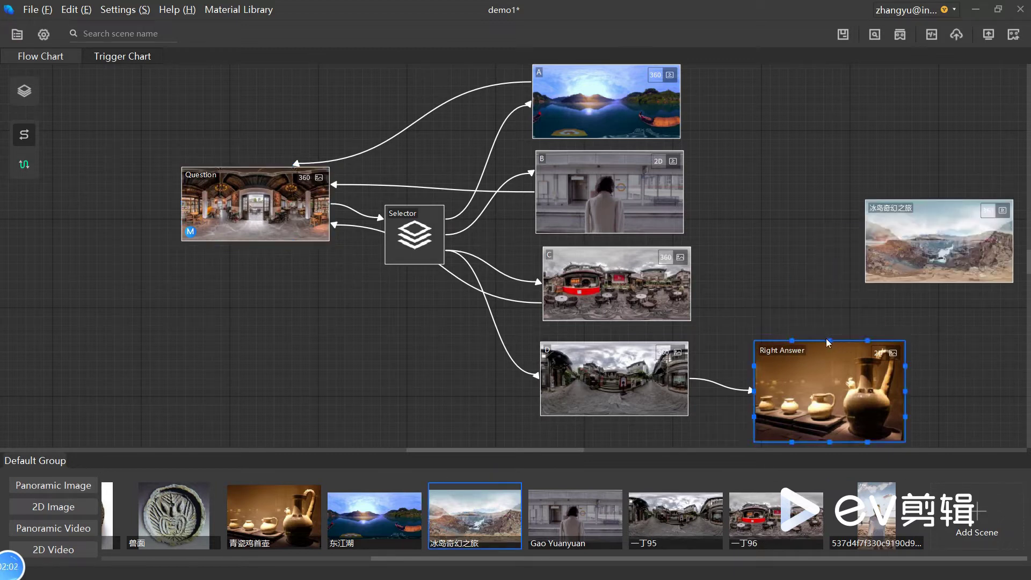
pyautogui.moveTo(829, 340); pyautogui.dragTo(863, 245)
# - Move the Question scene slightly down and open the Selector node for editing
pyautogui.moveTo(309, 224); pyautogui.dragTo(307, 243)
pyautogui.keyDown('ctrl'); pyautogui.click(403, 242); pyautogui.keyUp('ctrl')
pyautogui.click(417, 245)
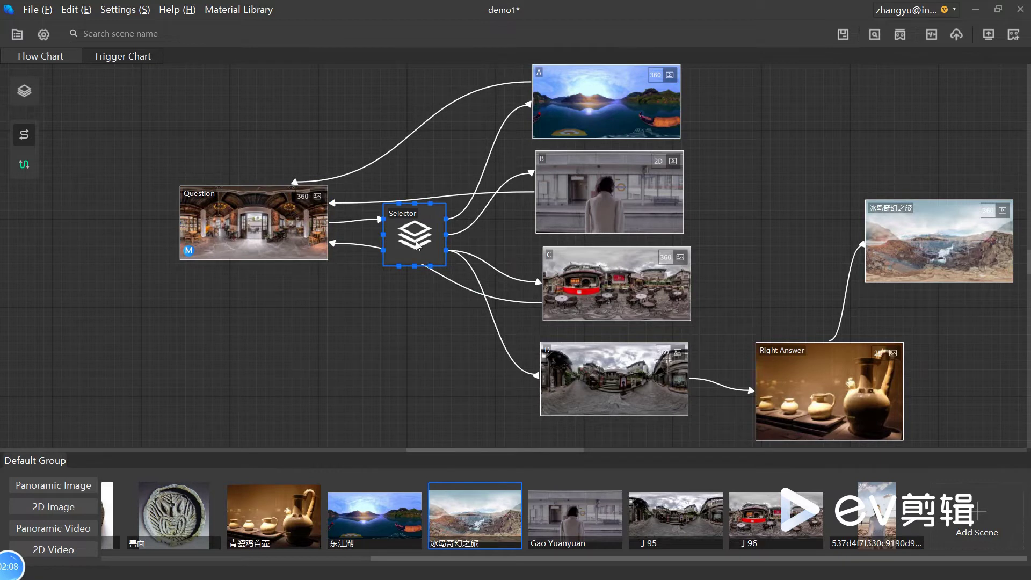
pyautogui.doubleClick(417, 245)
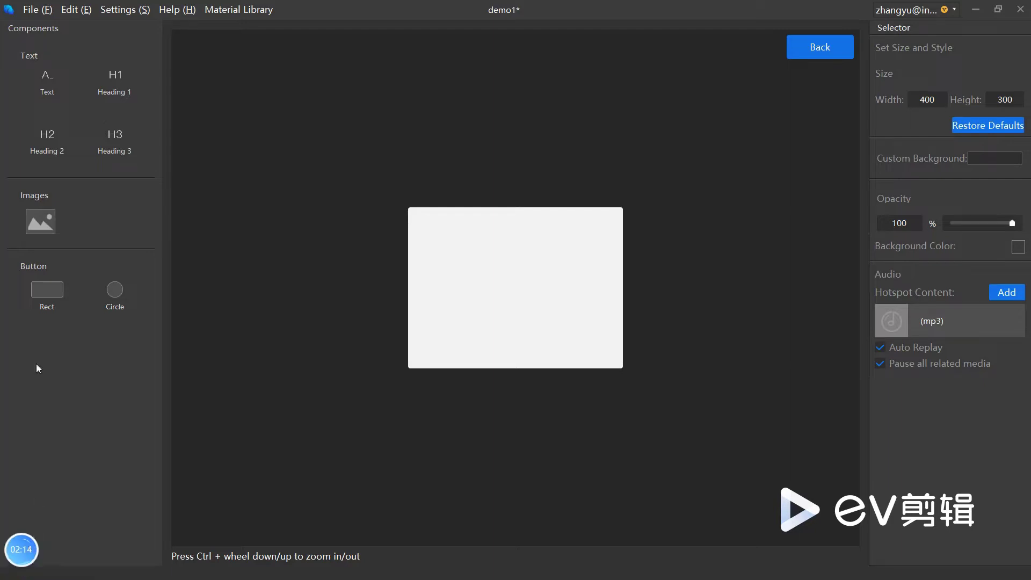
# - Place a rectangular button in the lower left of the selector card and a Heading 1 reading Question near its top
pyautogui.moveTo(35, 302); pyautogui.dragTo(431, 308)
pyautogui.moveTo(106, 96); pyautogui.dragTo(486, 237)
pyautogui.doubleClick(508, 249)
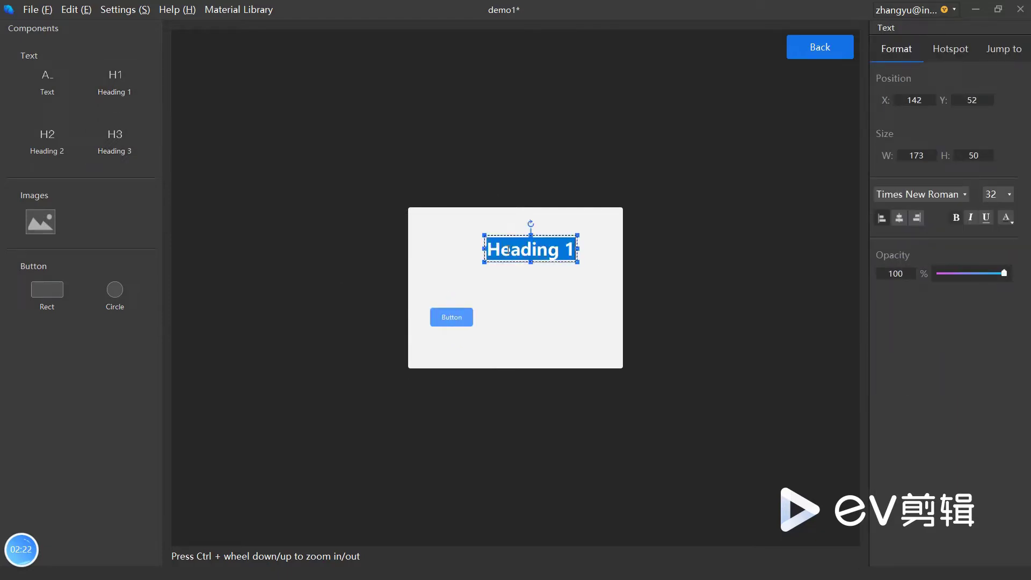
pyautogui.write('Question')
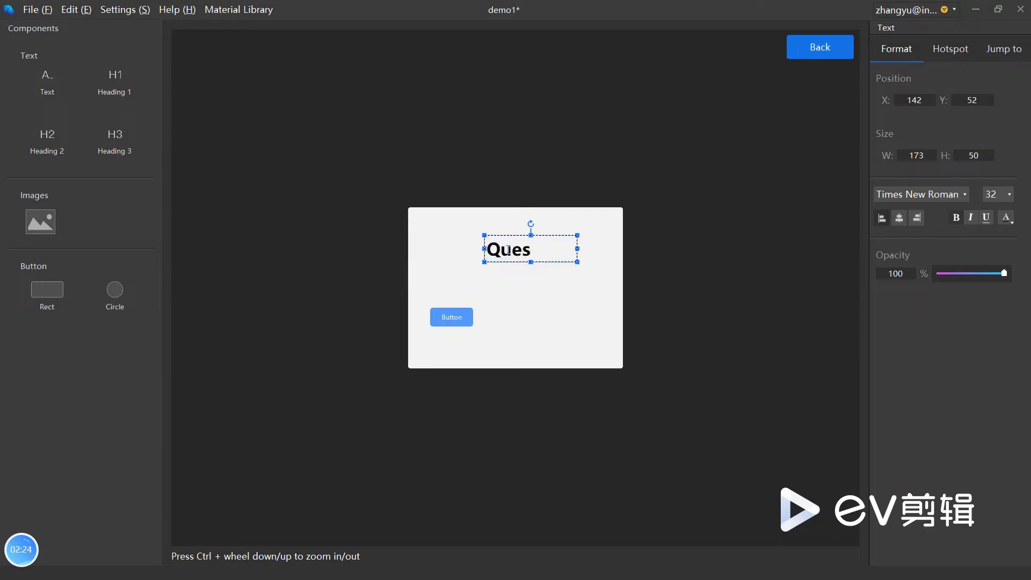
# - Label the first rectangular button A and add a second rectangular button labelled B beside it
pyautogui.click(450, 317)
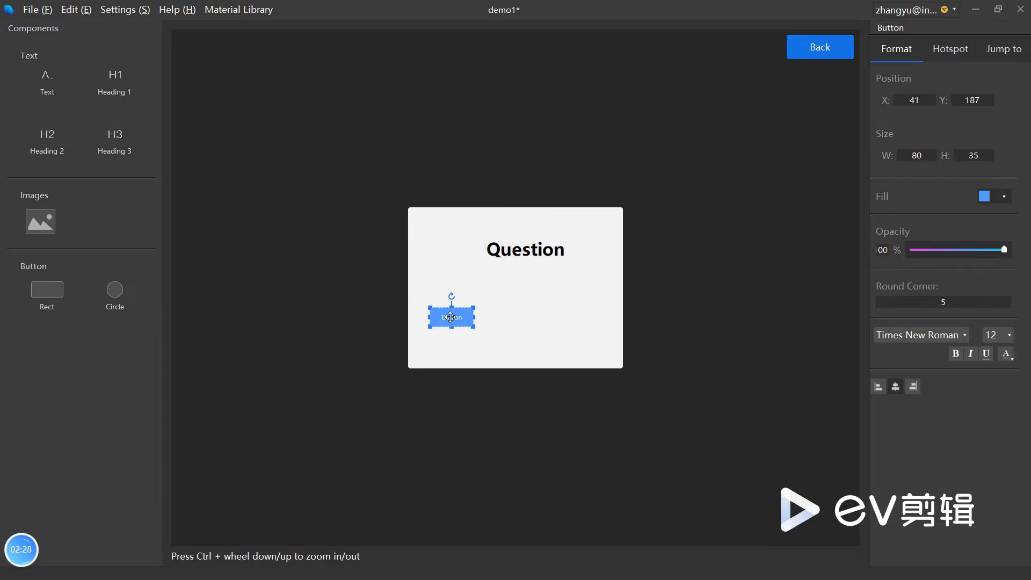
pyautogui.doubleClick(451, 318)
pyautogui.click(514, 322)
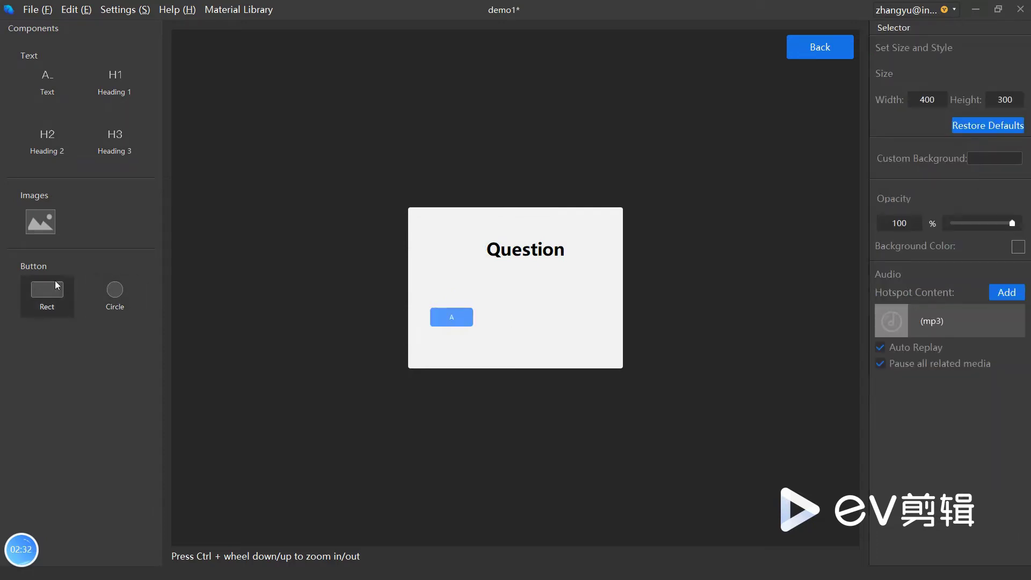
pyautogui.moveTo(46, 284); pyautogui.dragTo(498, 308)
pyautogui.doubleClick(521, 317)
pyautogui.write('B')
pyautogui.click(574, 352)
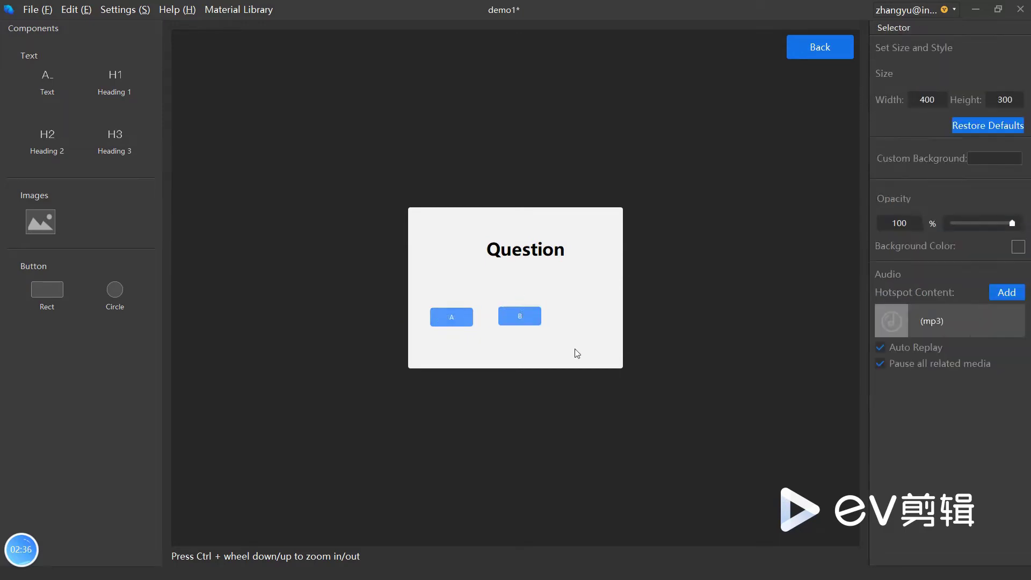
# - Add two more rectangular buttons on the selector card, labelled C below A and D below B
pyautogui.moveTo(54, 285); pyautogui.dragTo(436, 349)
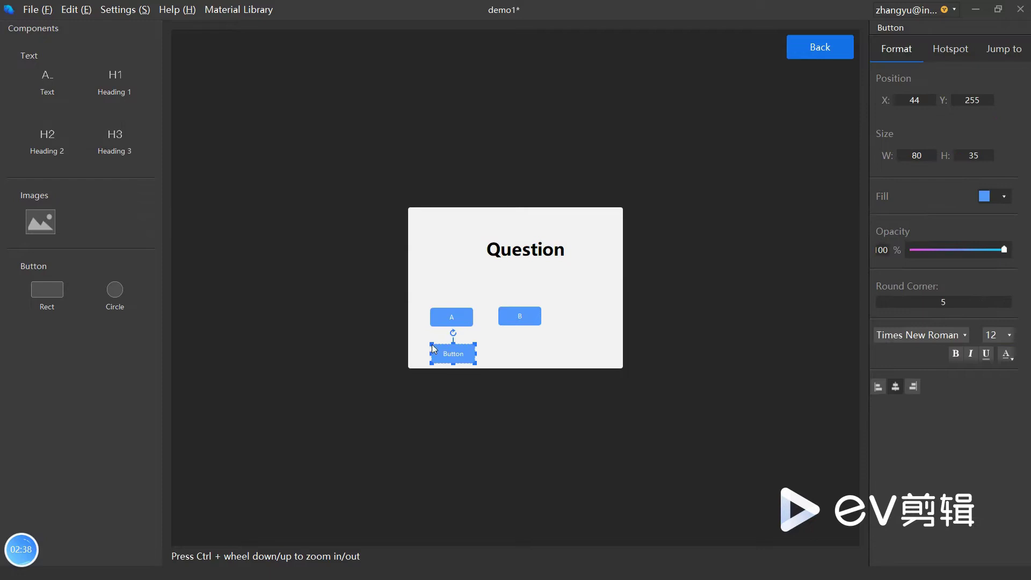
pyautogui.doubleClick(453, 353)
pyautogui.write('C')
pyautogui.click(576, 358)
pyautogui.moveTo(49, 297); pyautogui.dragTo(501, 341)
pyautogui.doubleClick(520, 349)
pyautogui.write('D')
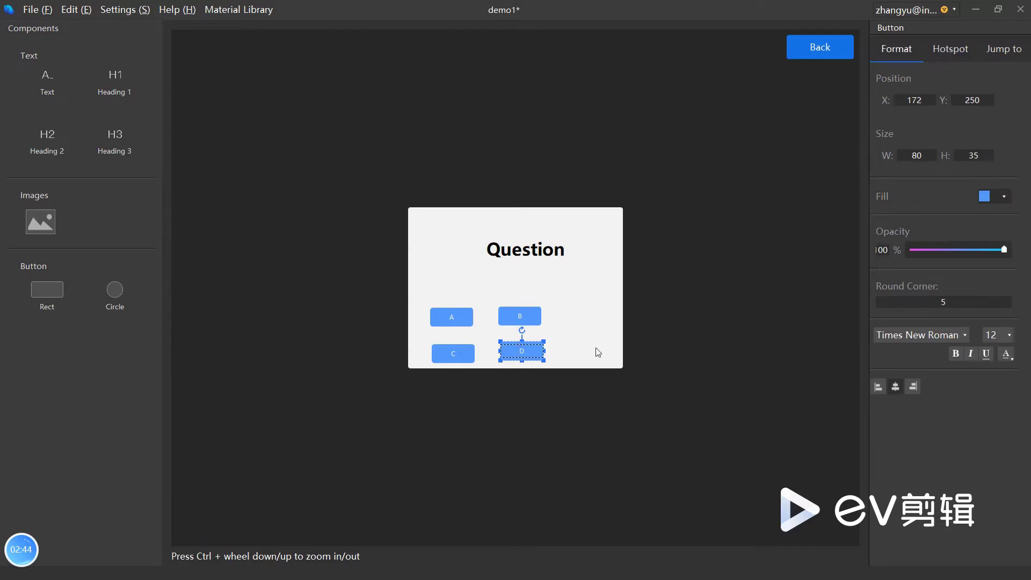
pyautogui.click(618, 313)
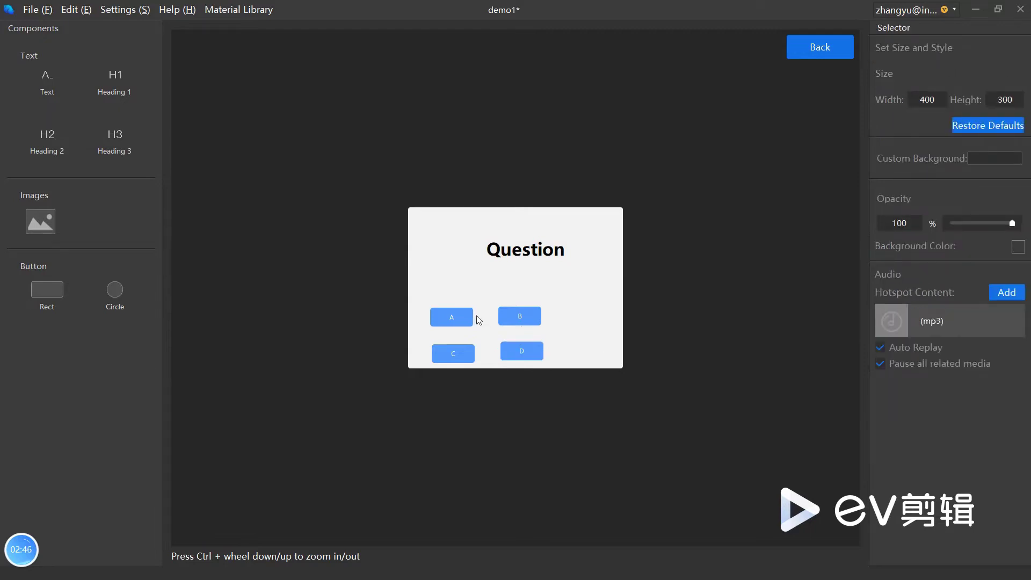
# - Set button A to jump to scene A and button B to jump to scene B
pyautogui.click(462, 316)
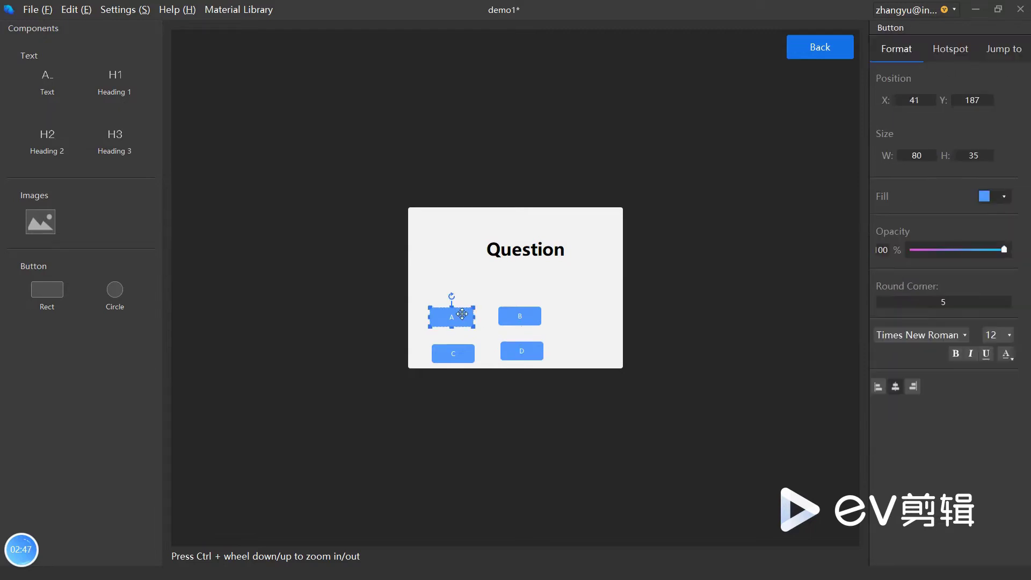
pyautogui.click(995, 48)
pyautogui.click(960, 194)
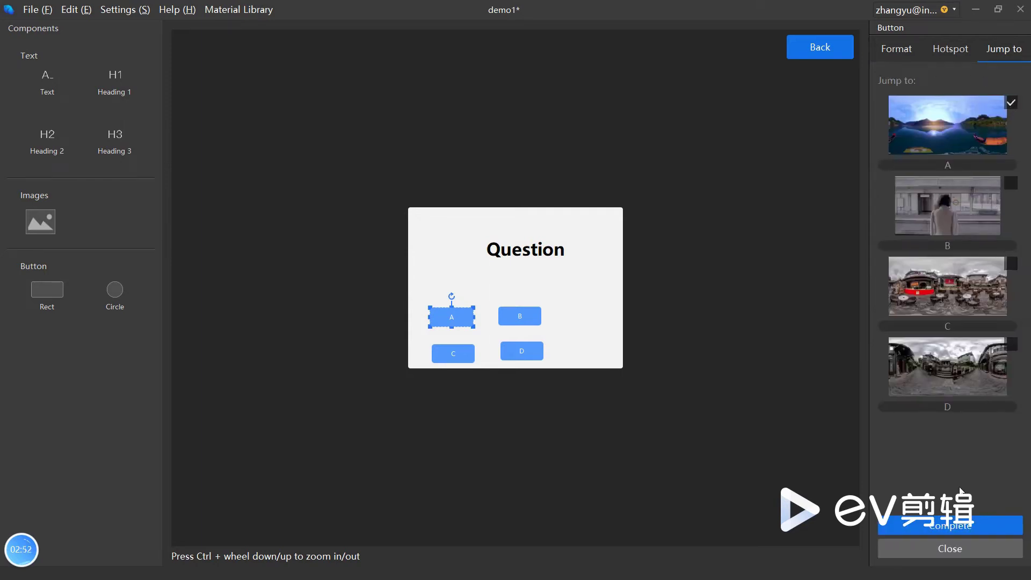
pyautogui.click(951, 526)
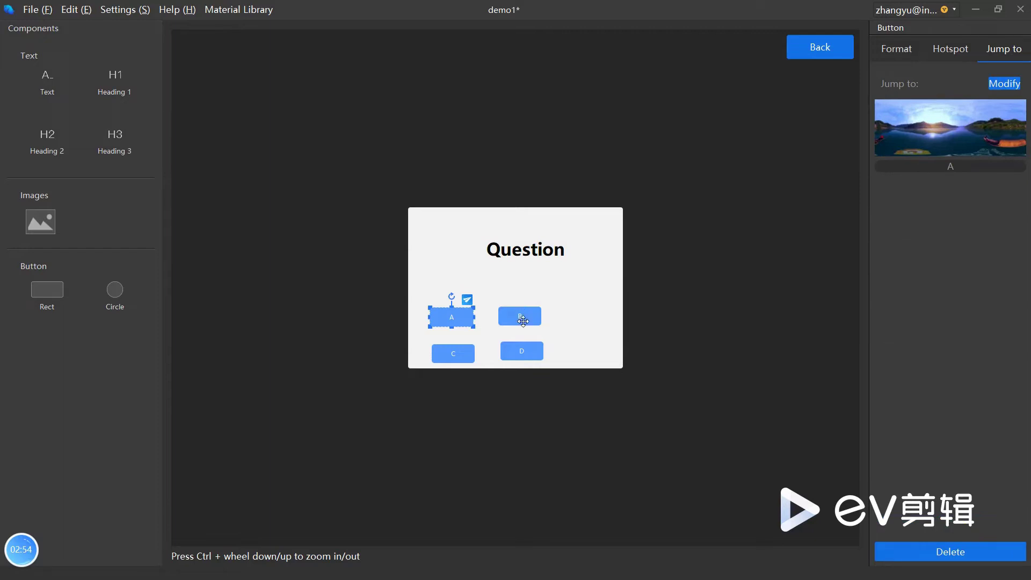
pyautogui.click(522, 321)
pyautogui.click(1000, 62)
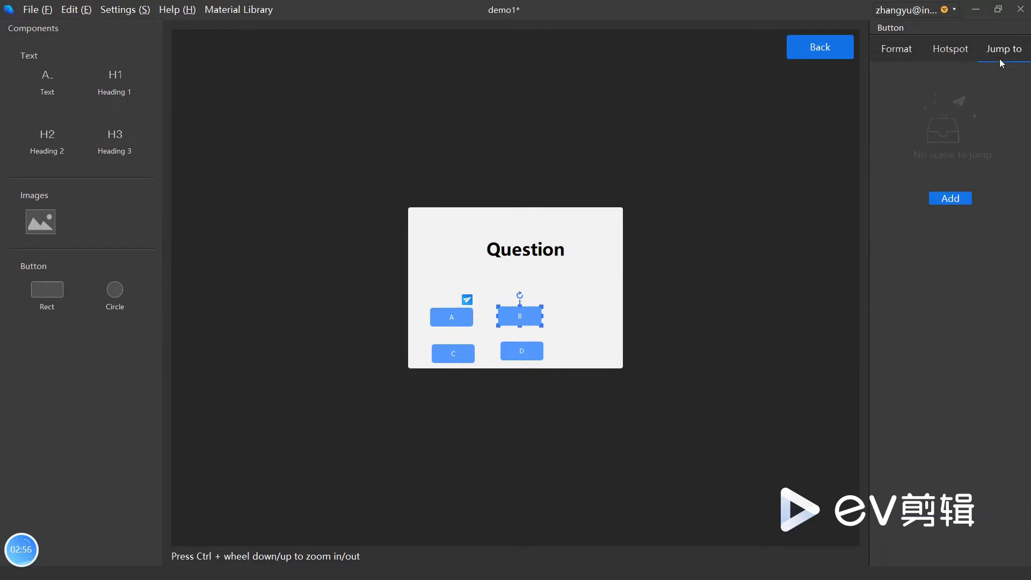
pyautogui.click(952, 193)
pyautogui.click(951, 197)
pyautogui.click(950, 525)
# - Set button C to jump to scene C and button D to jump to scene D
pyautogui.click(456, 351)
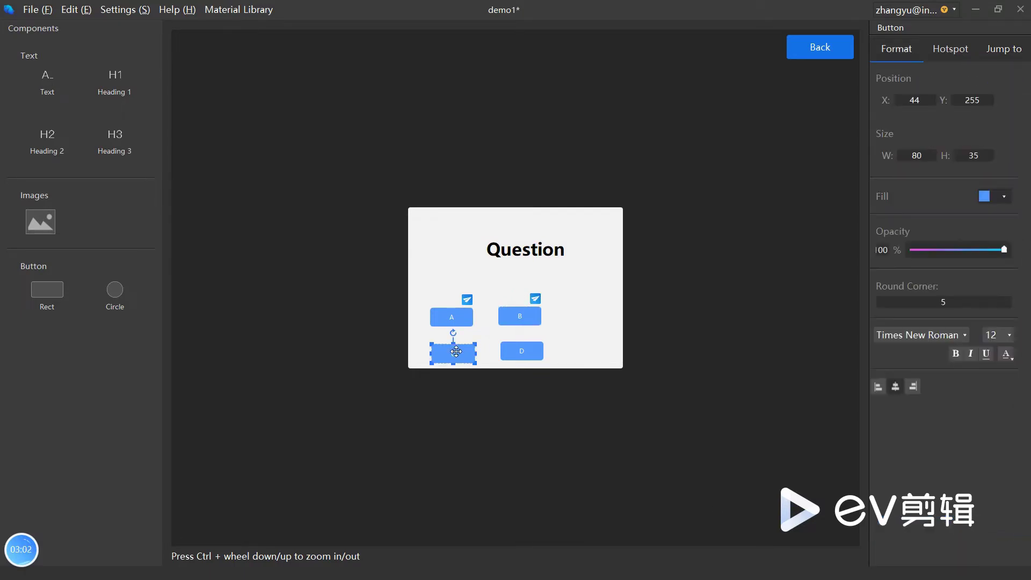
pyautogui.click(1013, 49)
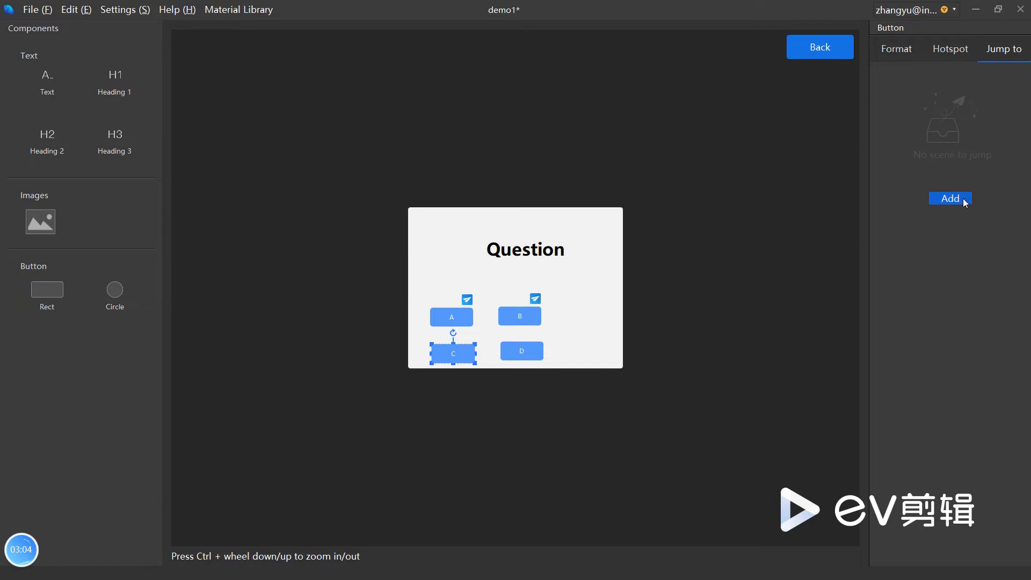
pyautogui.click(963, 201)
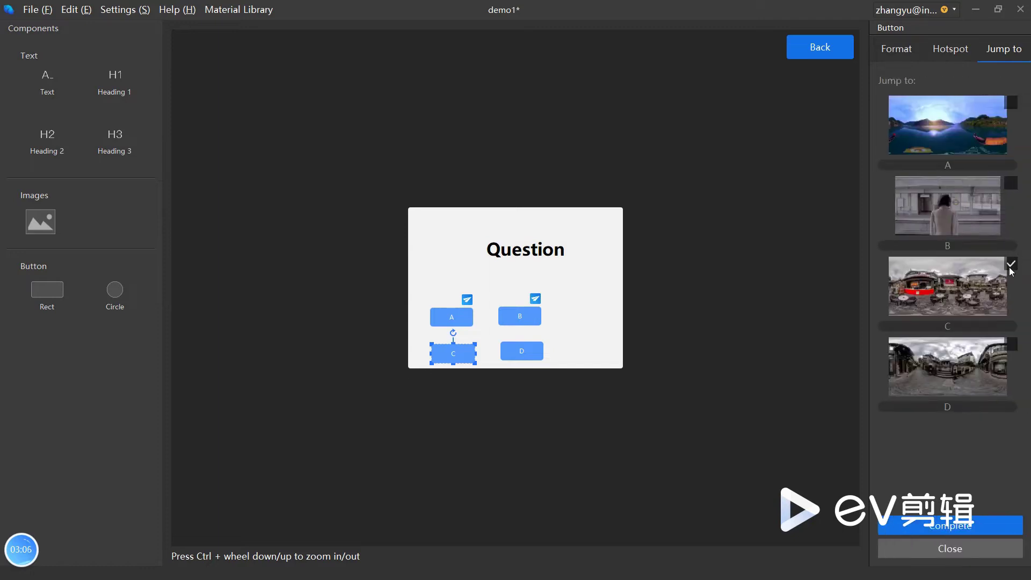
pyautogui.click(950, 525)
pyautogui.click(531, 349)
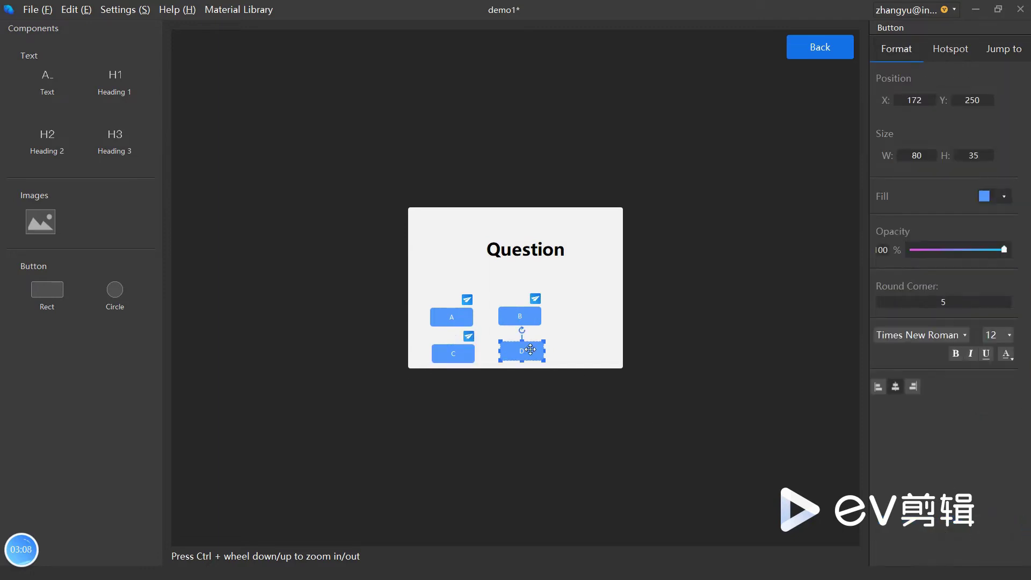
pyautogui.click(1007, 49)
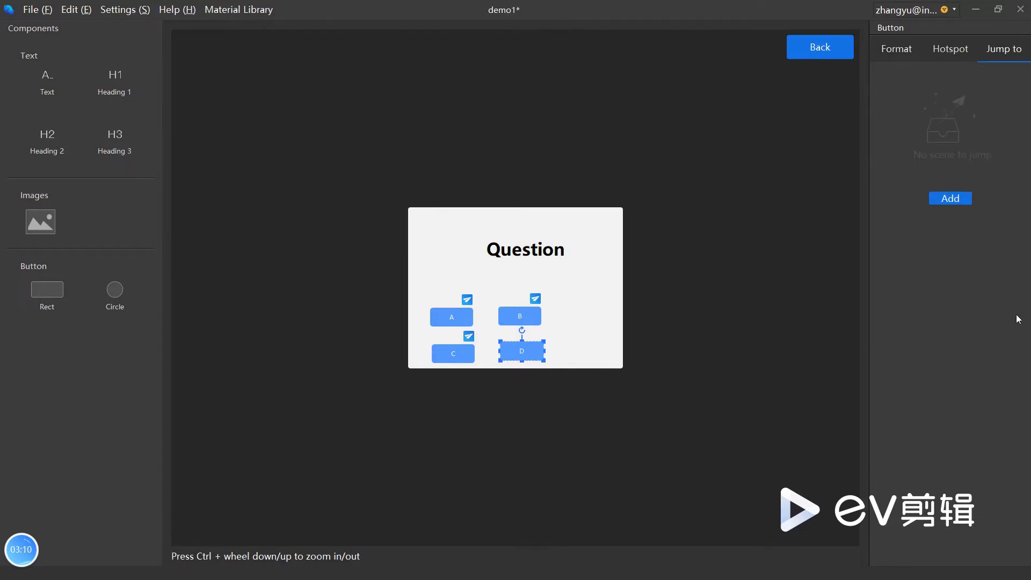
pyautogui.click(950, 198)
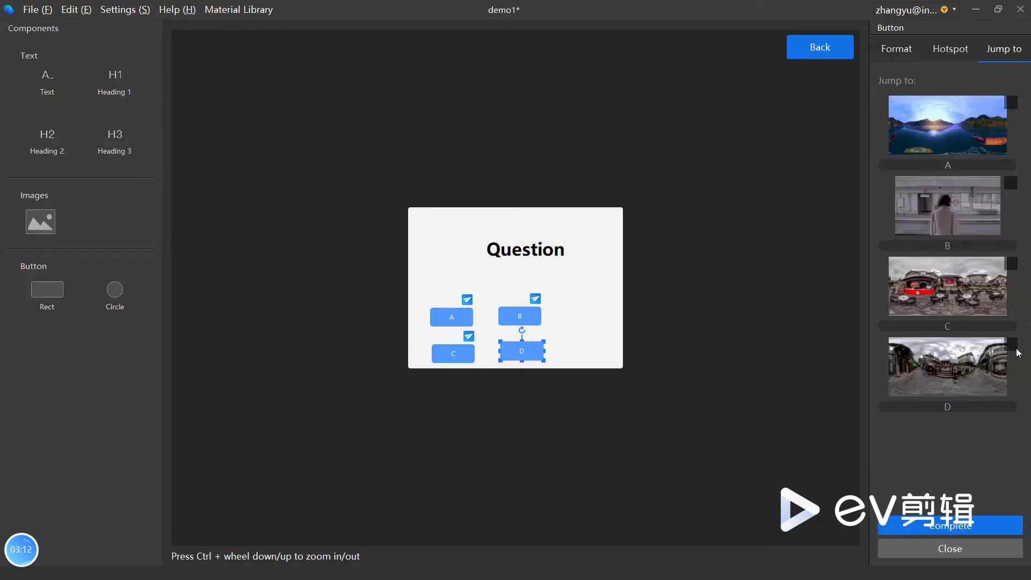
pyautogui.click(976, 524)
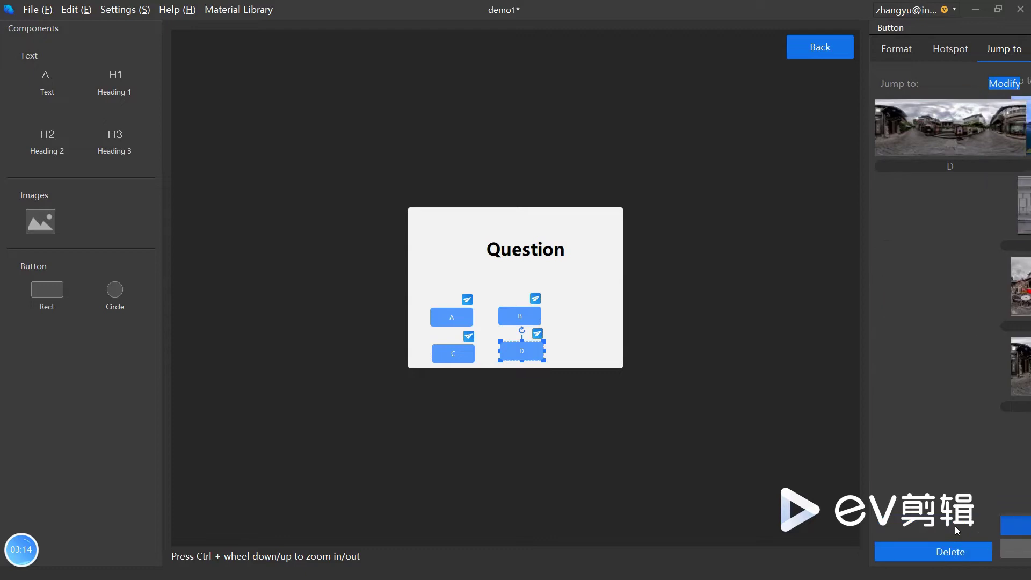
# - Leave the selector editor, open the Question scene and position the selector card over the café floor below the D hotspot
pyautogui.click(820, 47)
pyautogui.click(304, 295)
pyautogui.doubleClick(305, 298)
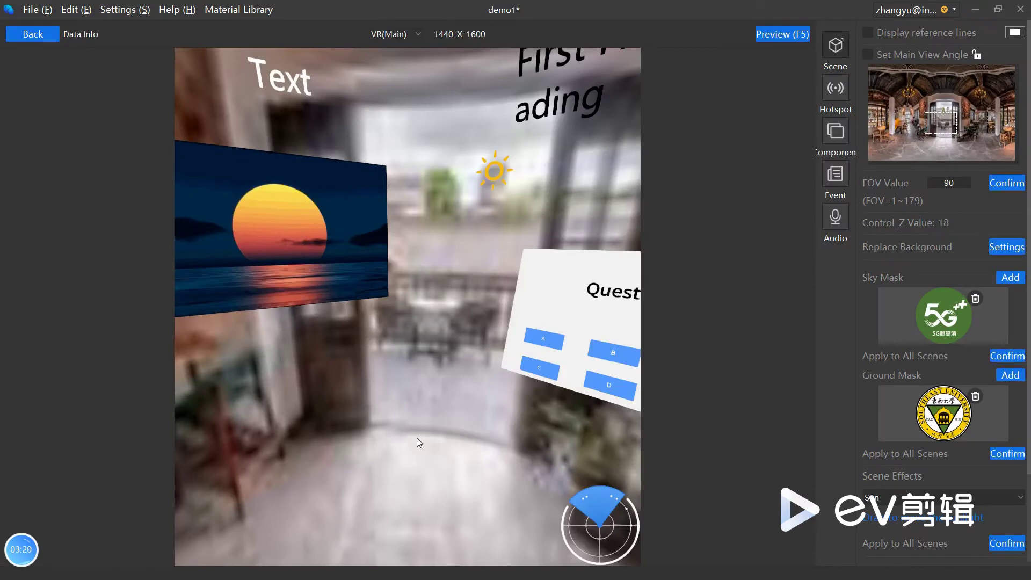
pyautogui.moveTo(417, 442); pyautogui.dragTo(399, 442)
pyautogui.click(339, 310)
pyautogui.moveTo(317, 322); pyautogui.dragTo(510, 358)
pyautogui.moveTo(396, 335); pyautogui.dragTo(340, 343)
pyautogui.moveTo(436, 362); pyautogui.dragTo(477, 359)
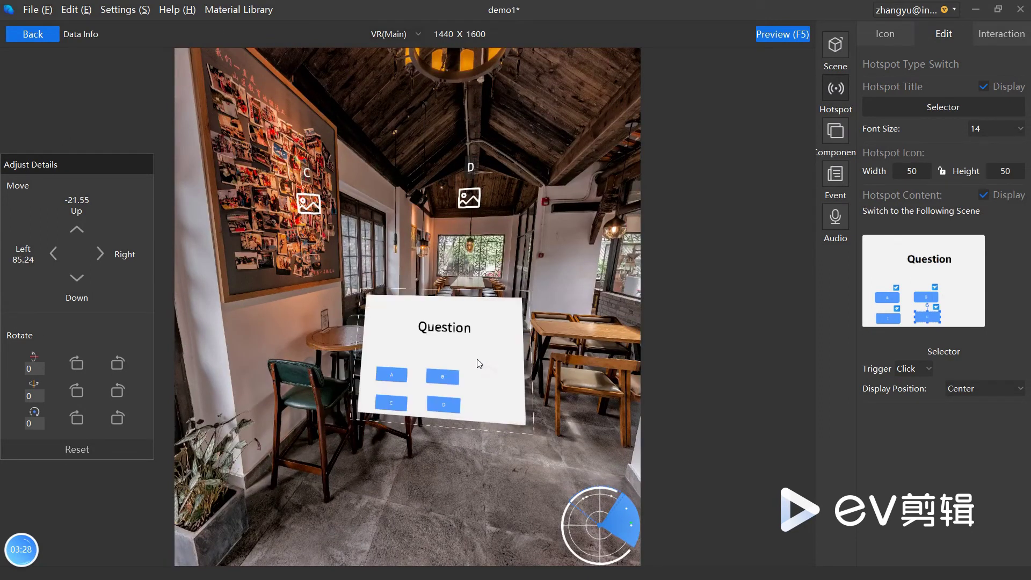
pyautogui.moveTo(571, 261); pyautogui.dragTo(565, 249)
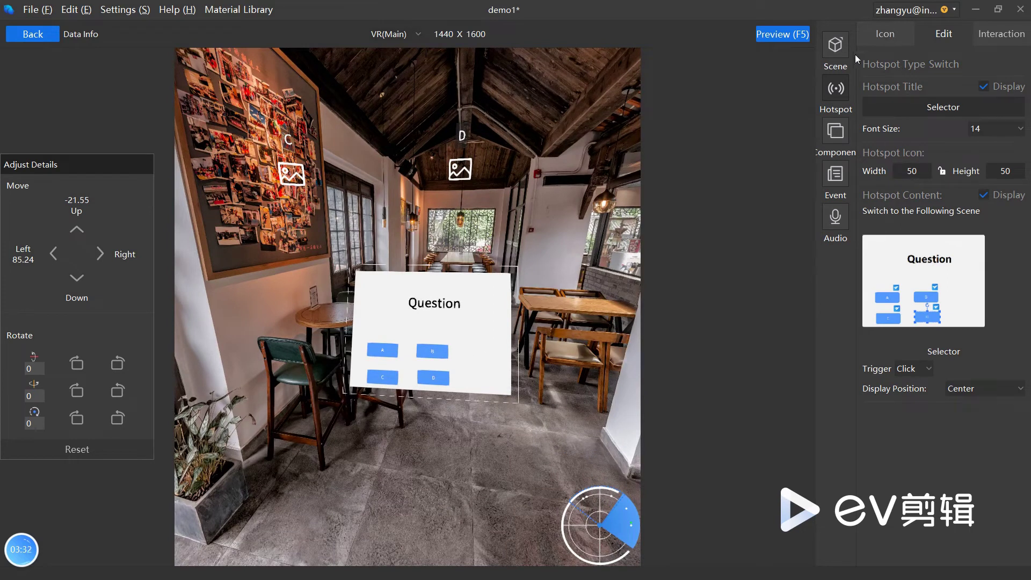
# - Set the Question scene's main view angle to the view framing the selector card
pyautogui.click(843, 46)
pyautogui.click(910, 59)
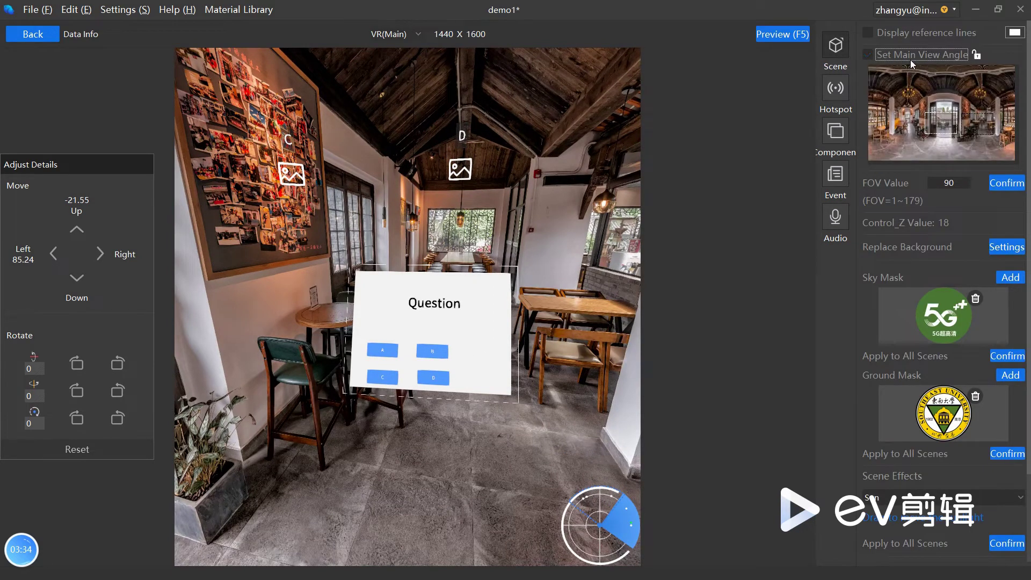
pyautogui.click(435, 310)
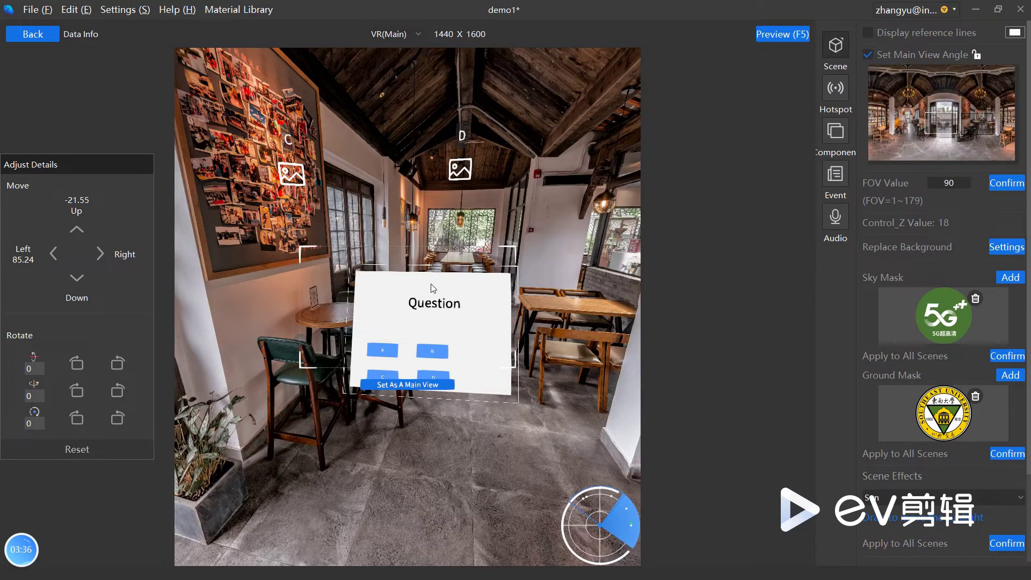
pyautogui.click(450, 240)
pyautogui.moveTo(539, 233); pyautogui.dragTo(537, 220)
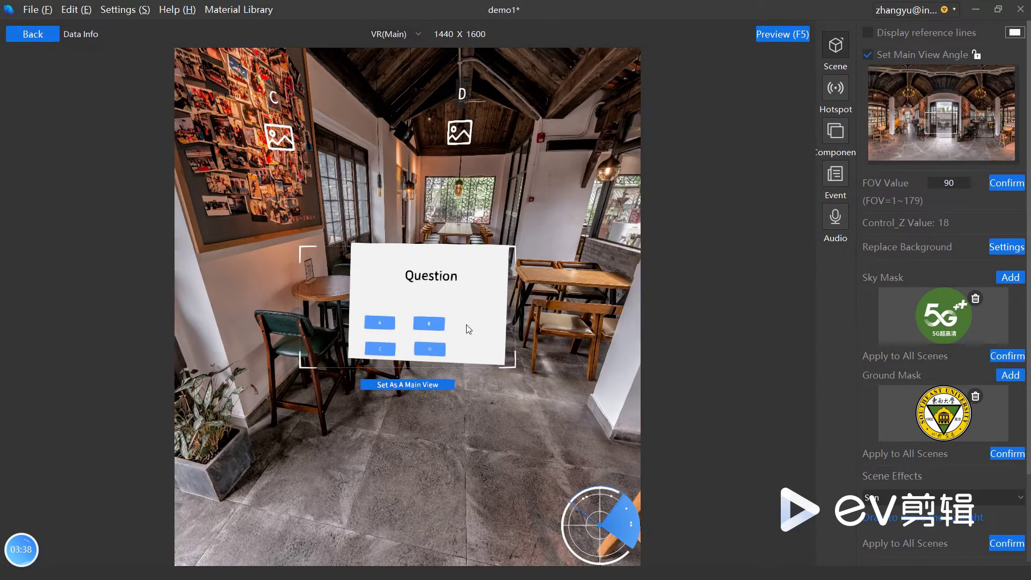
pyautogui.click(437, 385)
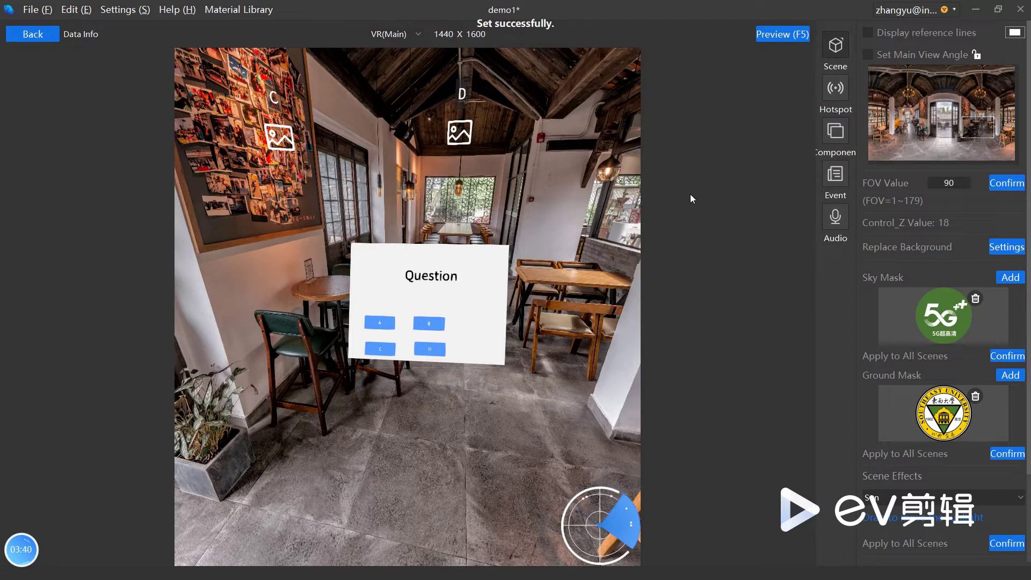
# - Preview the Question scene, choose answer A in the selector and return from scene A to Question
pyautogui.click(786, 33)
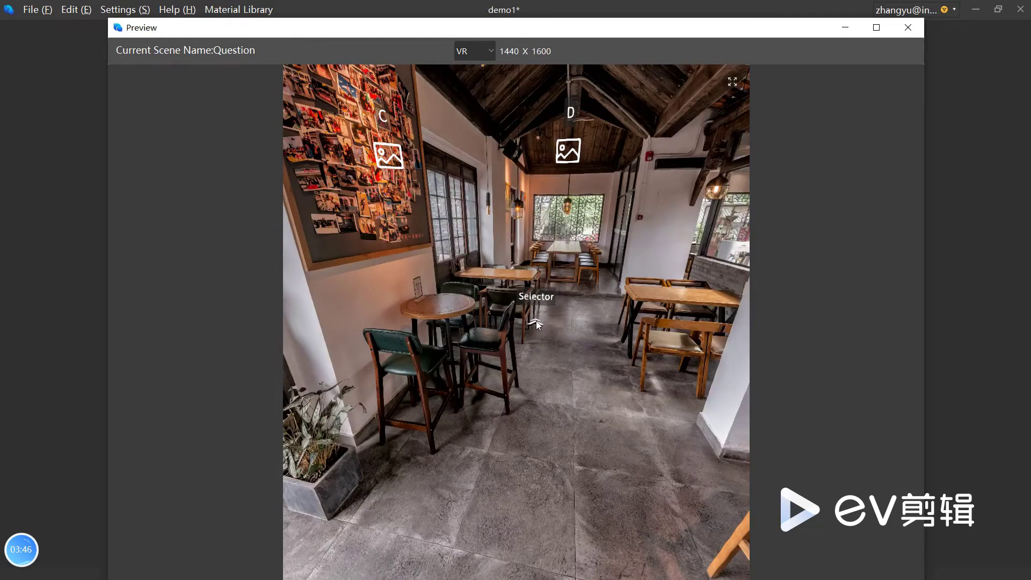
pyautogui.click(536, 322)
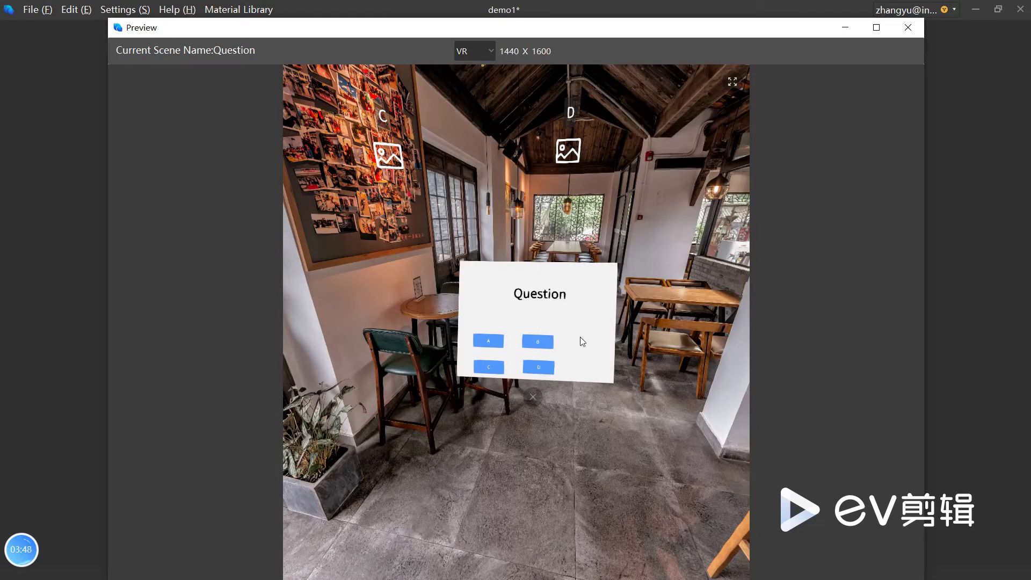
pyautogui.moveTo(637, 409); pyautogui.dragTo(626, 368)
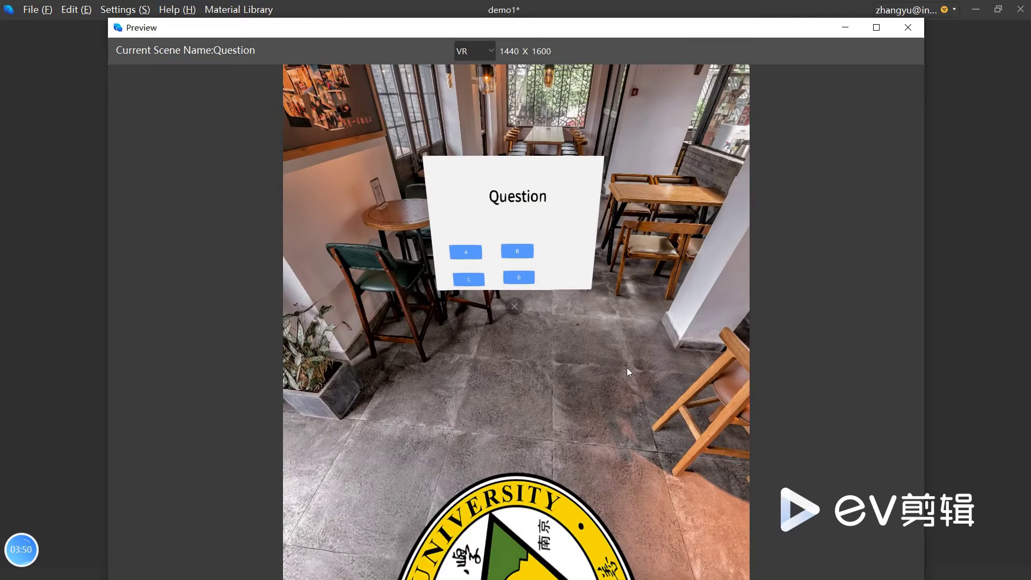
pyautogui.click(479, 254)
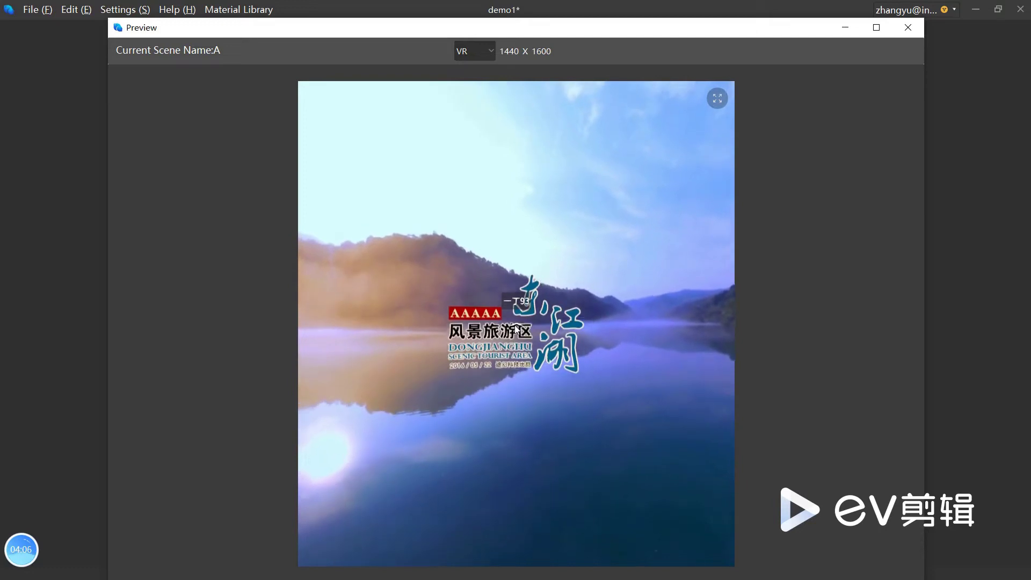
pyautogui.click(514, 325)
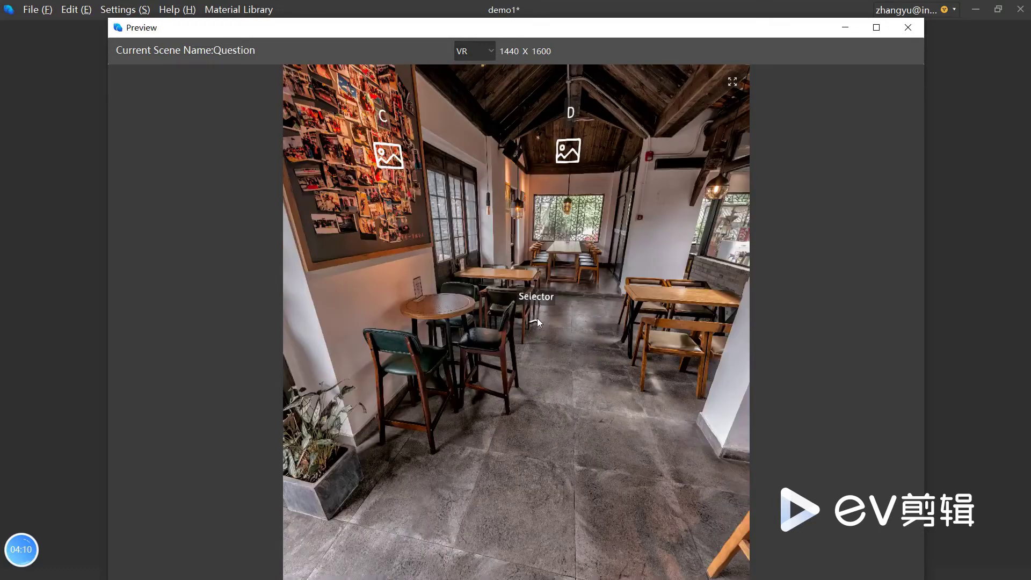
# - Test answer C in the previewed selector, go back from scene C to Question and reopen the selector
pyautogui.click(535, 322)
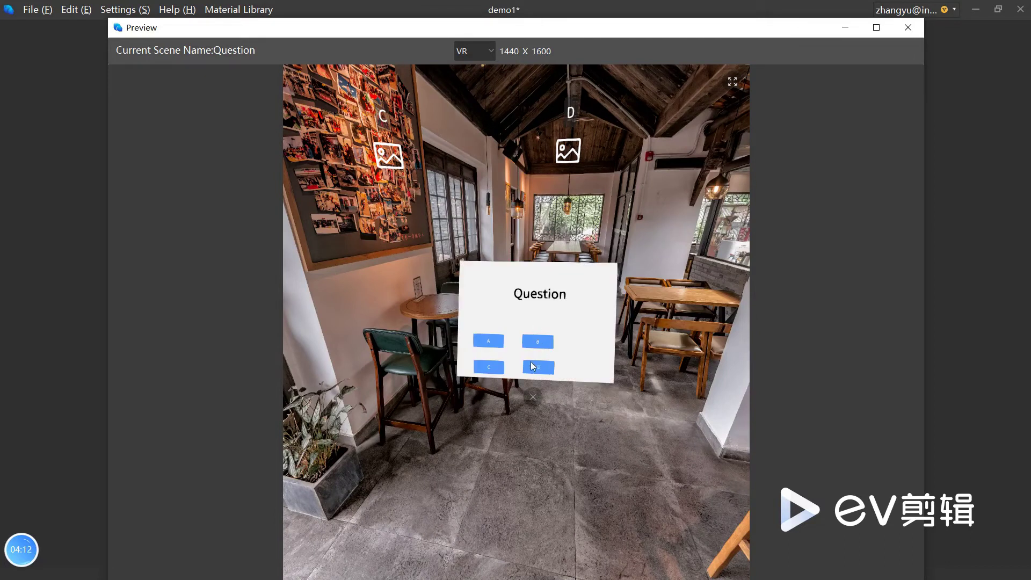
pyautogui.click(496, 366)
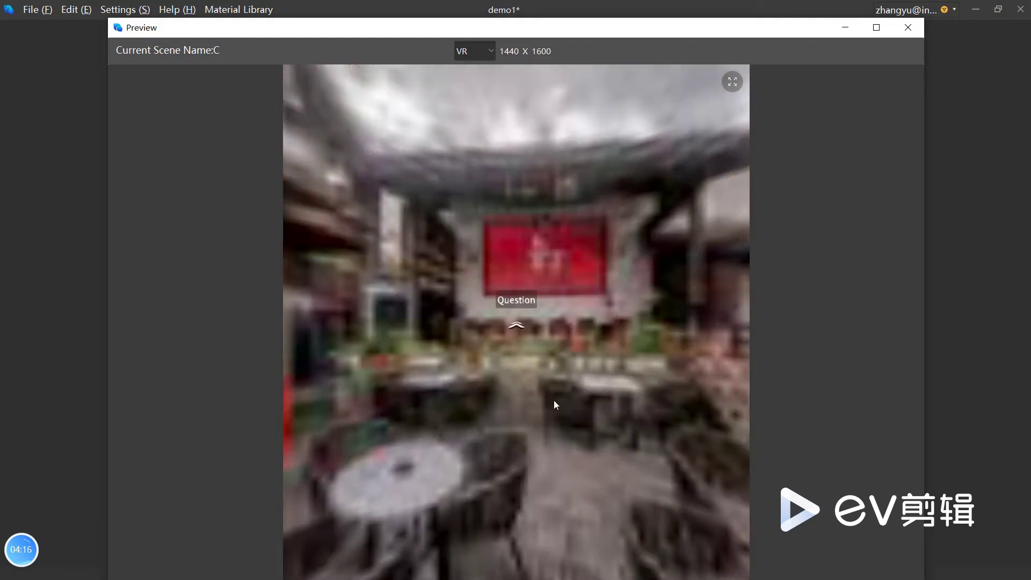
pyautogui.click(521, 327)
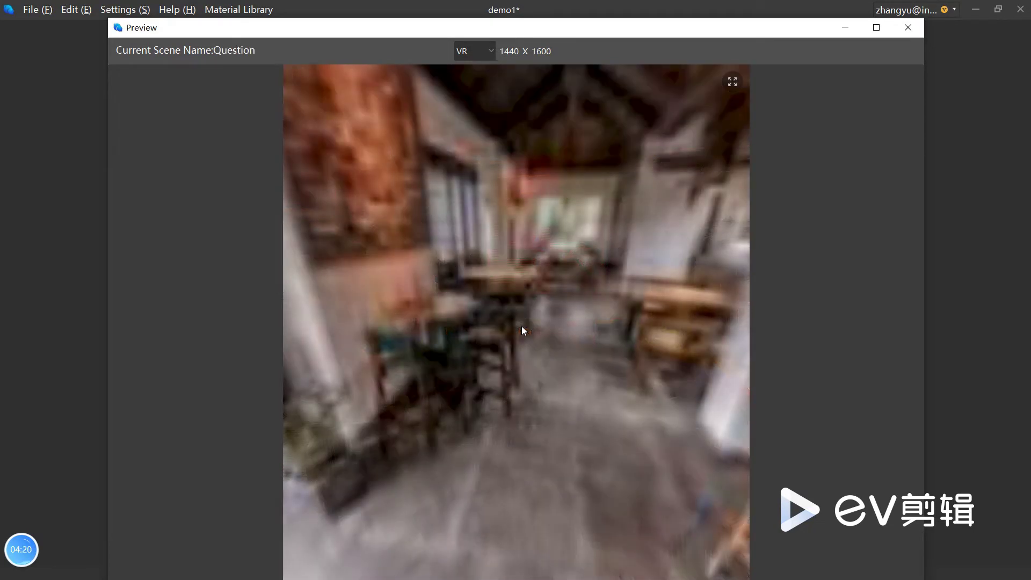
pyautogui.click(533, 321)
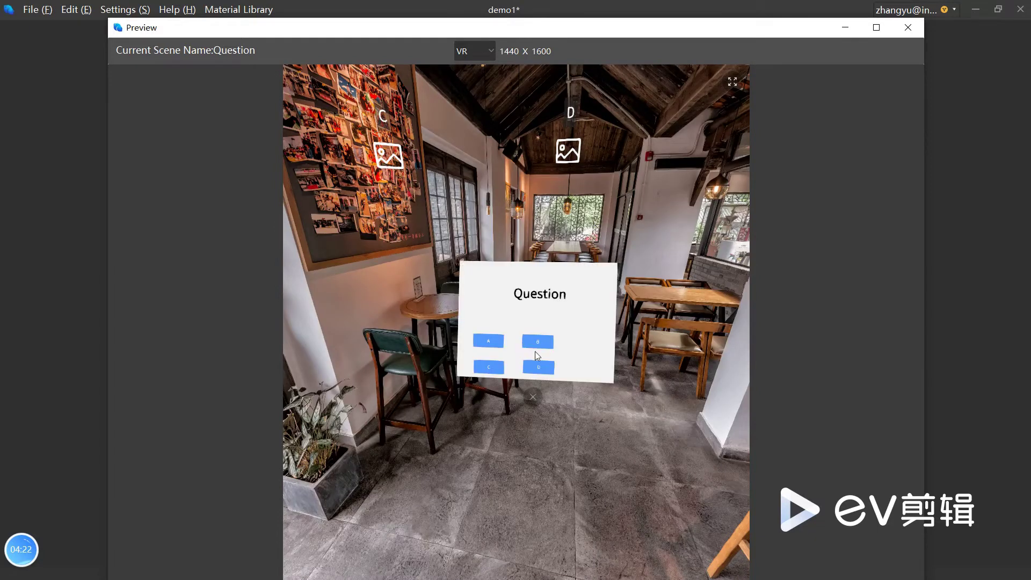
# - Test answer D in the previewed selector, follow the hotspots through Right Answer to 冰岛奇幻之旅, and close the preview
pyautogui.click(539, 367)
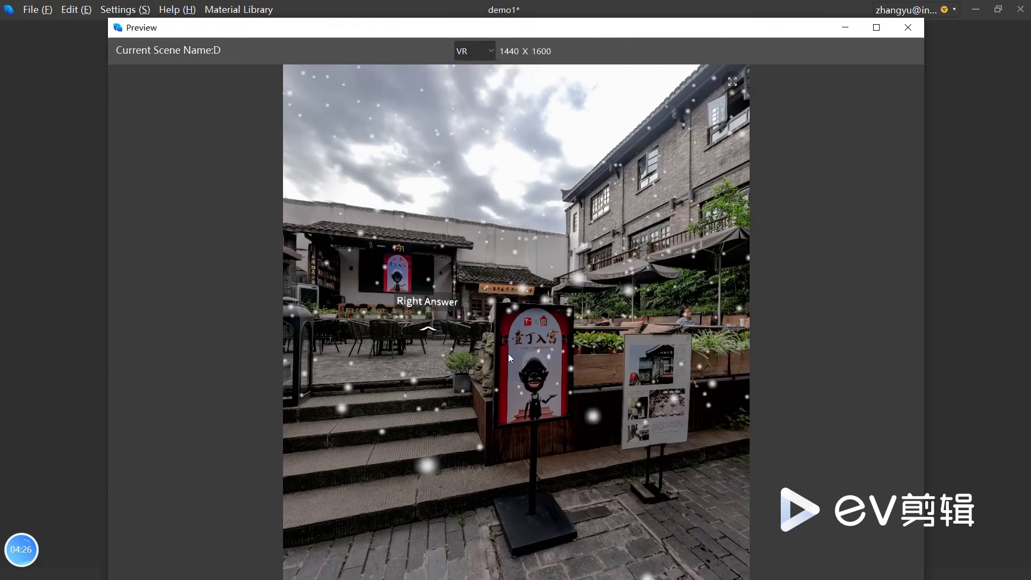
pyautogui.click(433, 329)
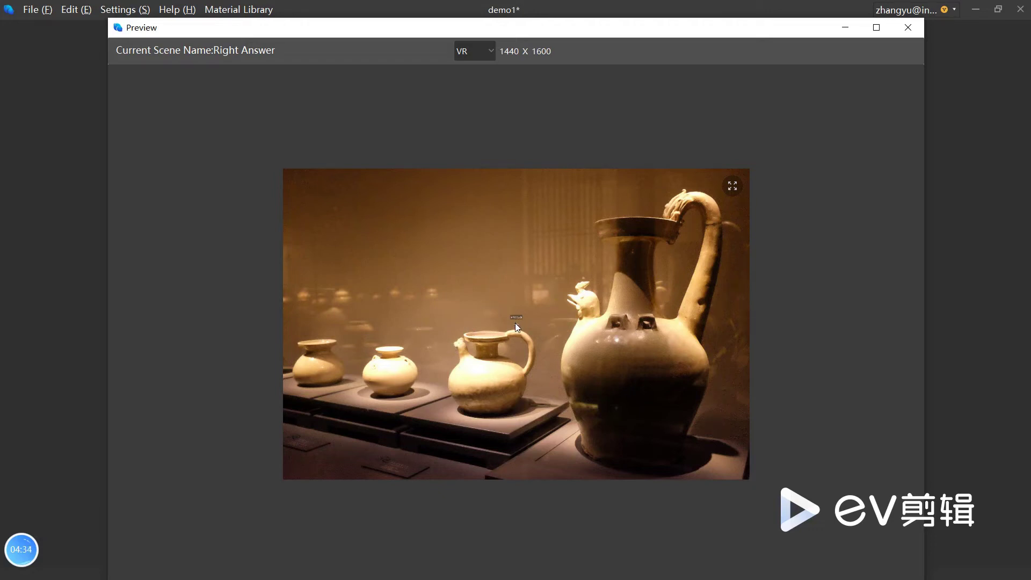
pyautogui.click(516, 324)
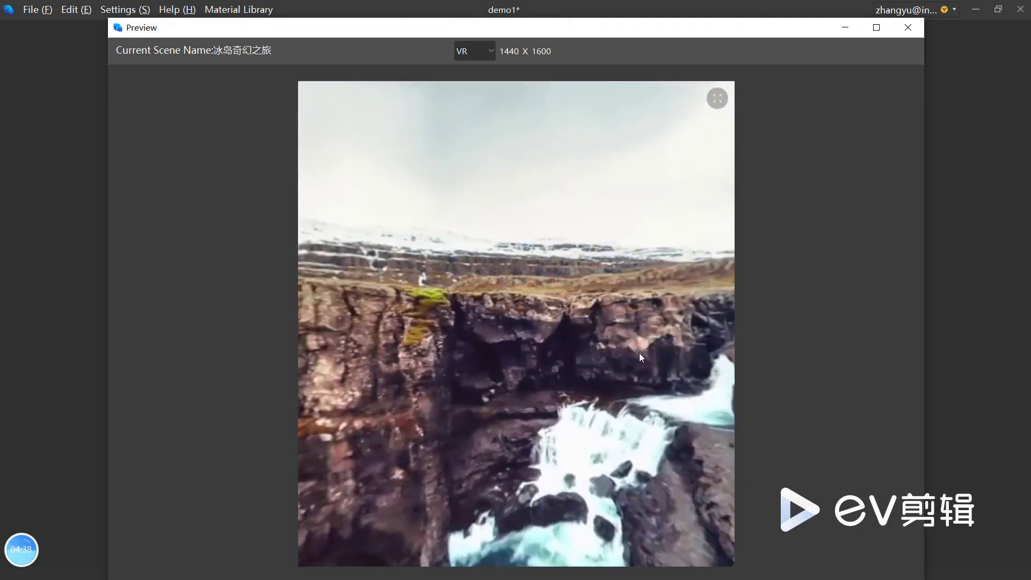
pyautogui.click(900, 27)
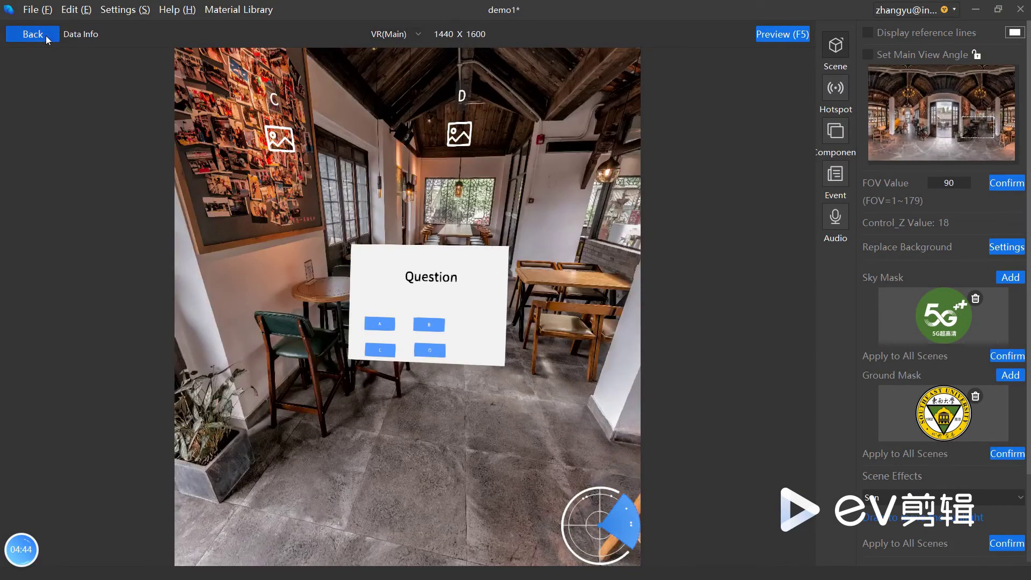
# - Return to the flow chart and move the Right Answer scene closer to D and the 冰岛奇幻之旅 scene slightly lower
pyautogui.moveTo(30, 549)
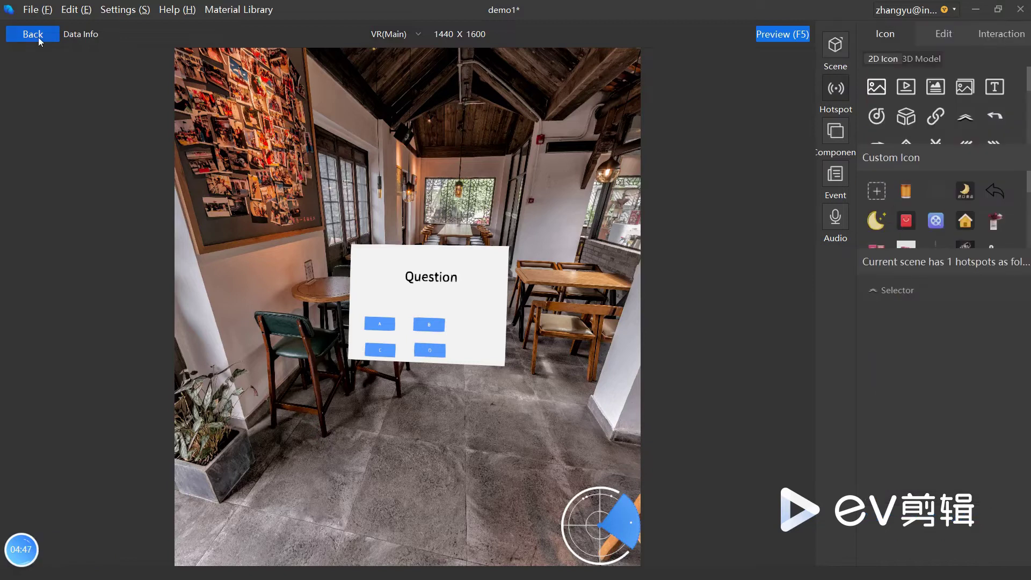
pyautogui.click(32, 34)
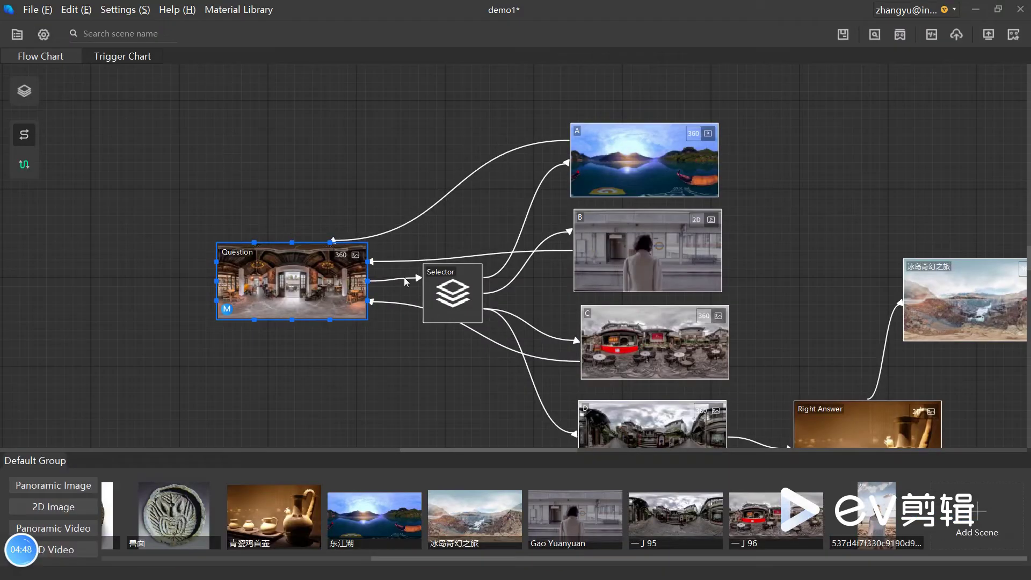
pyautogui.scroll(-1, 465, 323)
pyautogui.scroll(-1, 465, 324)
pyautogui.hscroll(5, 465, 323)
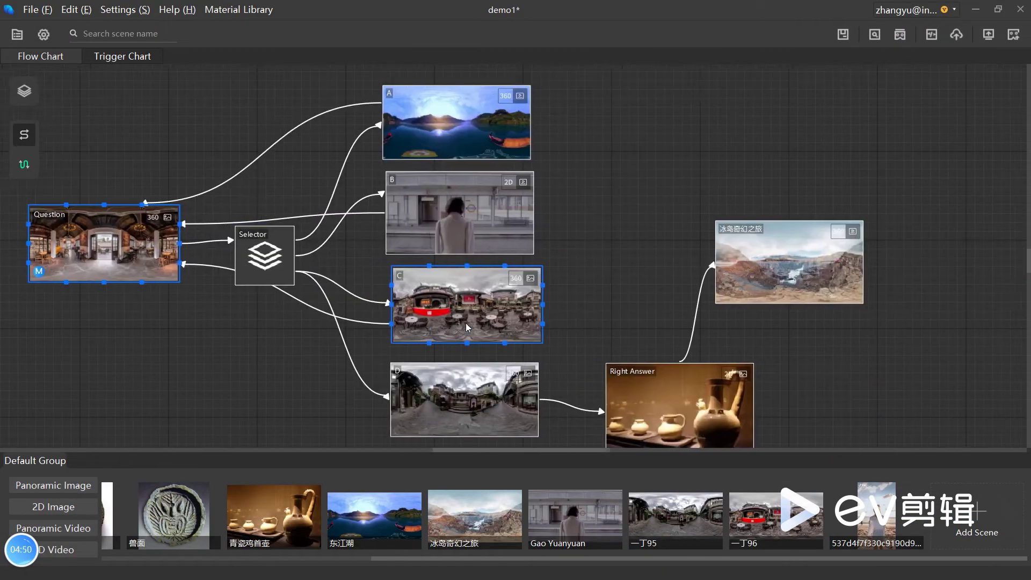
pyautogui.hscroll(-4, 465, 323)
pyautogui.scroll(-1, 465, 323)
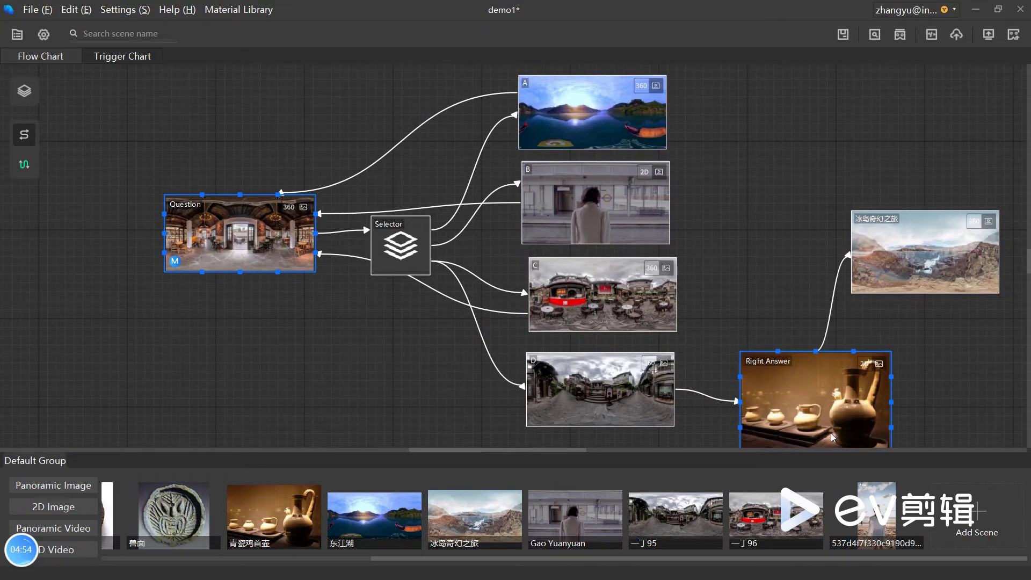
pyautogui.moveTo(830, 433); pyautogui.dragTo(803, 408)
pyautogui.keyDown('ctrl'); pyautogui.click(882, 283); pyautogui.keyUp('ctrl')
pyautogui.moveTo(882, 282); pyautogui.dragTo(887, 297)
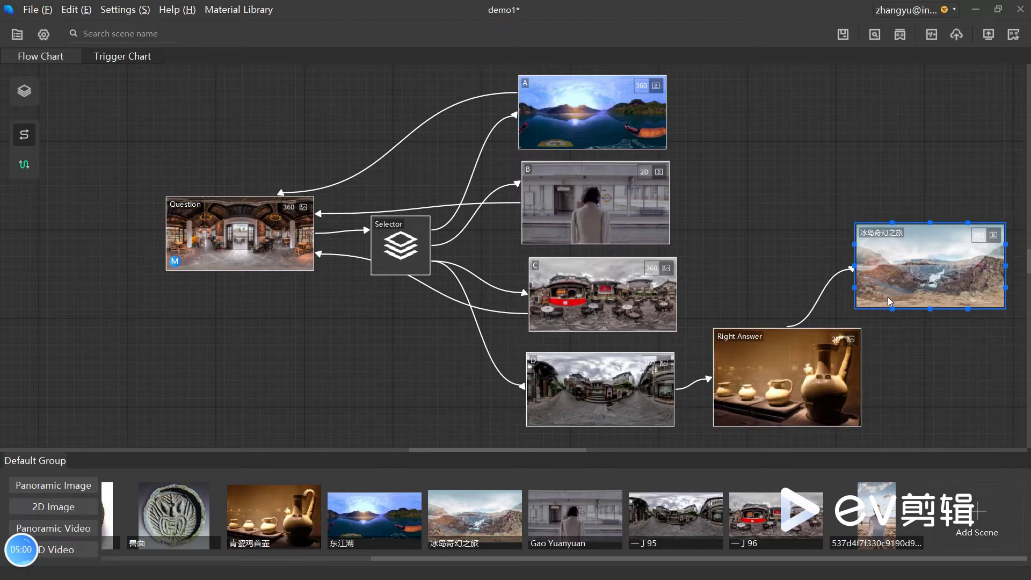
# - Examine the quiz flow from Question through the Selector to the answer scenes and from D to Right Answer
pyautogui.click(592, 124)
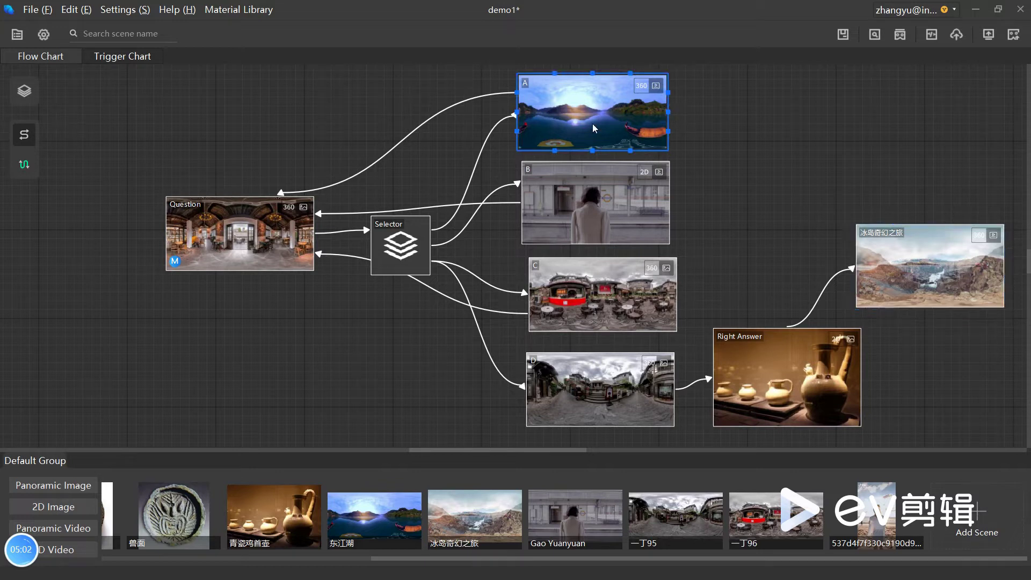
pyautogui.click(296, 249)
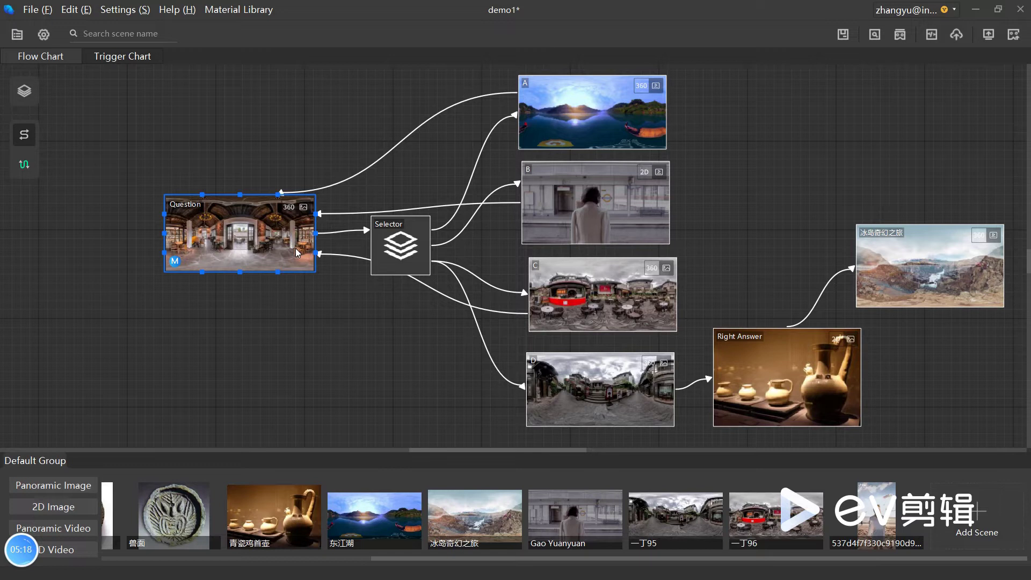
pyautogui.click(400, 247)
pyautogui.keyDown('ctrl'); pyautogui.click(587, 138); pyautogui.keyUp('ctrl')
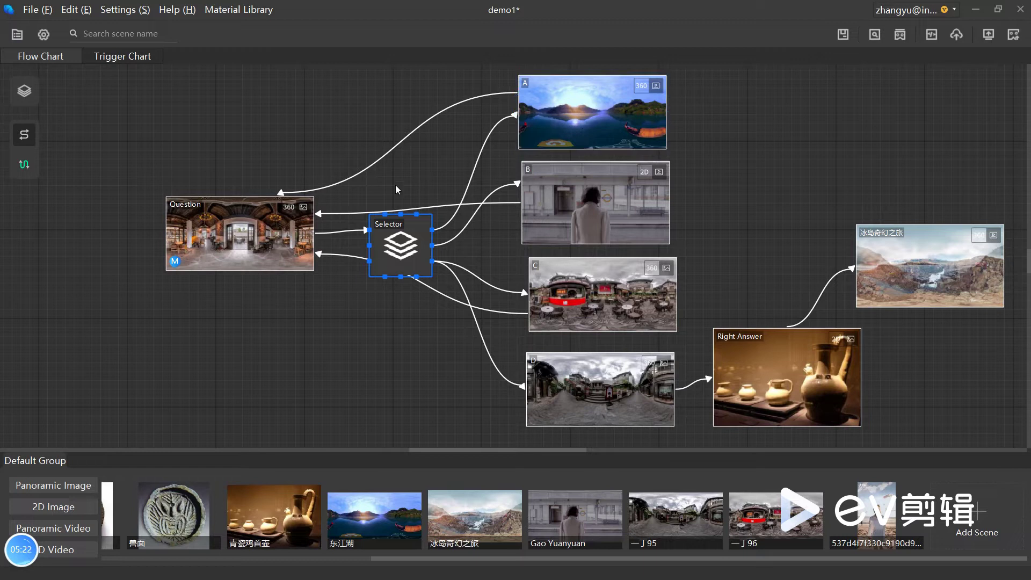
pyautogui.click(570, 136)
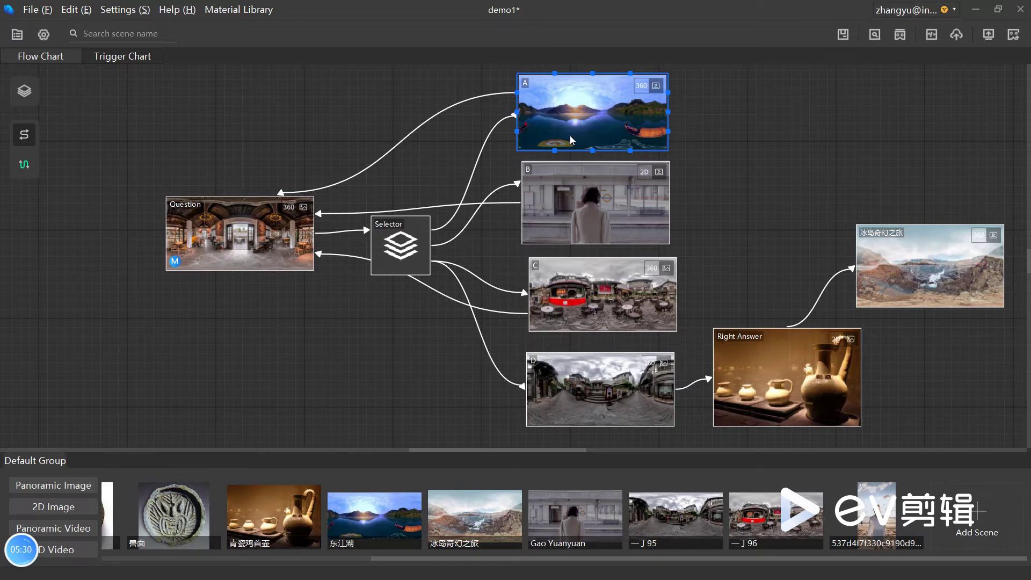
pyautogui.click(566, 207)
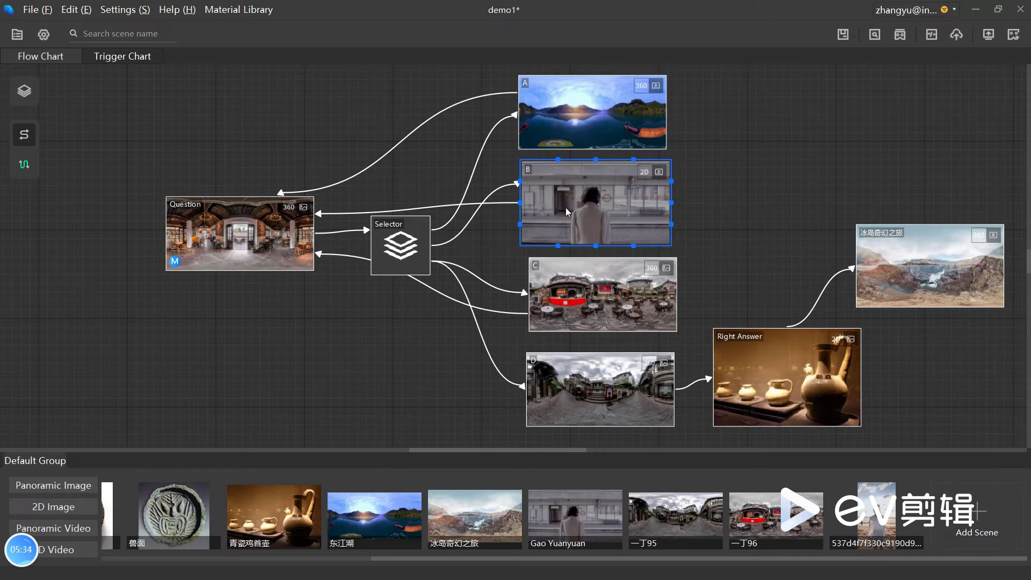
pyautogui.click(587, 388)
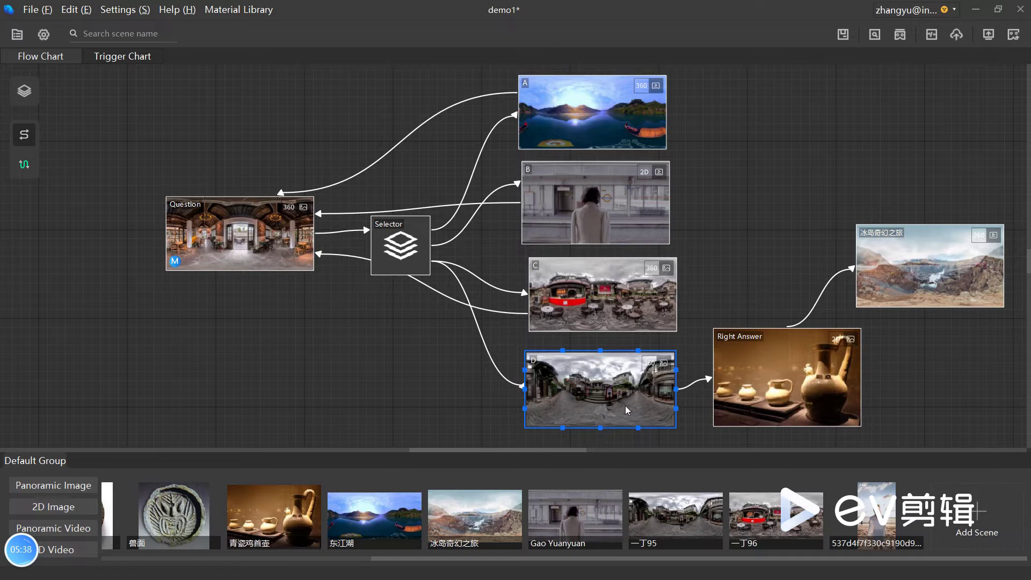
pyautogui.click(800, 382)
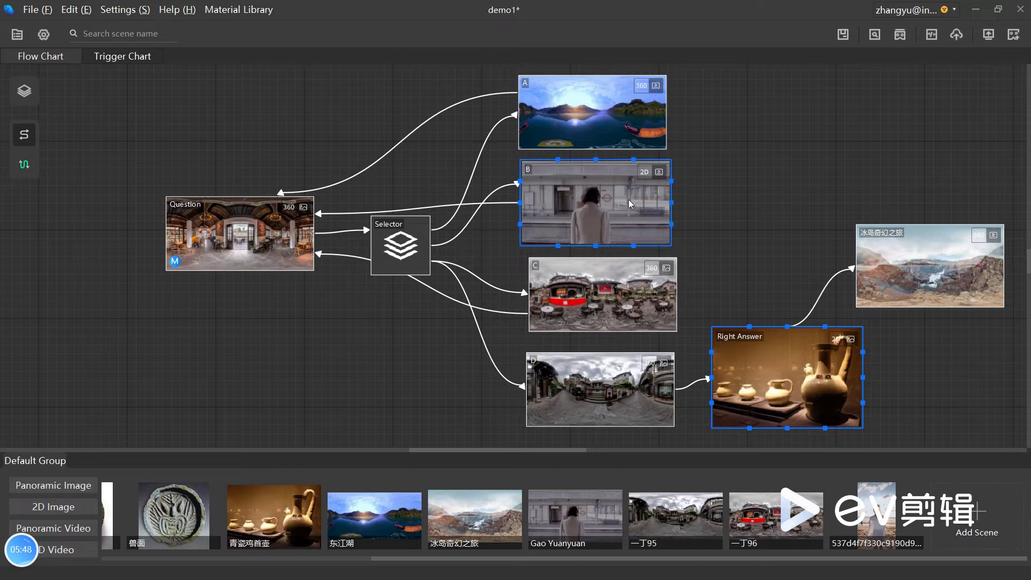
pyautogui.click(638, 391)
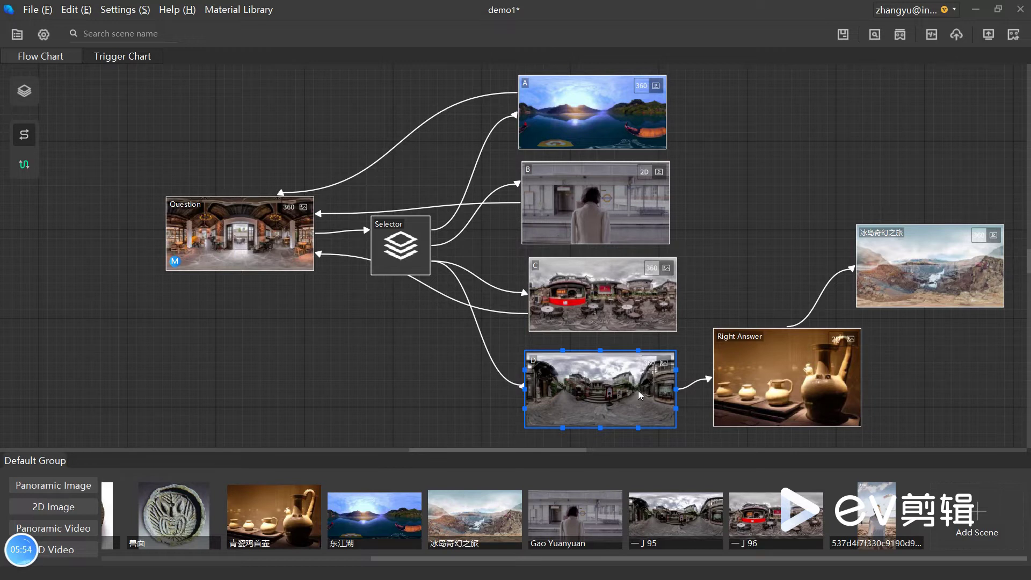
pyautogui.click(749, 384)
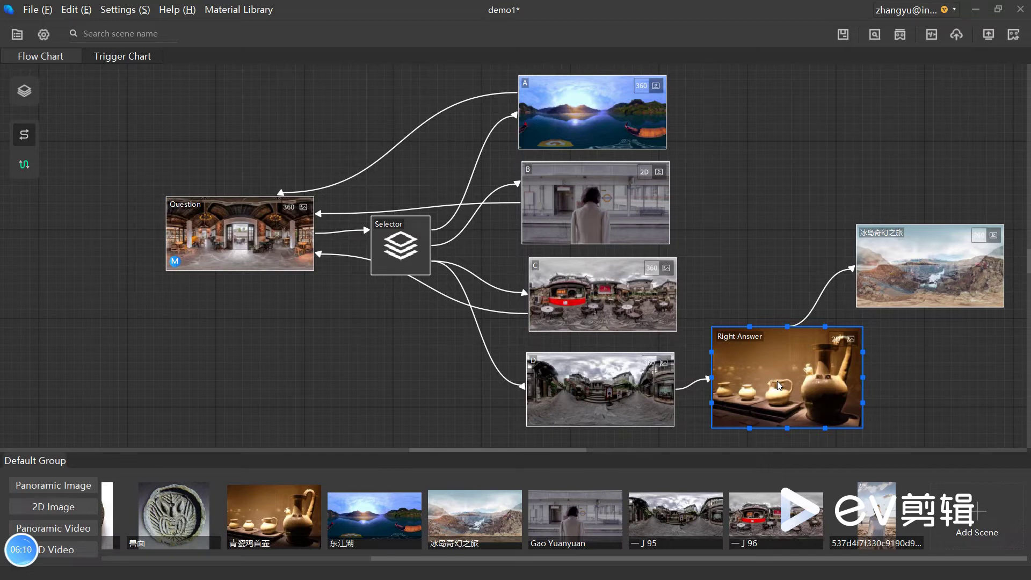
# - Open the Selector for editing and set 地图.png as its custom background
pyautogui.click(382, 241)
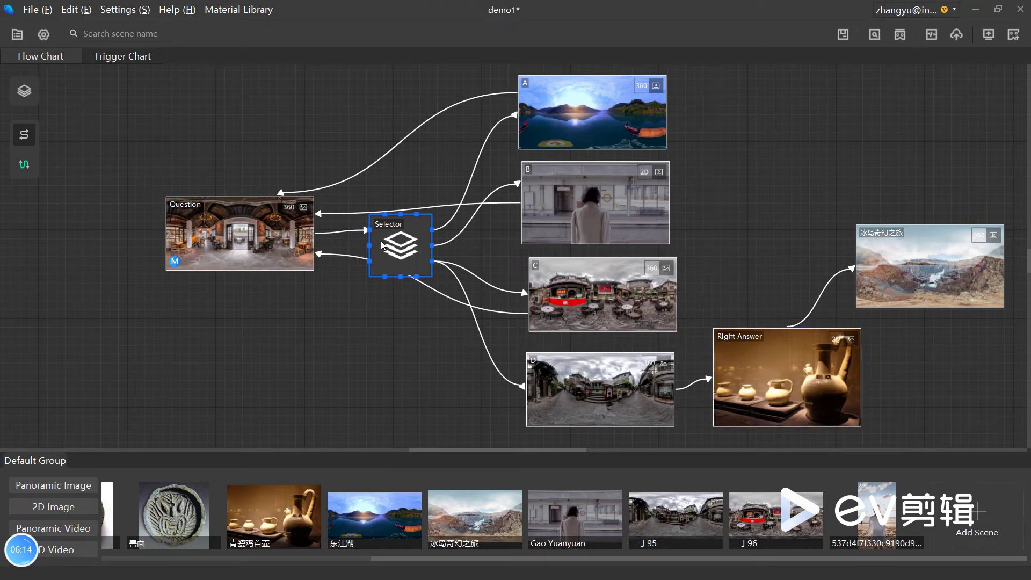
pyautogui.doubleClick(401, 249)
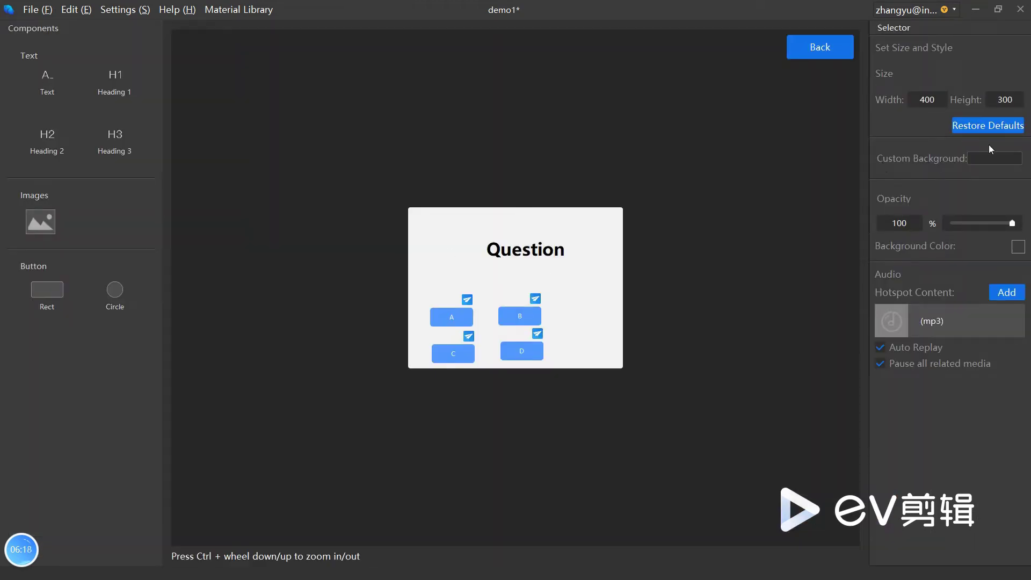
pyautogui.click(984, 161)
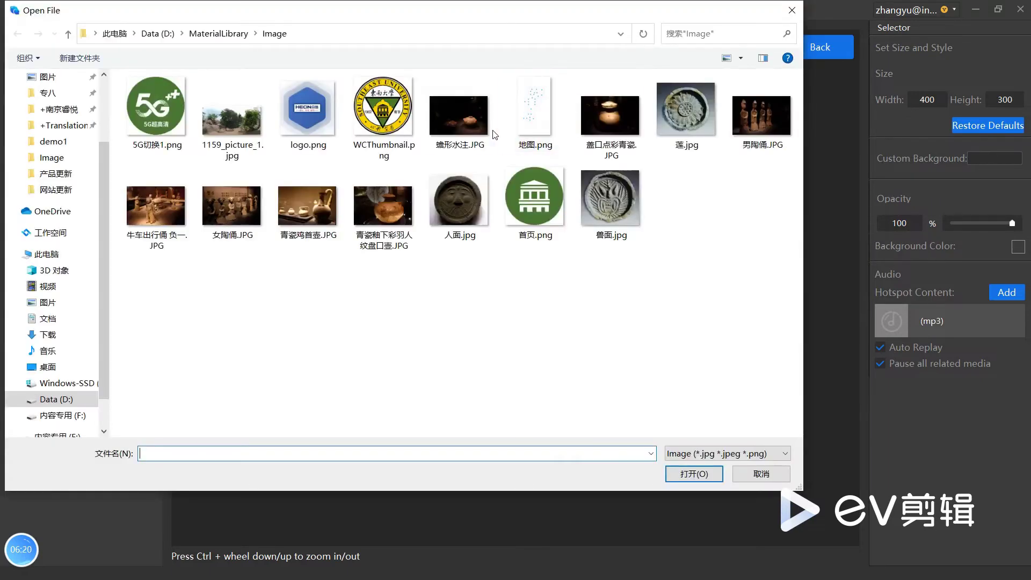
pyautogui.click(533, 128)
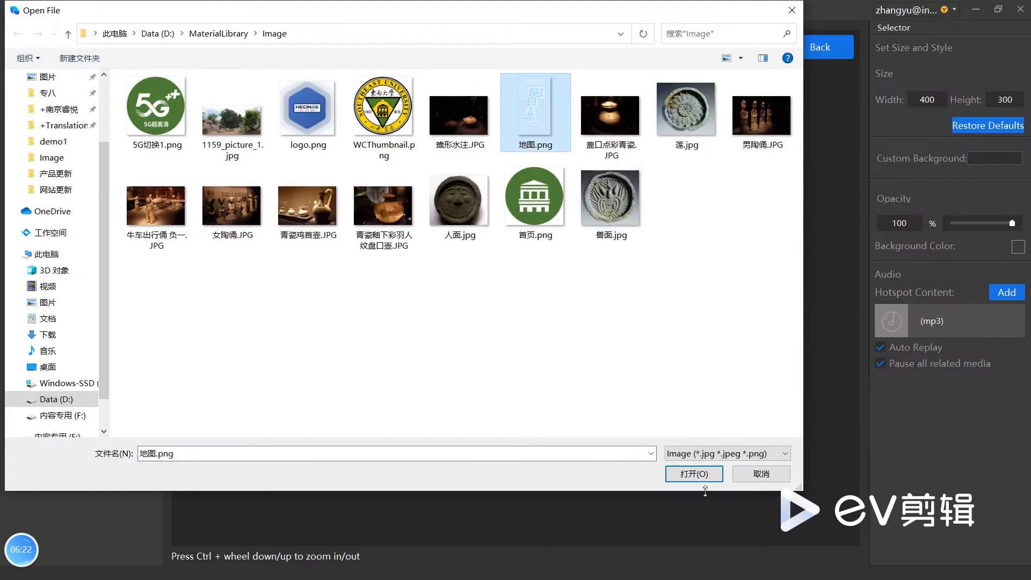
pyautogui.click(694, 474)
# - Set the selector's width to 800 and its height to 1200
pyautogui.click(931, 98)
pyautogui.moveTo(925, 99); pyautogui.dragTo(922, 98)
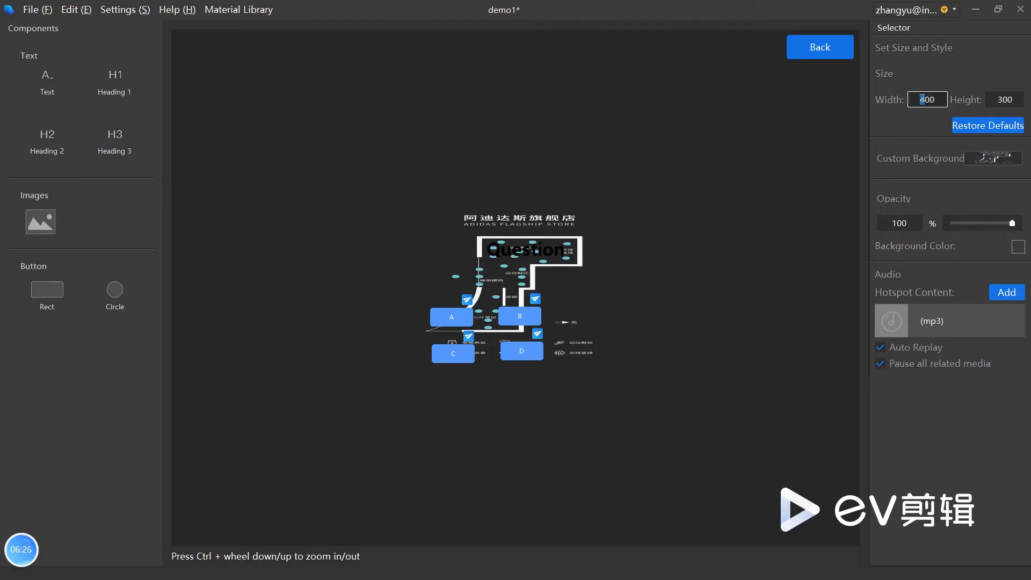
pyautogui.write('8')
pyautogui.moveTo(1002, 99); pyautogui.dragTo(996, 99)
pyautogui.write('12')
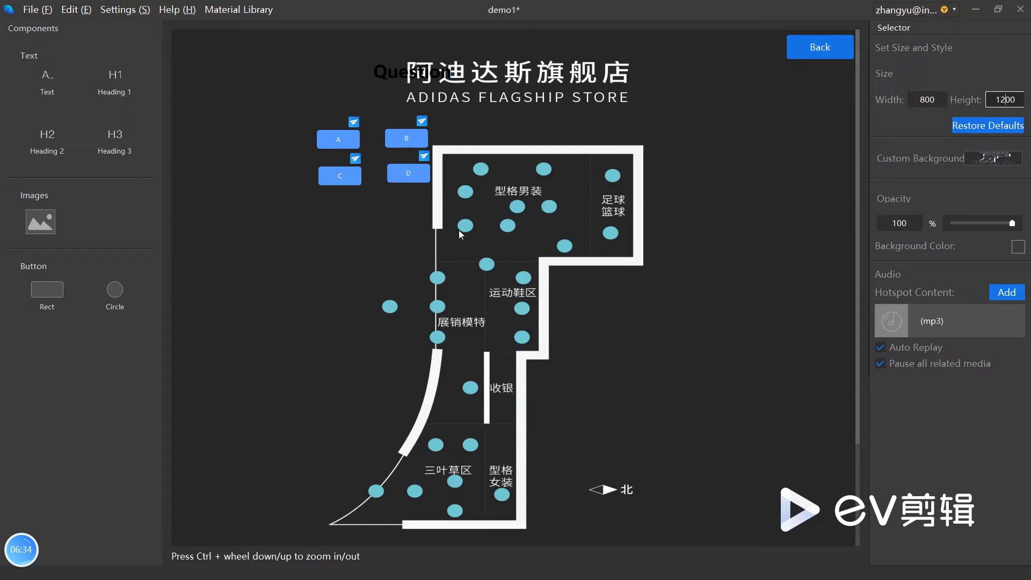
# - Delete the Question heading and place buttons A, B, C and D on the store map, from 型格男装 down to 运动鞋区
pyautogui.click(411, 76)
pyautogui.press('Delete')
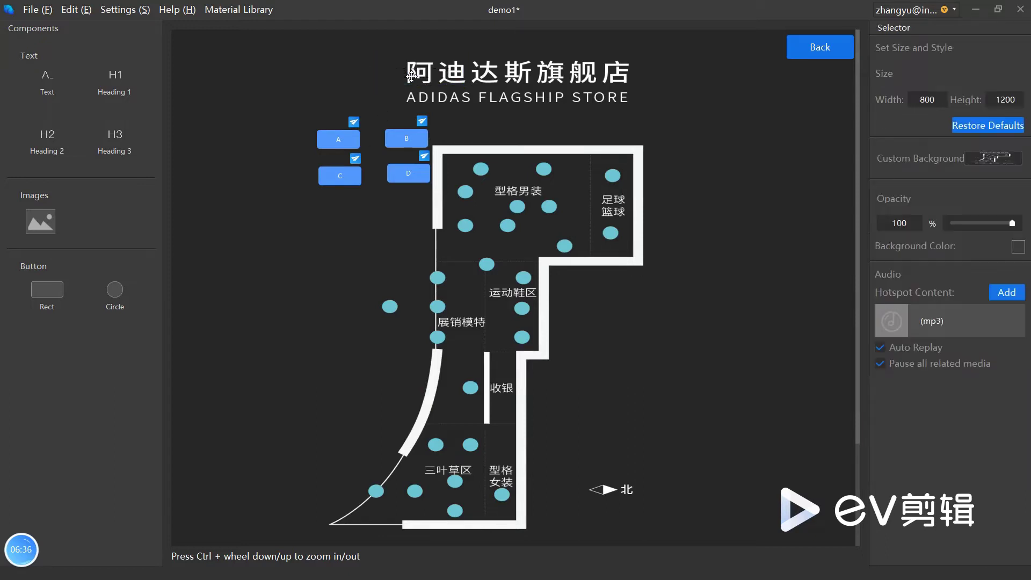
pyautogui.moveTo(333, 143); pyautogui.dragTo(477, 170)
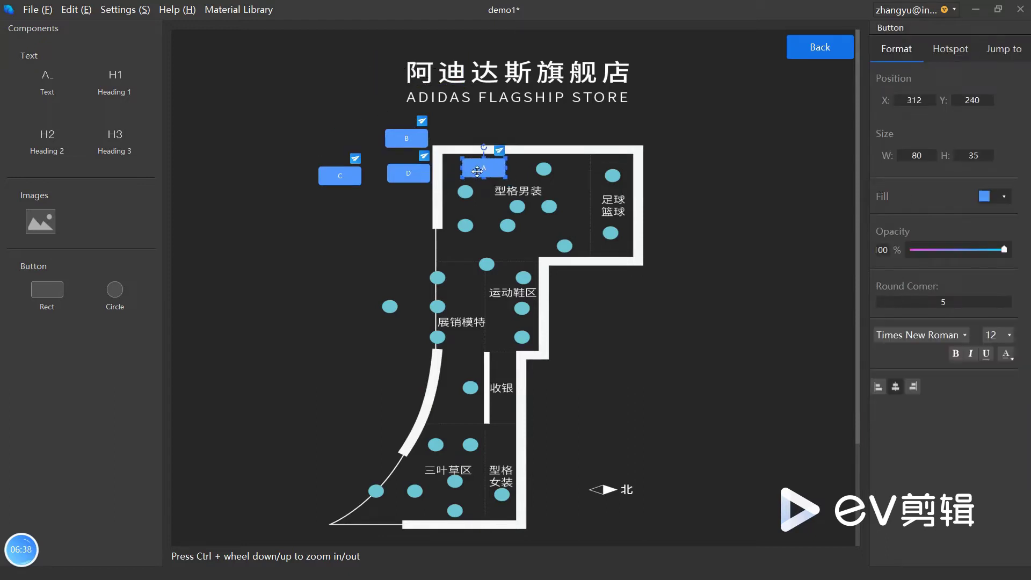
pyautogui.moveTo(416, 140); pyautogui.dragTo(479, 226)
pyautogui.click(342, 177)
pyautogui.moveTo(342, 177); pyautogui.dragTo(489, 263)
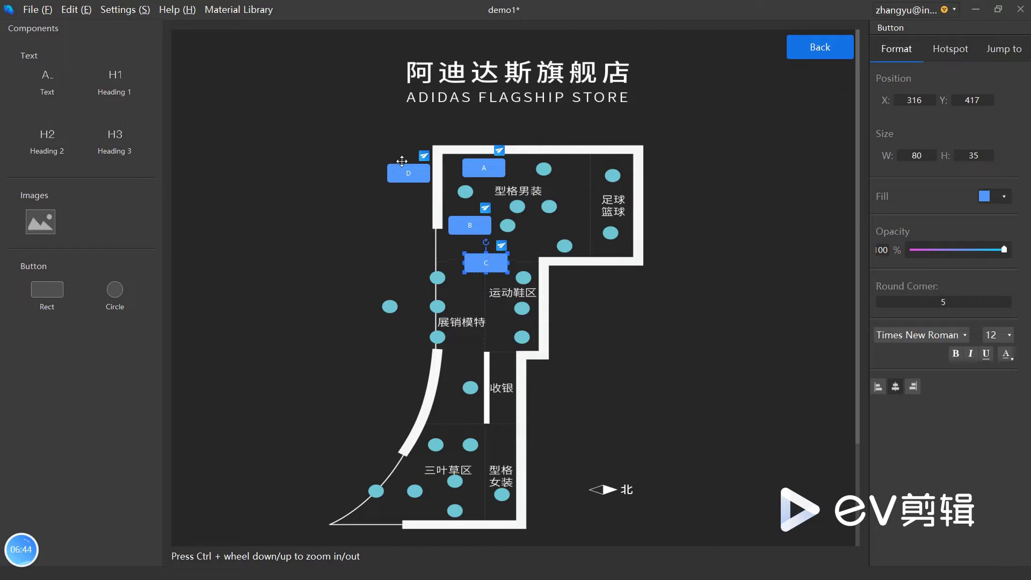
pyautogui.moveTo(414, 177); pyautogui.dragTo(529, 349)
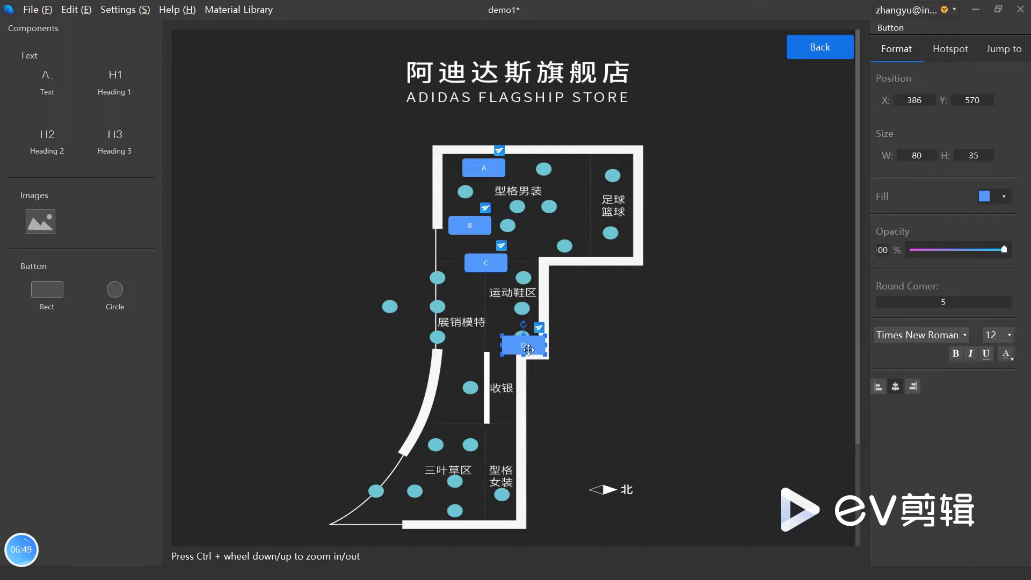
pyautogui.click(576, 278)
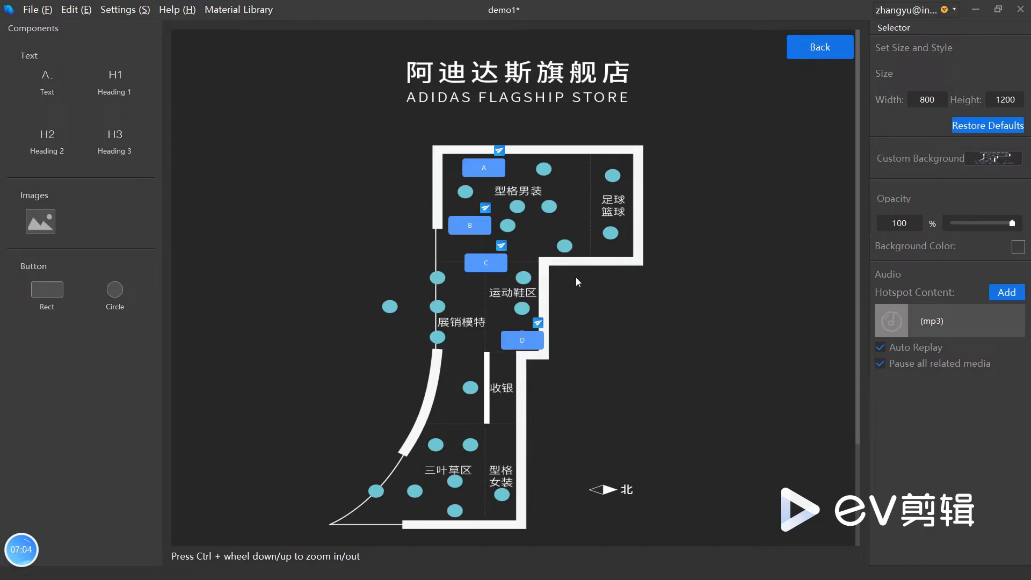
# - Check the A, B and D buttons on the store map, and leave the selector editor for the flow chart
pyautogui.click(482, 168)
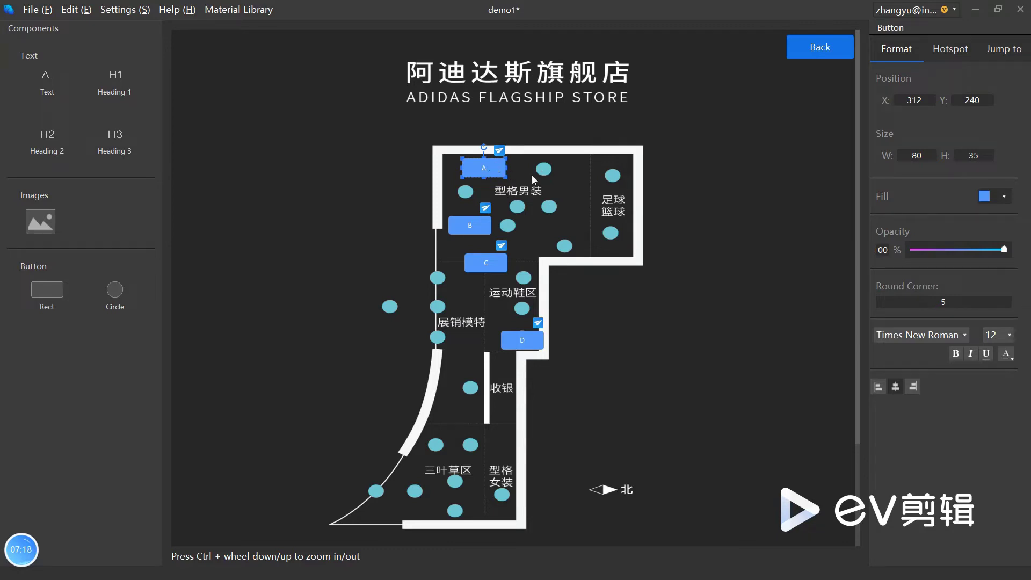
pyautogui.click(471, 227)
pyautogui.click(525, 340)
pyautogui.click(823, 53)
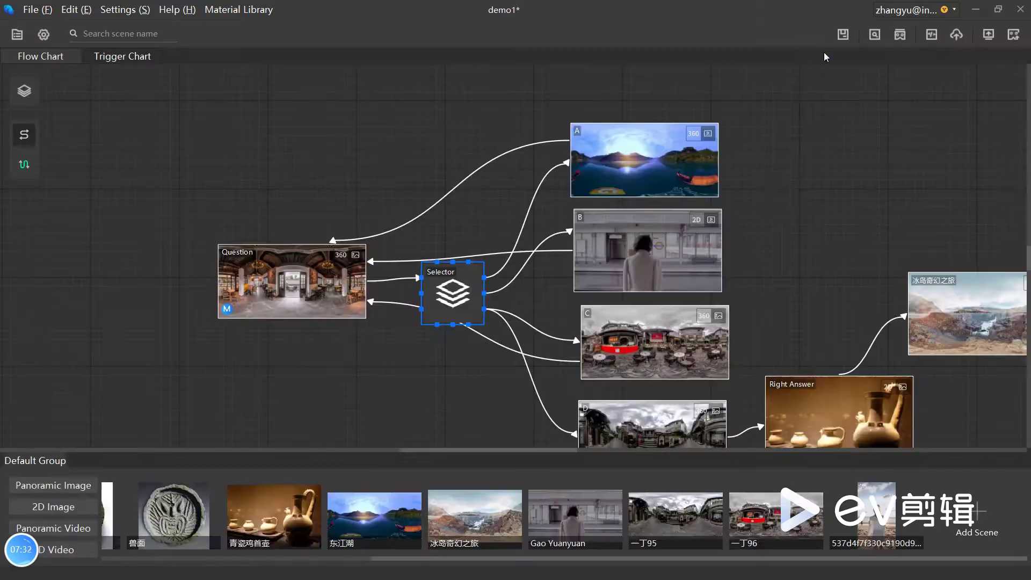
# - In the trigger chart, add an And trigger named "and" between the Question scene and the answer scenes
pyautogui.scroll(-1, 481, 382)
pyautogui.scroll(-1, 480, 382)
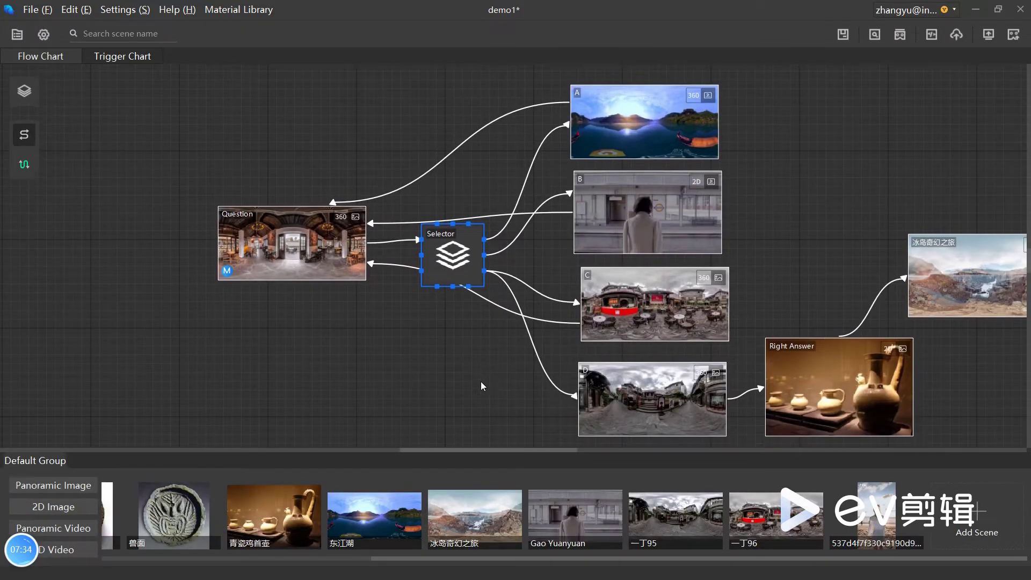
pyautogui.hscroll(5, 481, 382)
pyautogui.hscroll(-1, 481, 382)
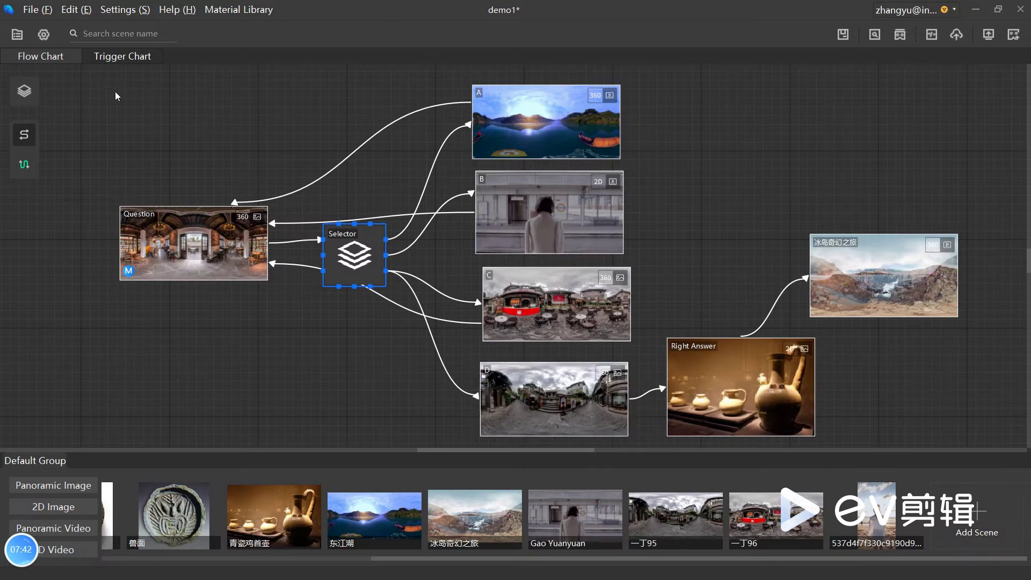
pyautogui.click(120, 62)
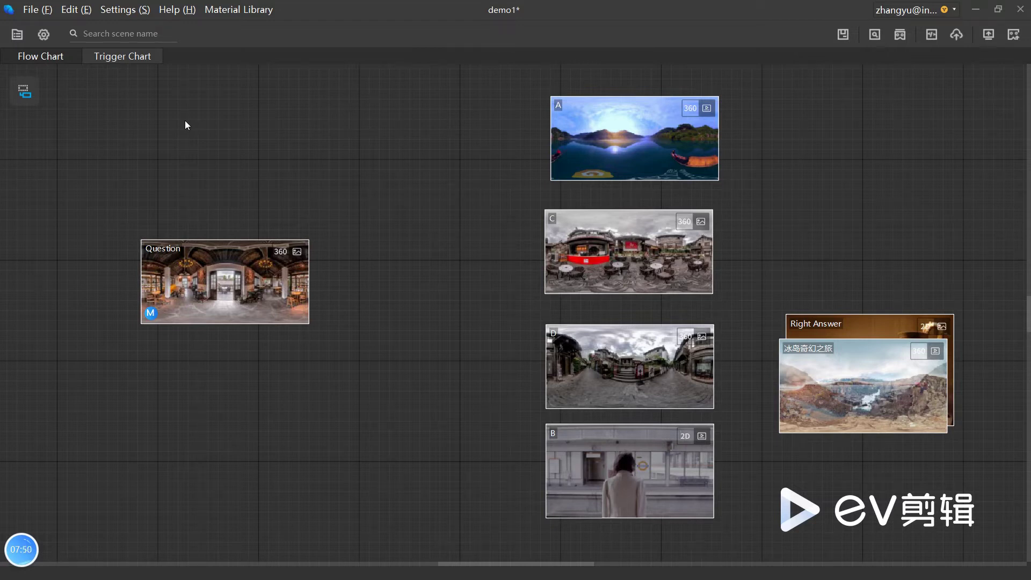
pyautogui.moveTo(27, 98); pyautogui.dragTo(422, 273)
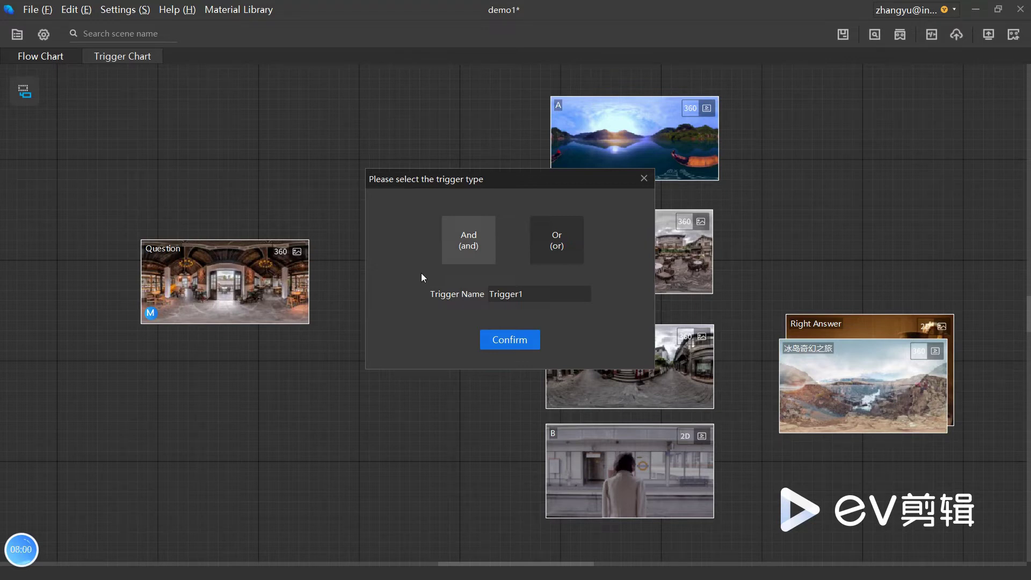
pyautogui.click(535, 296)
pyautogui.moveTo(534, 298); pyautogui.dragTo(488, 299)
pyautogui.write('aND')
pyautogui.click(525, 338)
# - Check the link between the Selector and scene D in the flow chart, and return to the trigger chart
pyautogui.moveTo(417, 293); pyautogui.dragTo(417, 317)
pyautogui.keyDown('ctrl'); pyautogui.click(313, 276); pyautogui.keyUp('ctrl')
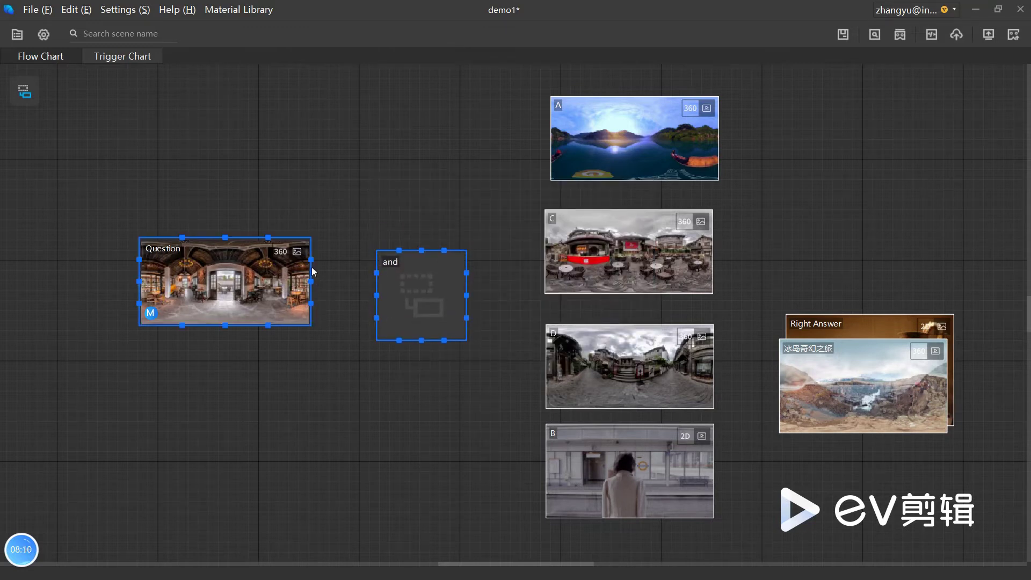
pyautogui.keyDown('ctrl'); pyautogui.click(310, 264); pyautogui.keyUp('ctrl')
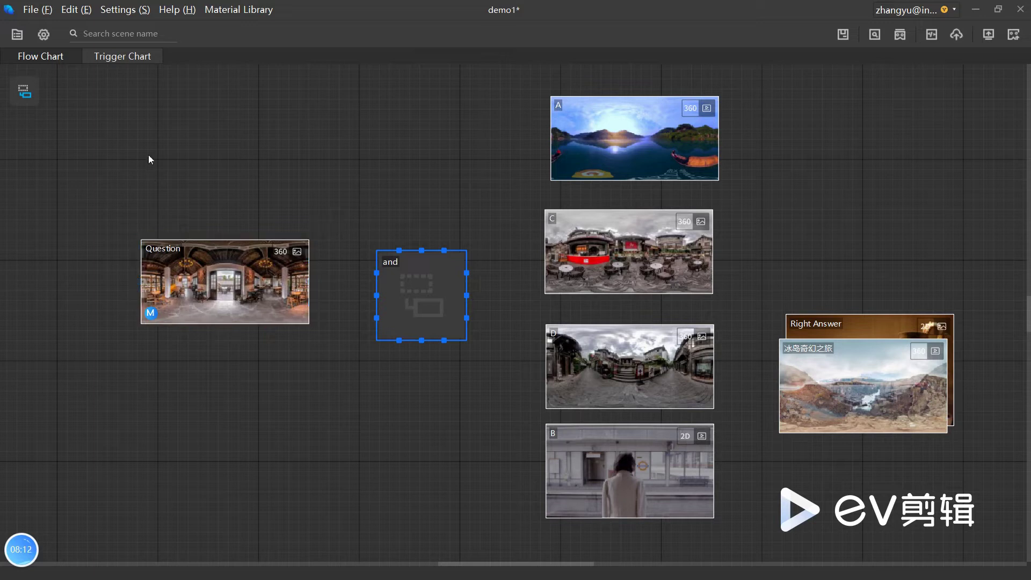
pyautogui.click(59, 57)
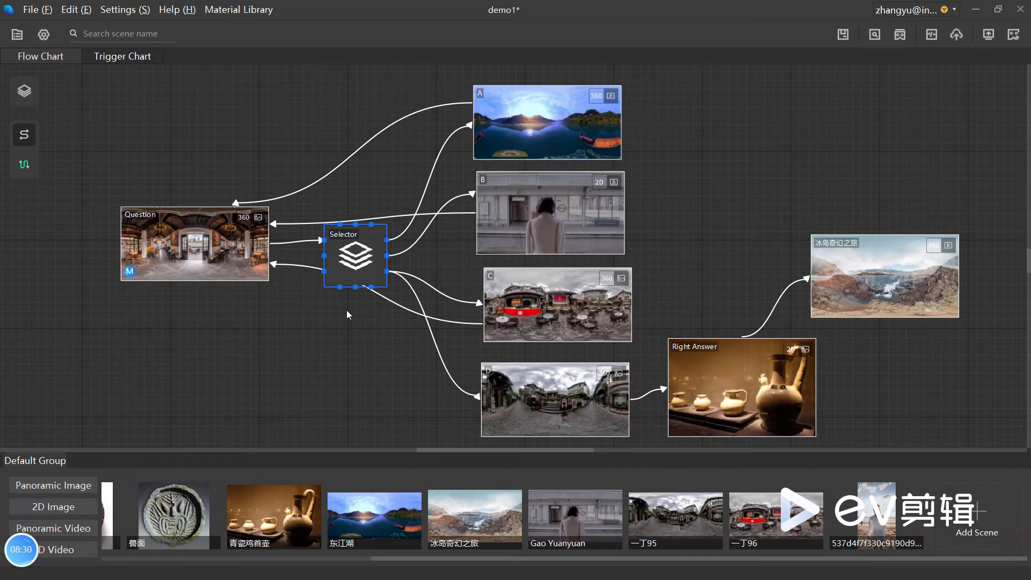
pyautogui.click(515, 392)
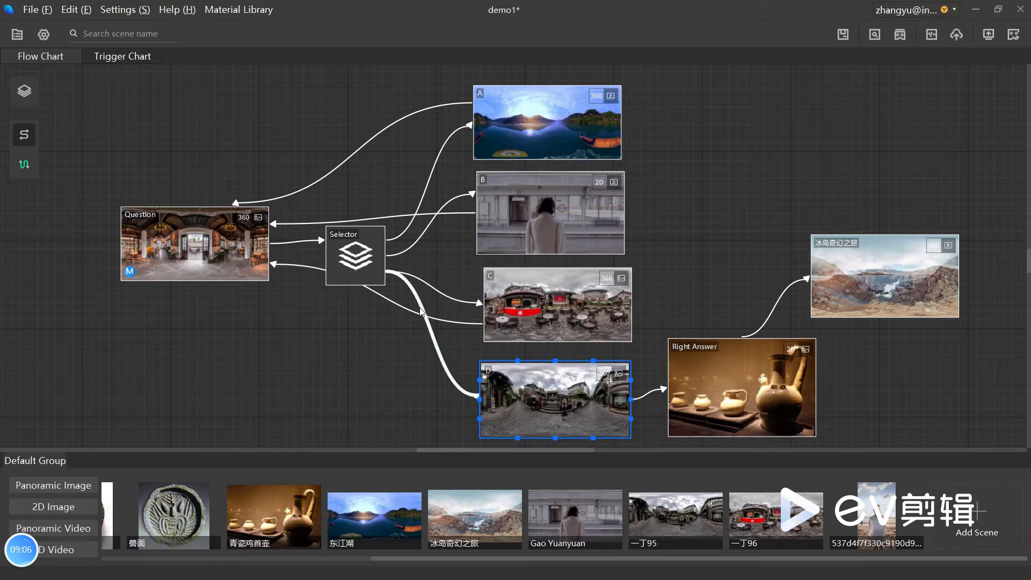
pyautogui.keyDown('ctrl'); pyautogui.click(376, 257); pyautogui.keyUp('ctrl')
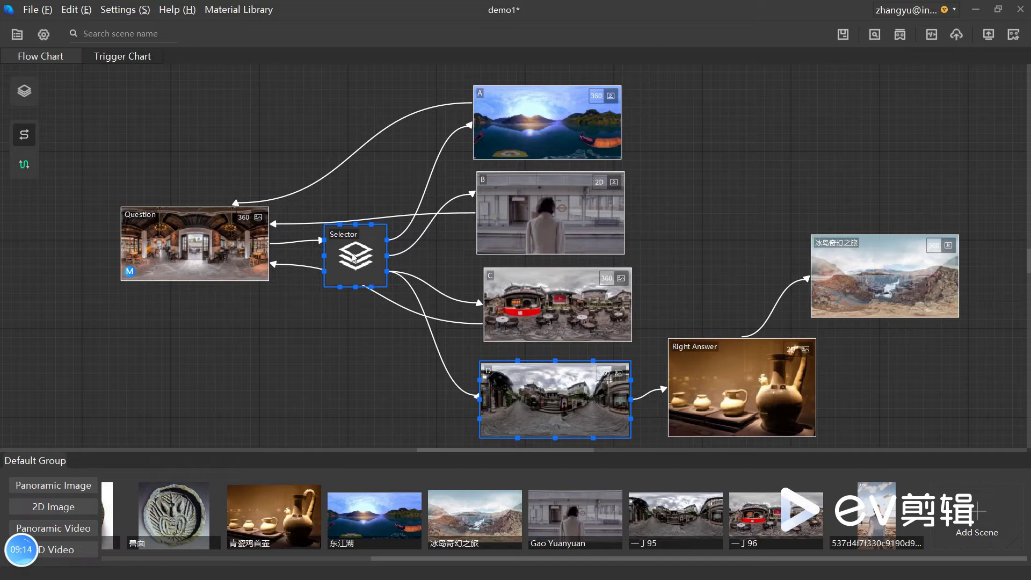
pyautogui.click(131, 56)
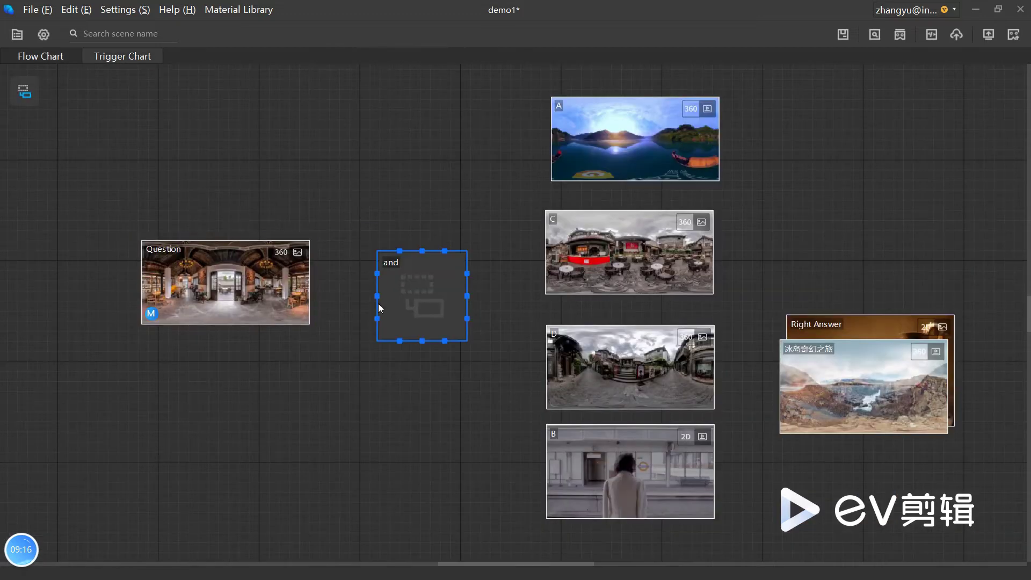
# - Move the "and" trigger and the Question scene lower in the trigger chart
pyautogui.moveTo(404, 317); pyautogui.dragTo(404, 385)
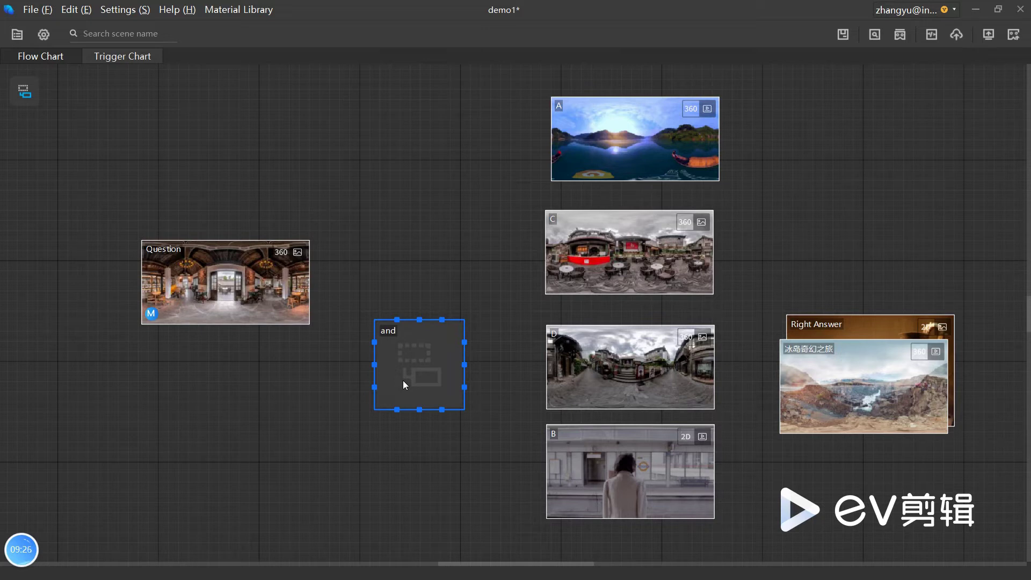
pyautogui.click(279, 296)
pyautogui.moveTo(279, 295); pyautogui.dragTo(276, 338)
# - Link the Question scene to the "and" trigger with two connections, and link the trigger to scene B
pyautogui.keyDown('ctrl'); pyautogui.click(408, 359); pyautogui.keyUp('ctrl')
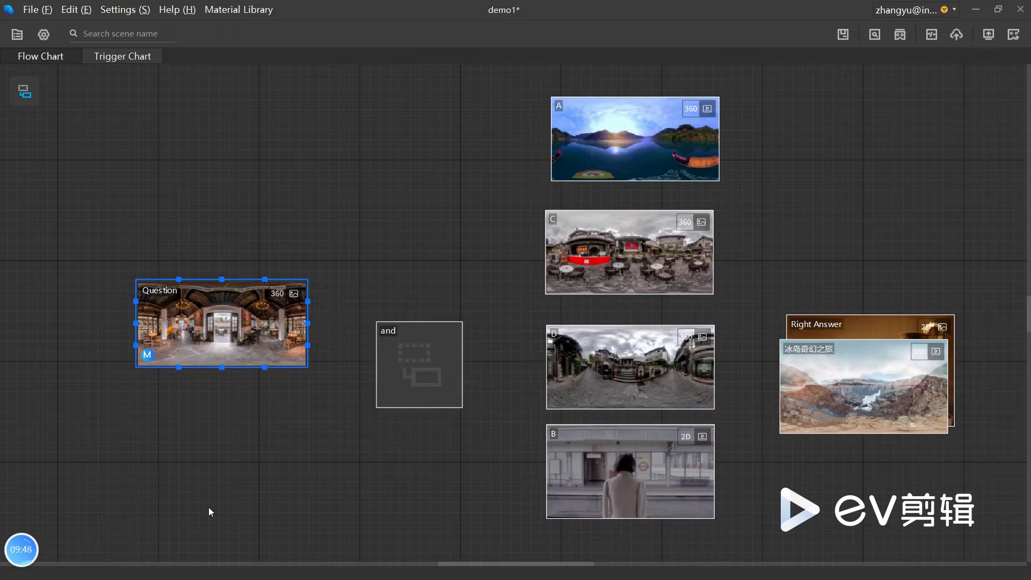
pyautogui.click(427, 385)
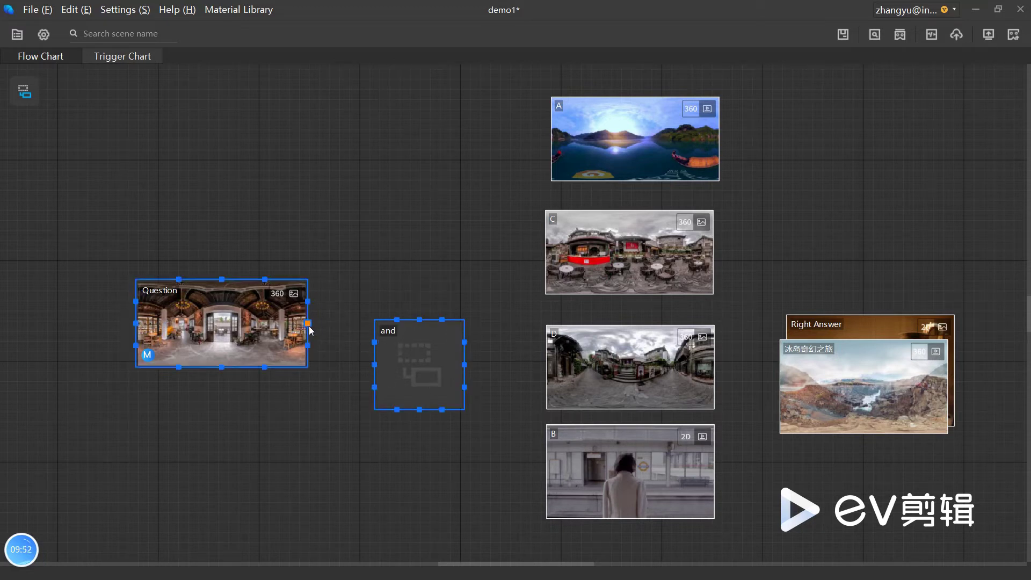
pyautogui.moveTo(309, 326); pyautogui.dragTo(374, 346)
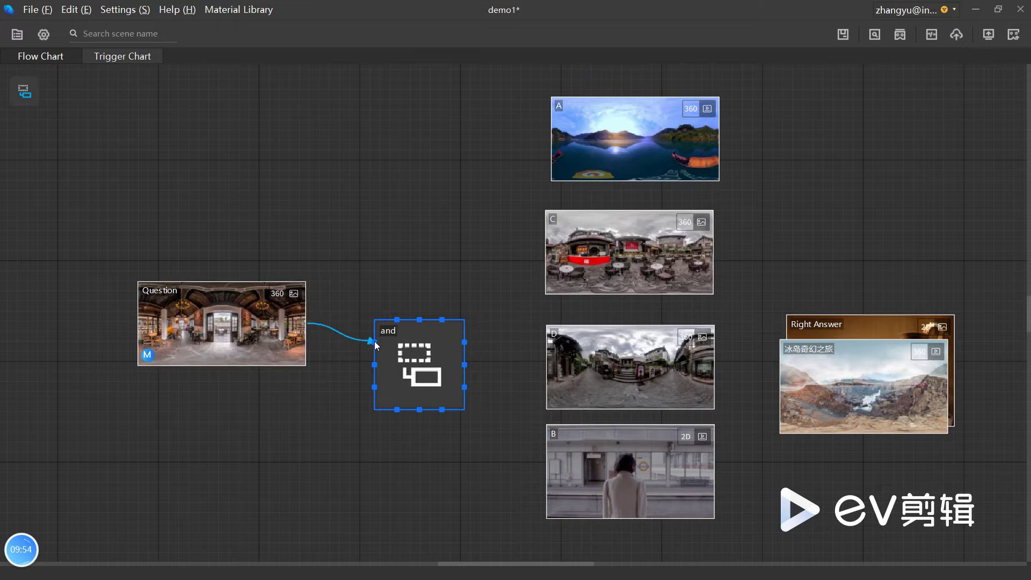
pyautogui.moveTo(311, 344); pyautogui.dragTo(374, 364)
pyautogui.moveTo(465, 365); pyautogui.dragTo(544, 472)
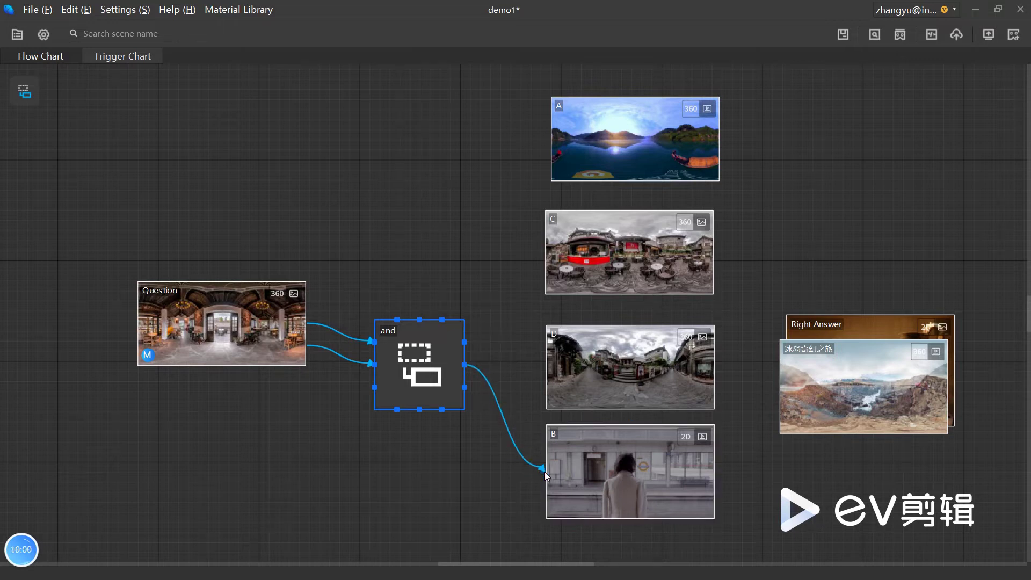
# - Open the Question scene and place an image hotspot titled 1 on the glass shelves above the left table
pyautogui.click(247, 348)
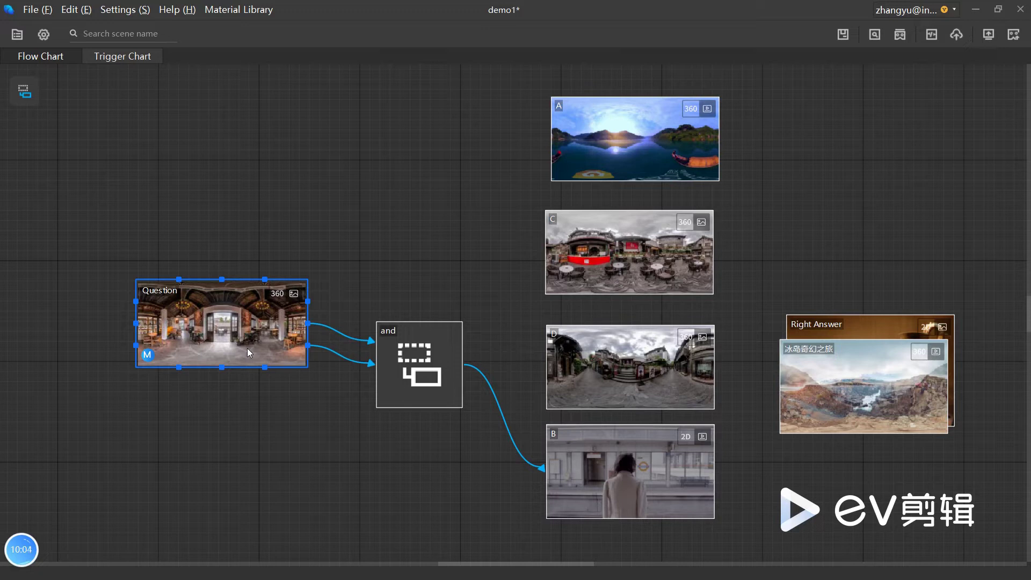
pyautogui.doubleClick(247, 348)
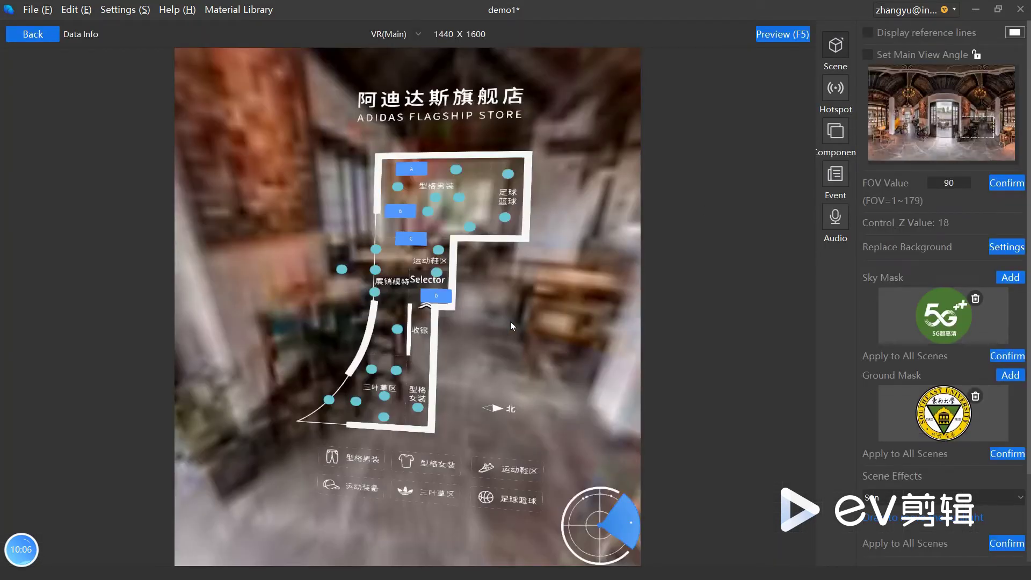
pyautogui.moveTo(588, 376); pyautogui.dragTo(403, 371)
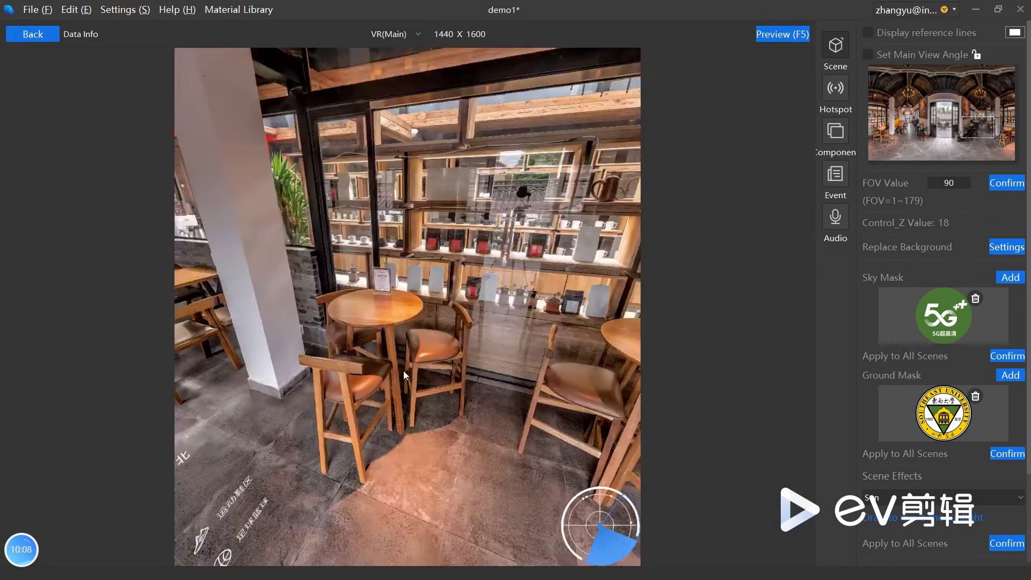
pyautogui.click(834, 89)
pyautogui.moveTo(876, 87); pyautogui.dragTo(323, 232)
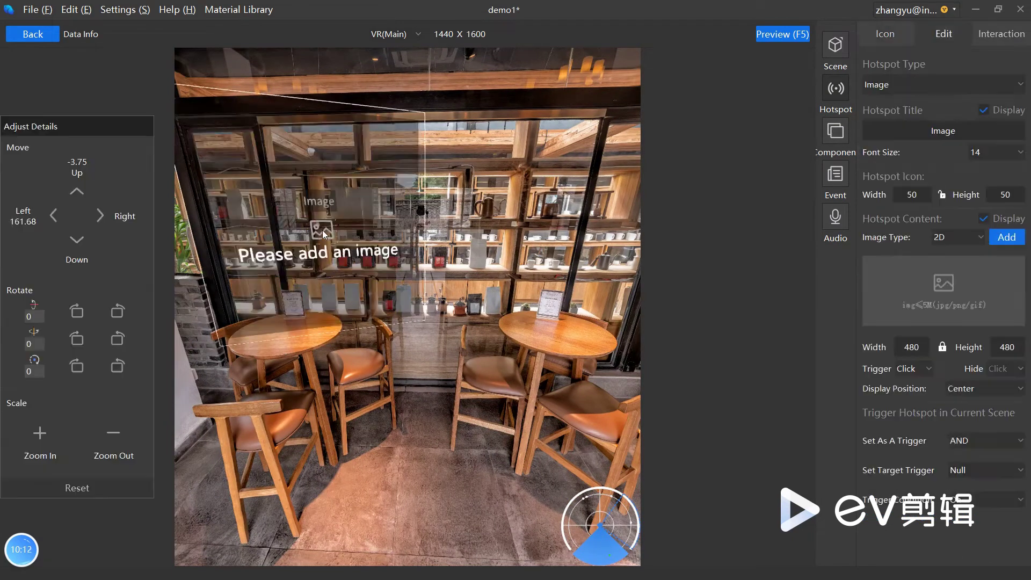
pyautogui.click(916, 131)
pyautogui.doubleClick(916, 131)
pyautogui.write('a')
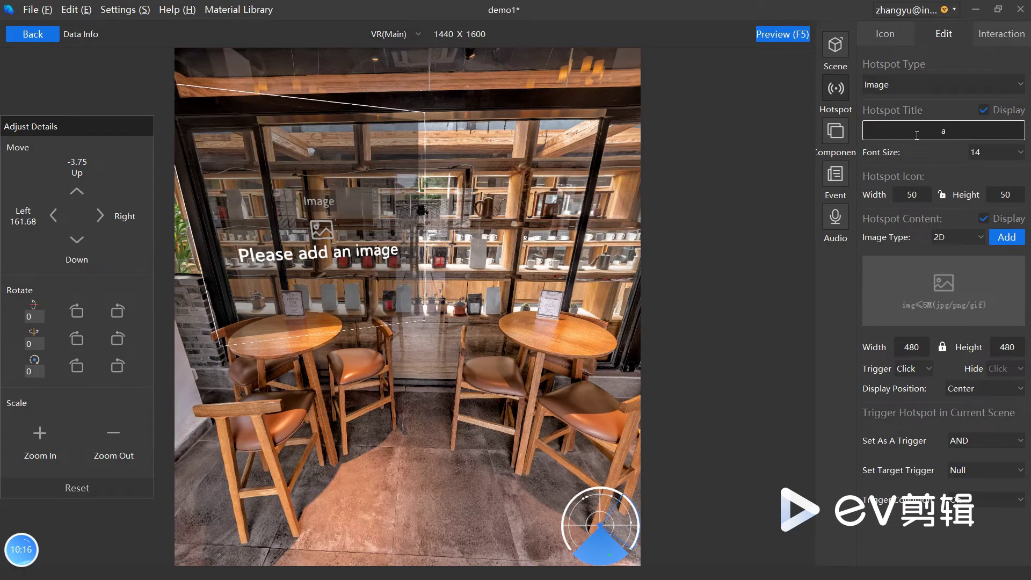
pyautogui.press('BackSpace')
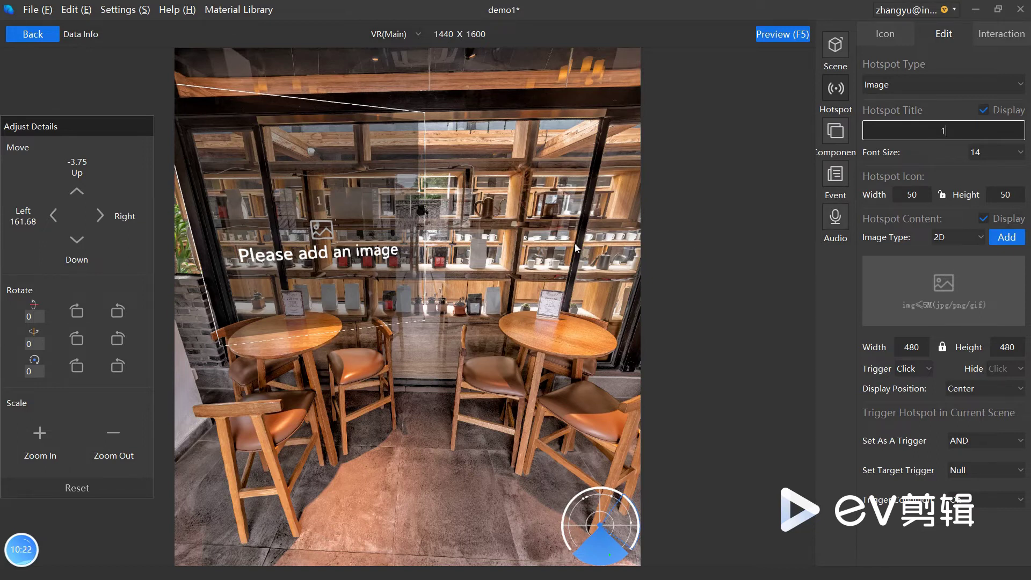
# - Add a second image hotspot titled 2 on the shelves above the right table
pyautogui.click(883, 34)
pyautogui.moveTo(875, 94); pyautogui.dragTo(579, 257)
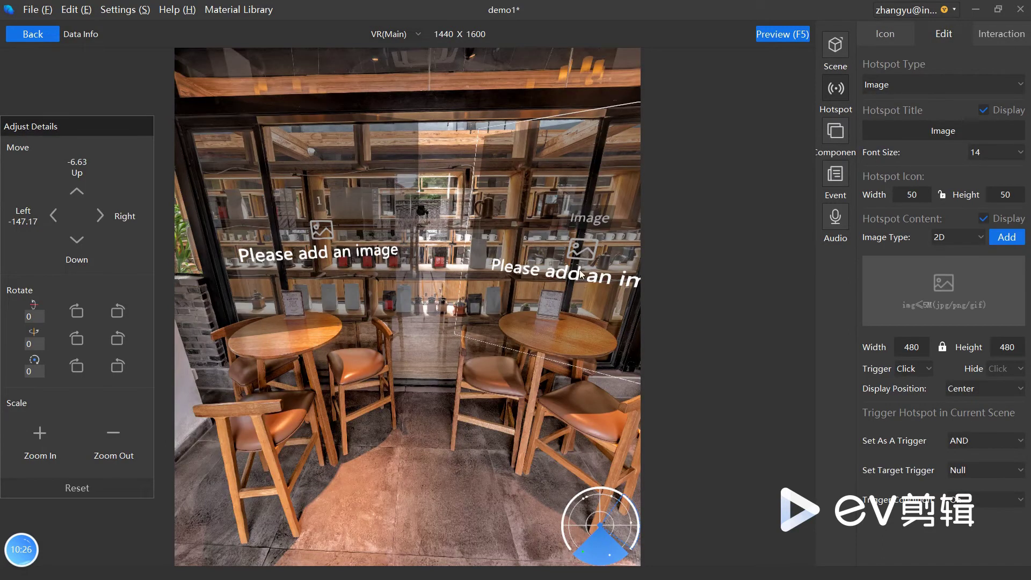
pyautogui.moveTo(968, 132); pyautogui.dragTo(887, 129)
pyautogui.write('2')
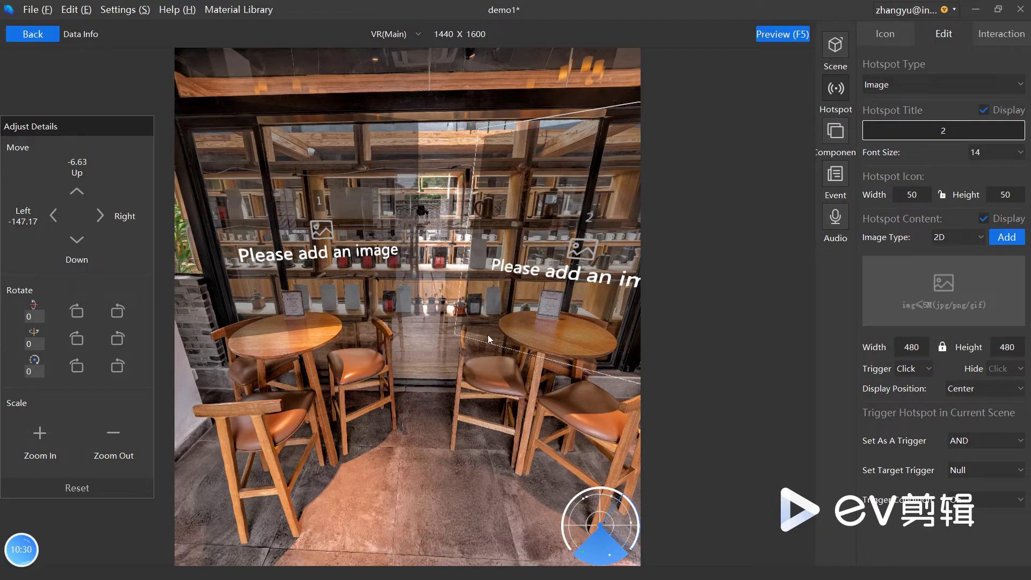
# - Set the current view of the tables and shelves as the Question scene's main view
pyautogui.click(835, 46)
pyautogui.click(909, 56)
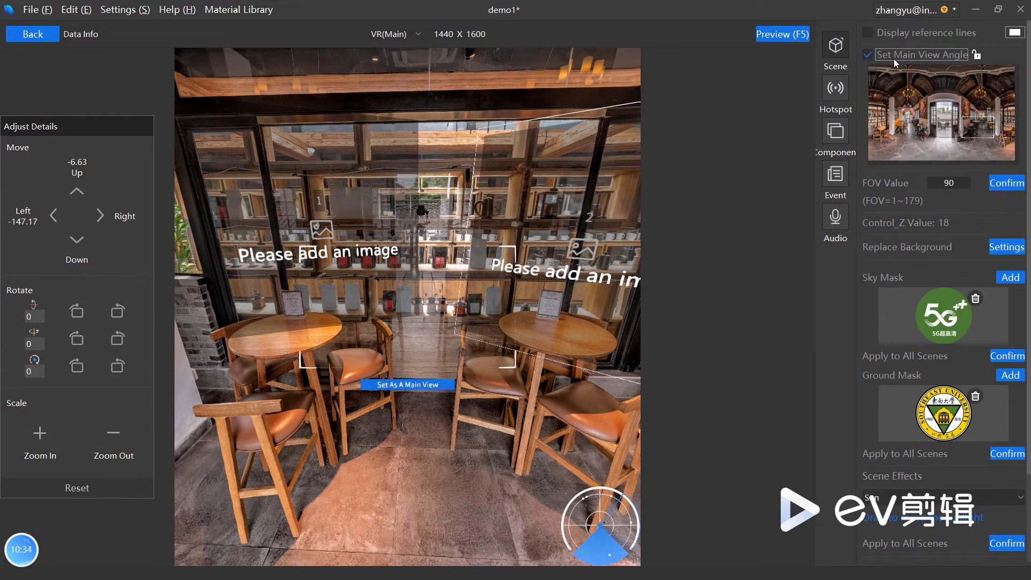
pyautogui.click(408, 384)
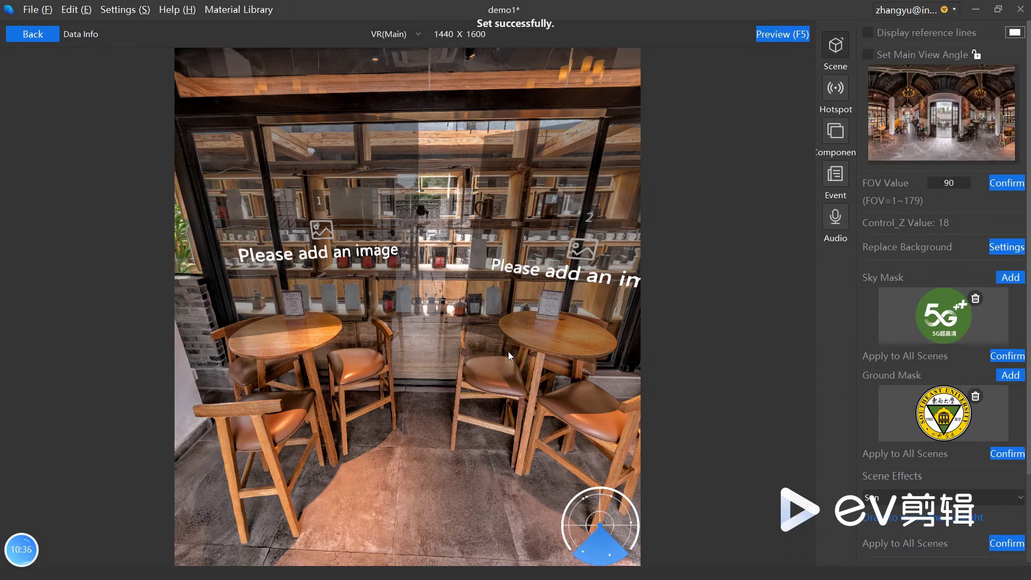
# - Set the target trigger of hotspot 1 to 1 and of hotspot 2 to 2
pyautogui.click(381, 250)
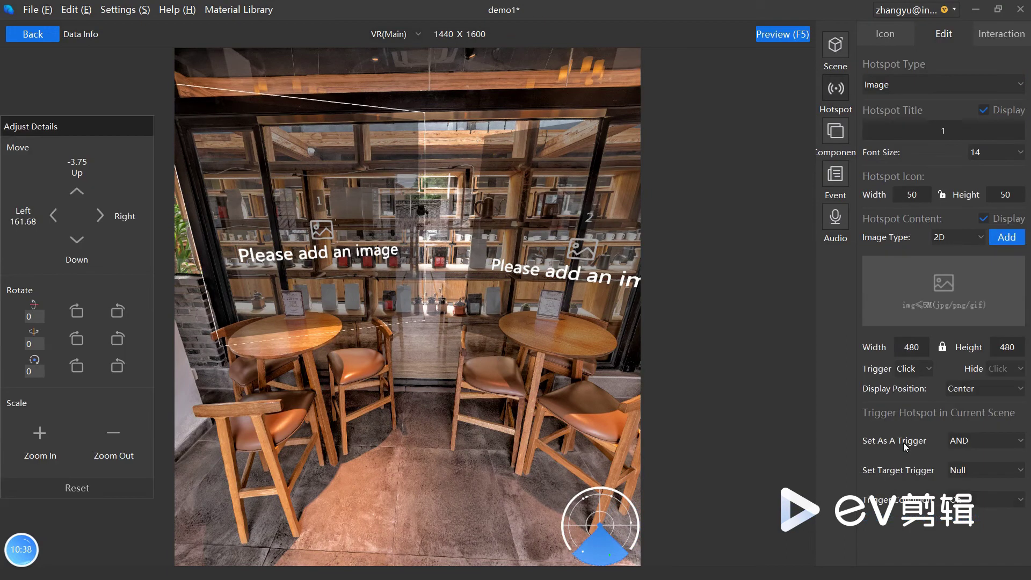
pyautogui.click(964, 470)
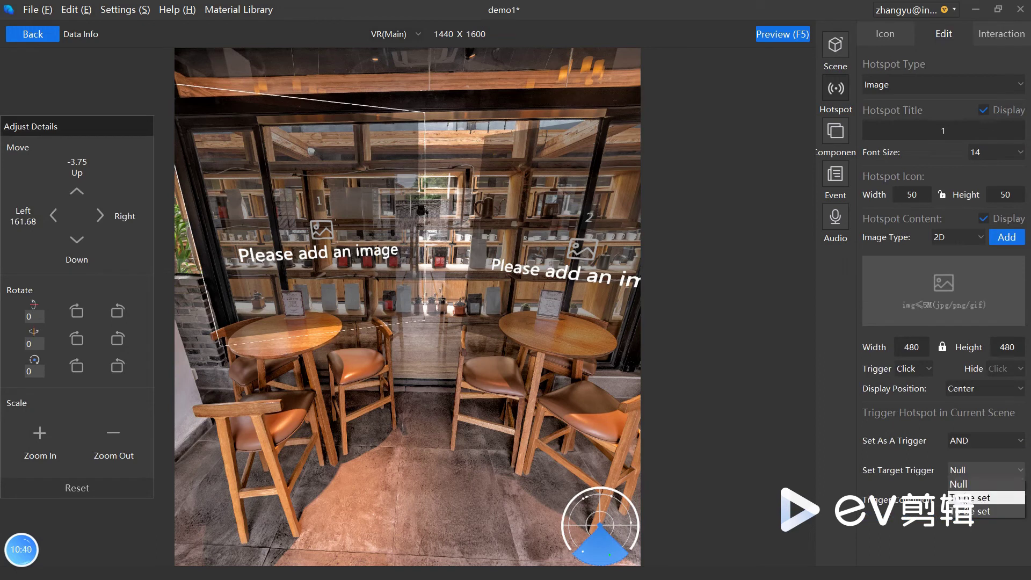
pyautogui.click(958, 484)
pyautogui.click(551, 237)
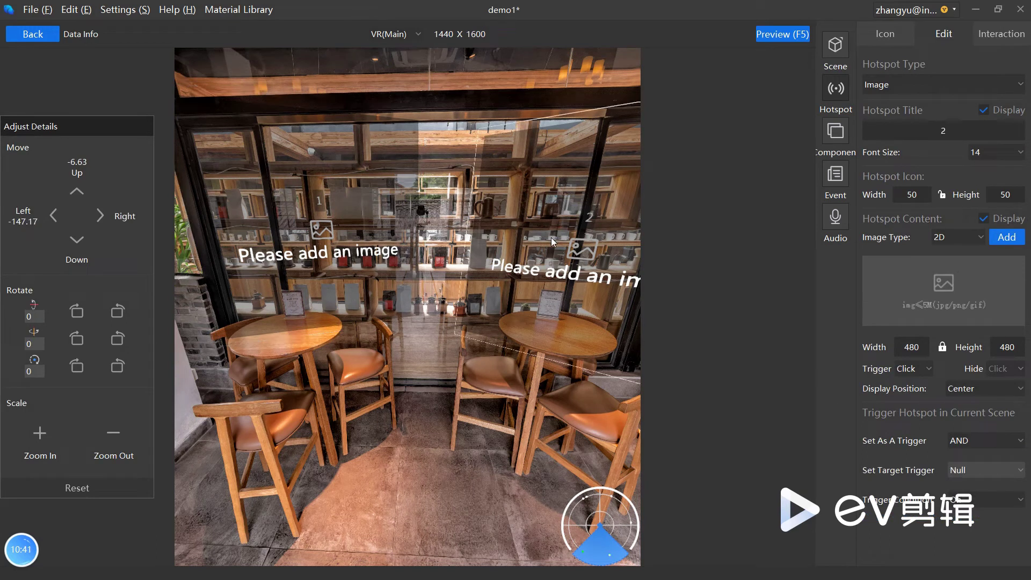
pyautogui.click(977, 470)
pyautogui.click(961, 512)
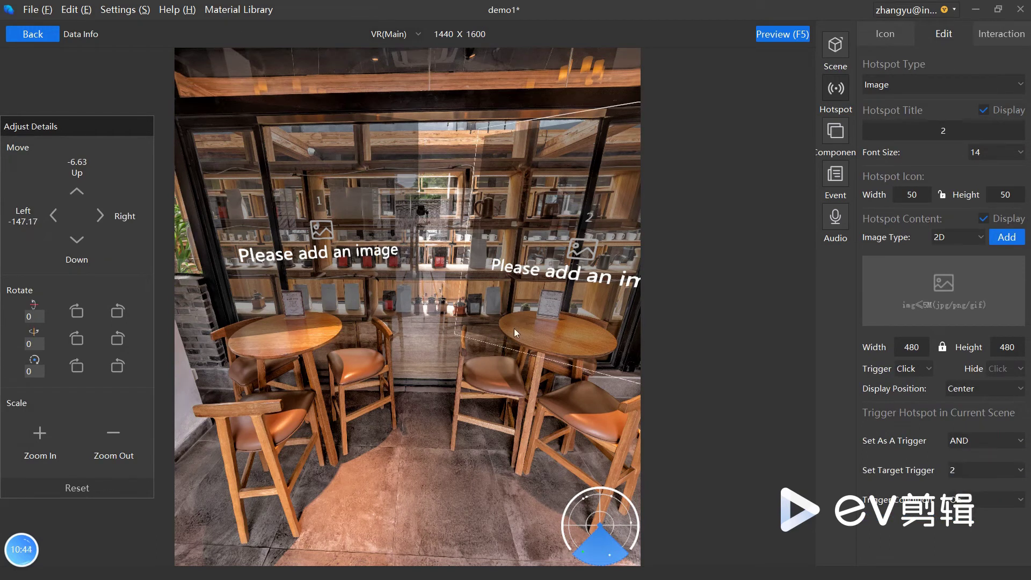
# - Preview the trigger from the Question scene's image hotspots to scene B, return to Question, and close the preview
pyautogui.click(784, 33)
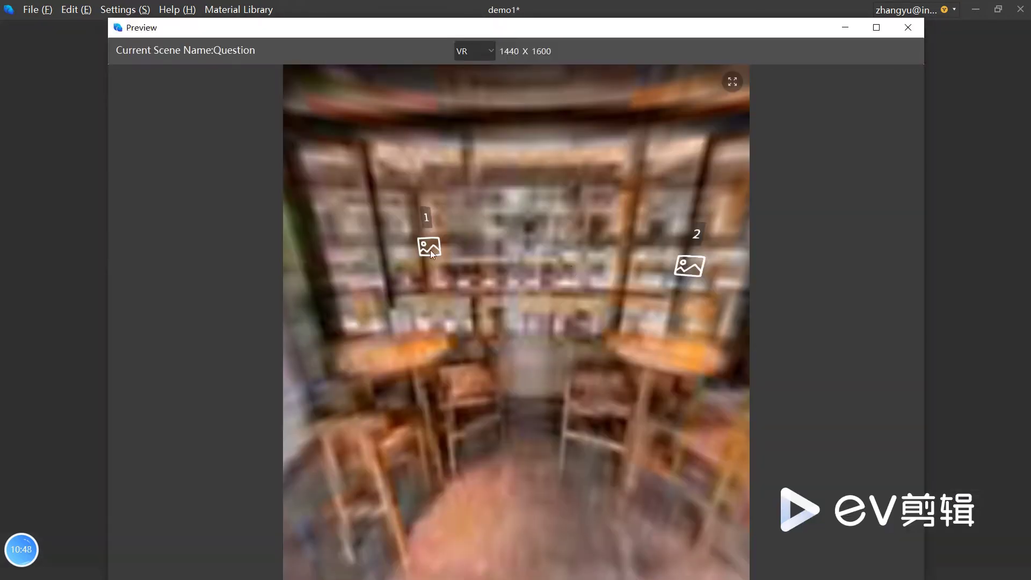
pyautogui.click(427, 248)
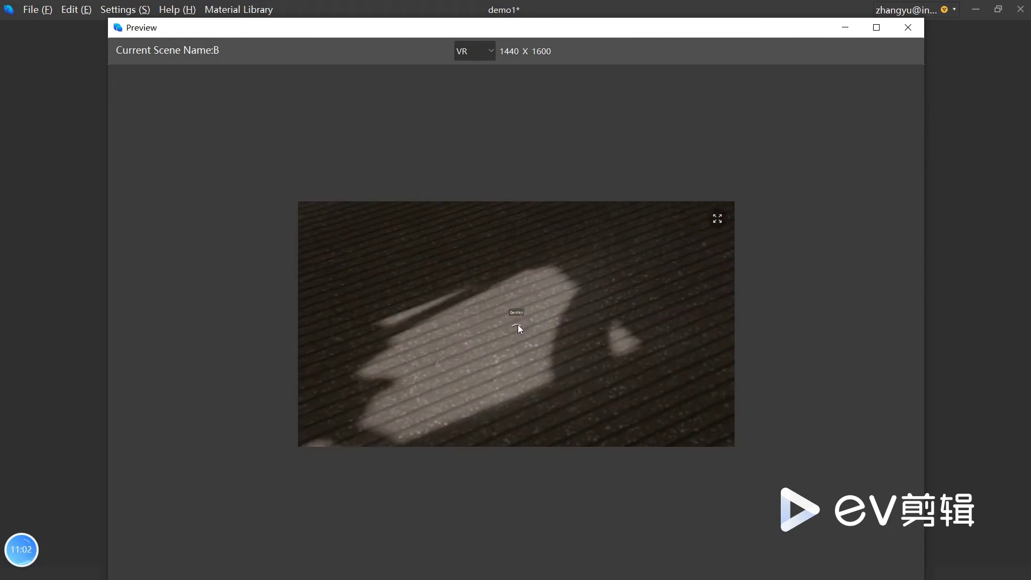
pyautogui.click(516, 324)
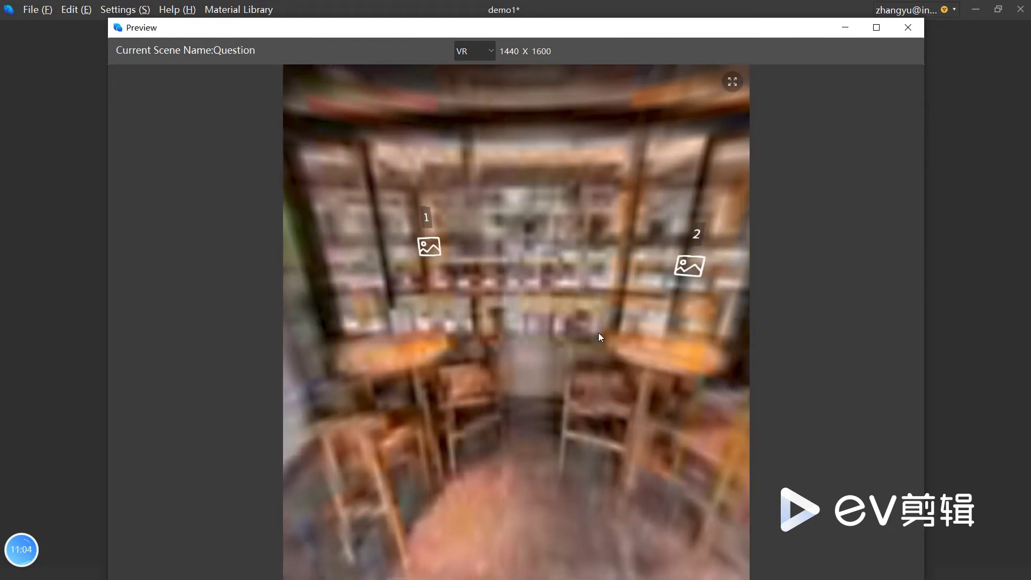
pyautogui.click(904, 33)
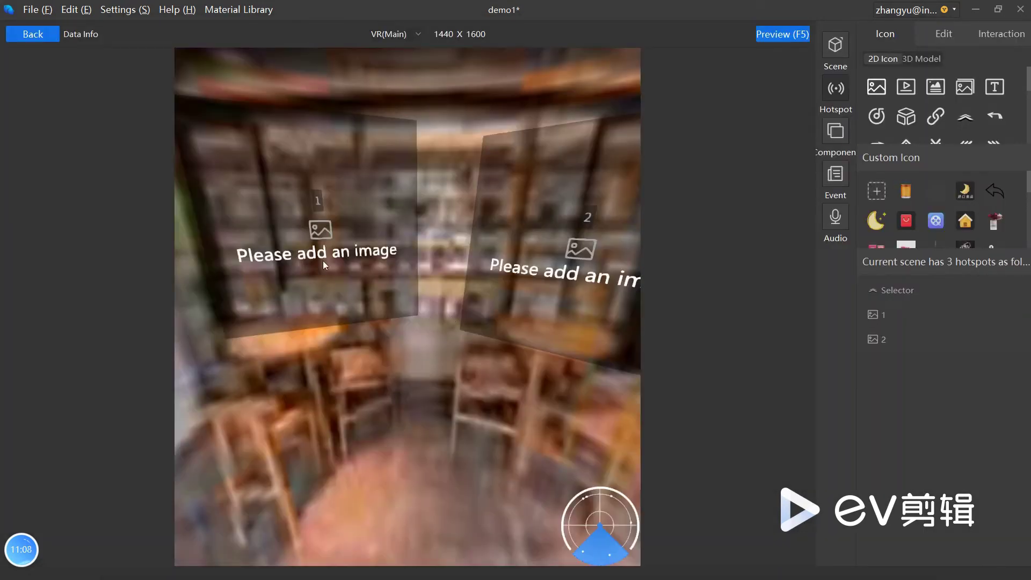
# - Add the image 人面.jpg from the Material Library to image hotspot 1
pyautogui.click(323, 260)
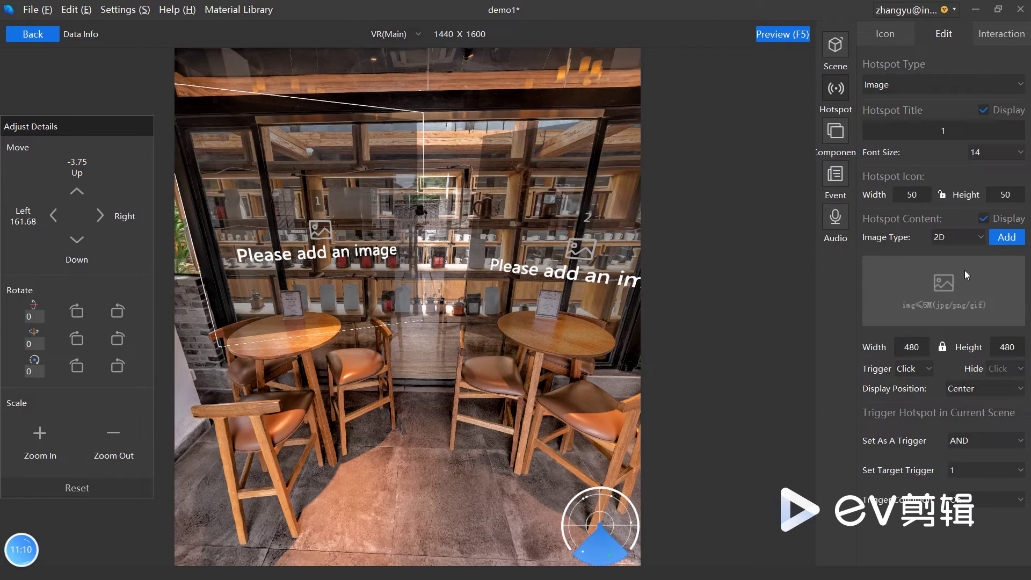
pyautogui.click(1010, 236)
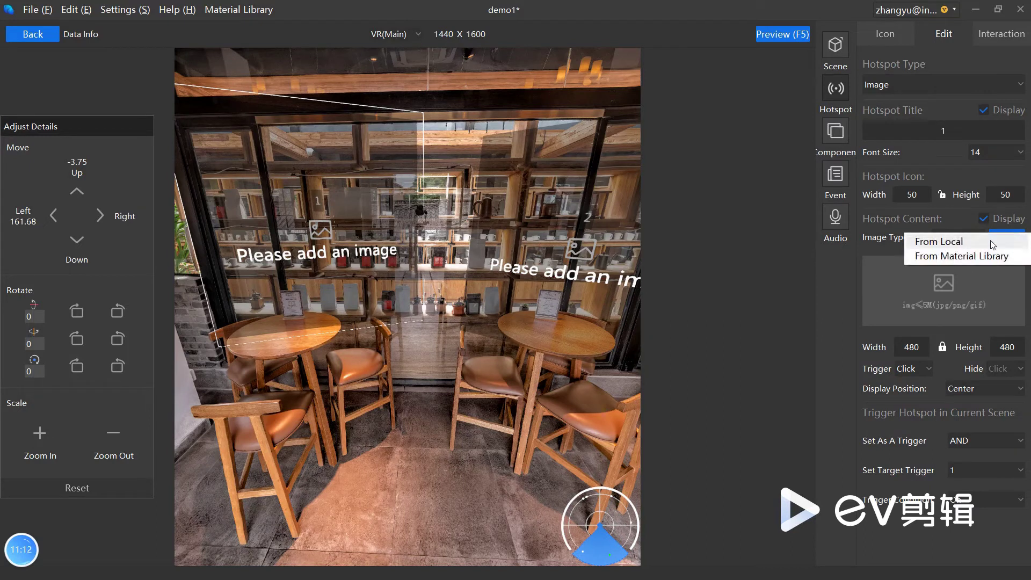
pyautogui.click(962, 255)
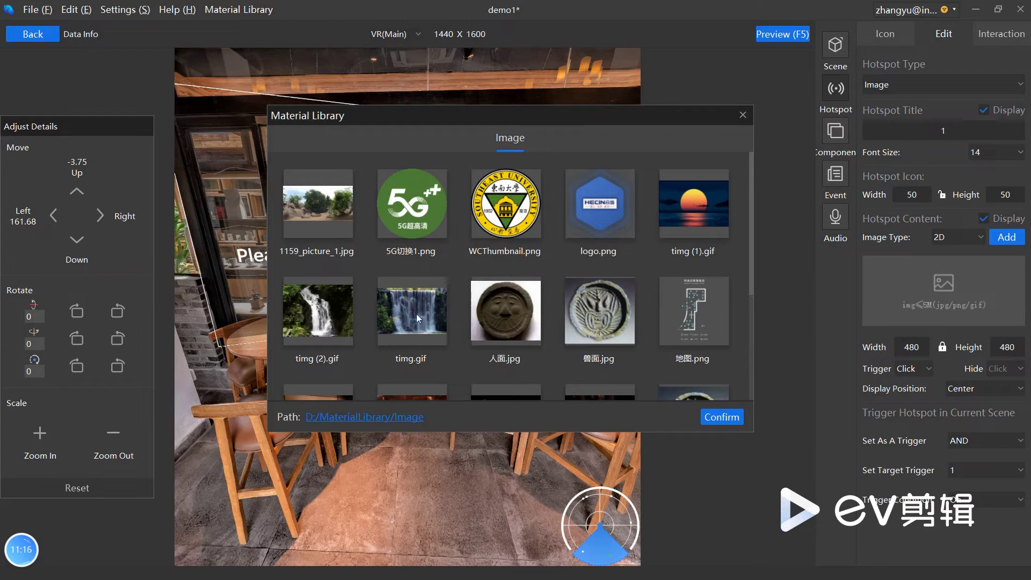
pyautogui.click(504, 295)
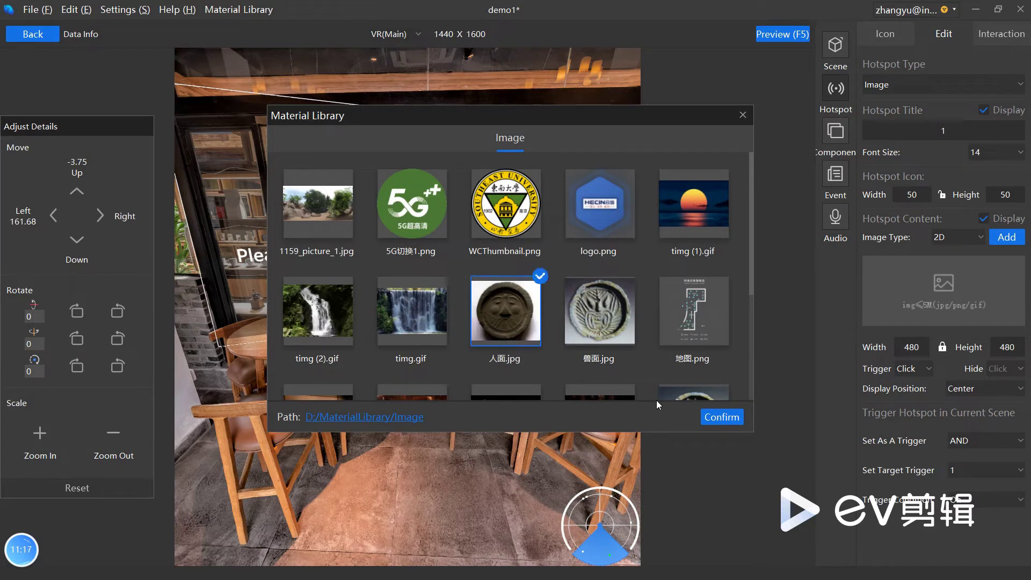
pyautogui.click(709, 411)
# - Add the image 兽面.jpg from the Material Library to image hotspot 2
pyautogui.click(589, 294)
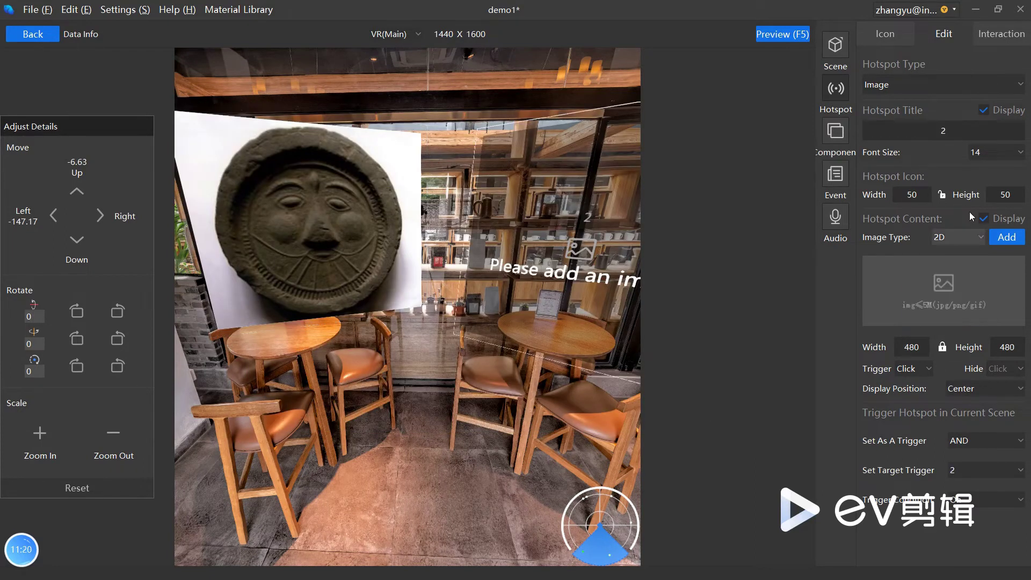
pyautogui.click(1008, 239)
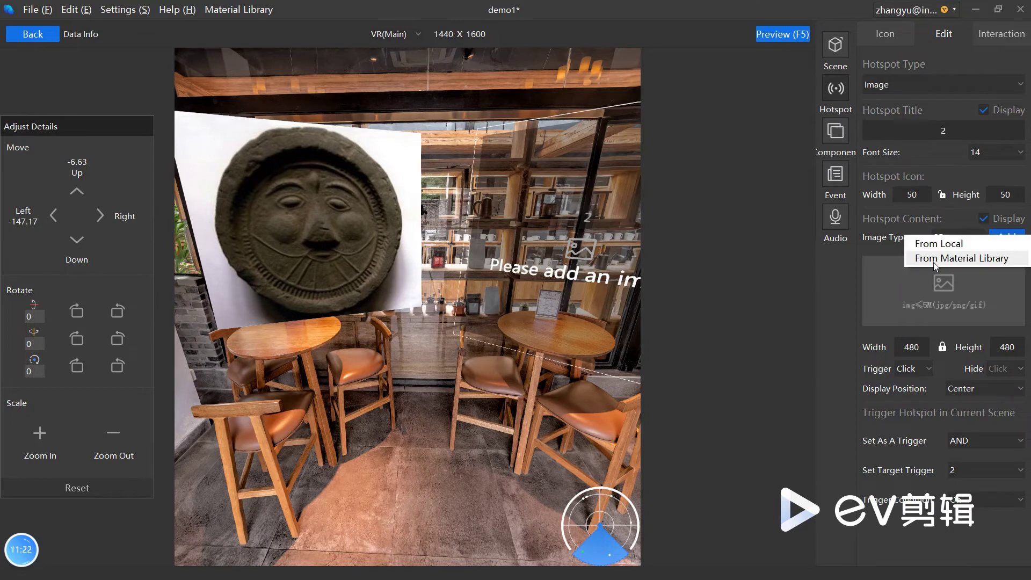
pyautogui.click(924, 259)
pyautogui.click(503, 304)
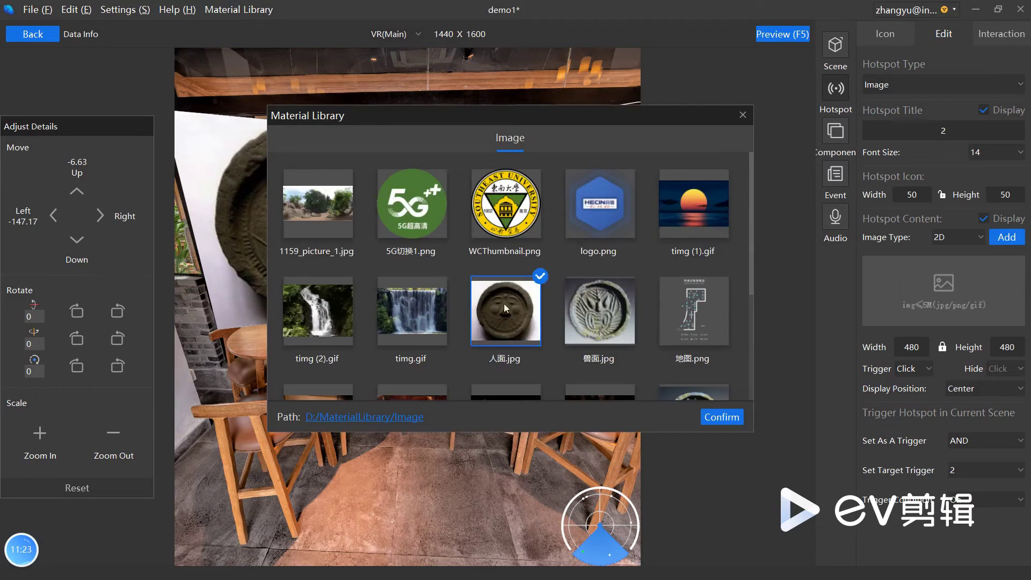
pyautogui.click(597, 317)
pyautogui.click(721, 417)
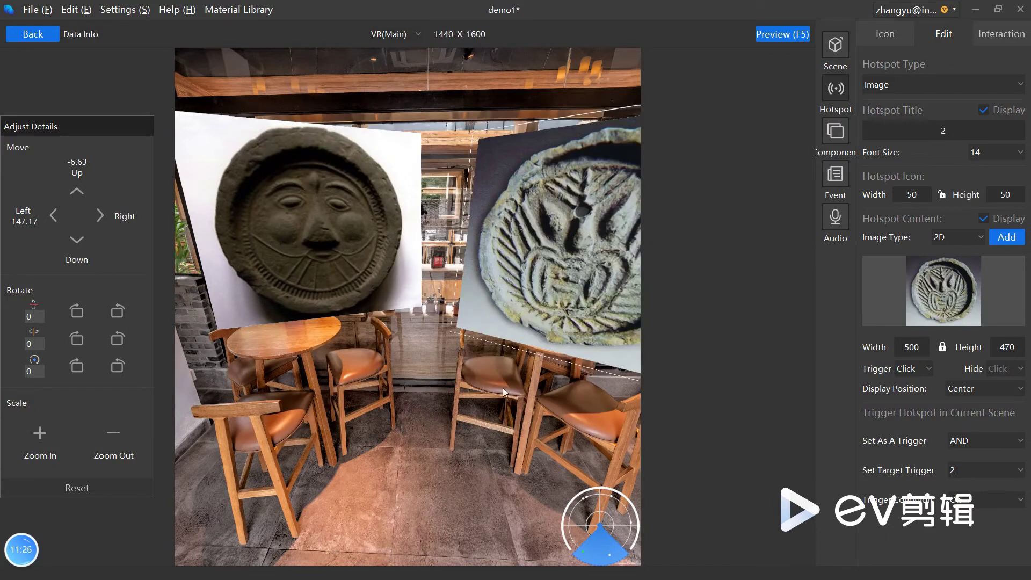
pyautogui.moveTo(466, 426); pyautogui.dragTo(446, 424)
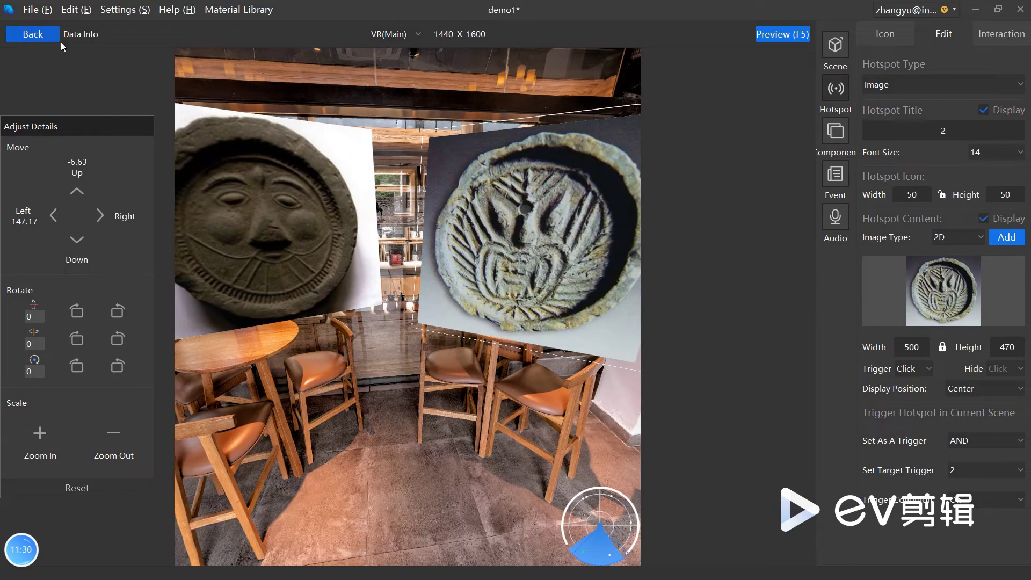
pyautogui.click(288, 263)
pyautogui.moveTo(357, 368); pyautogui.dragTo(378, 377)
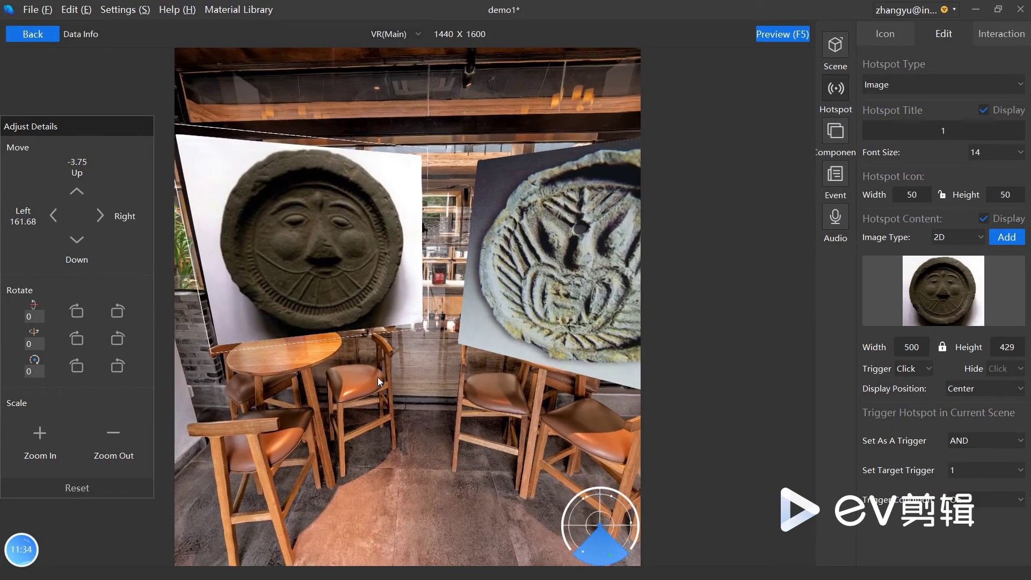
pyautogui.click(554, 270)
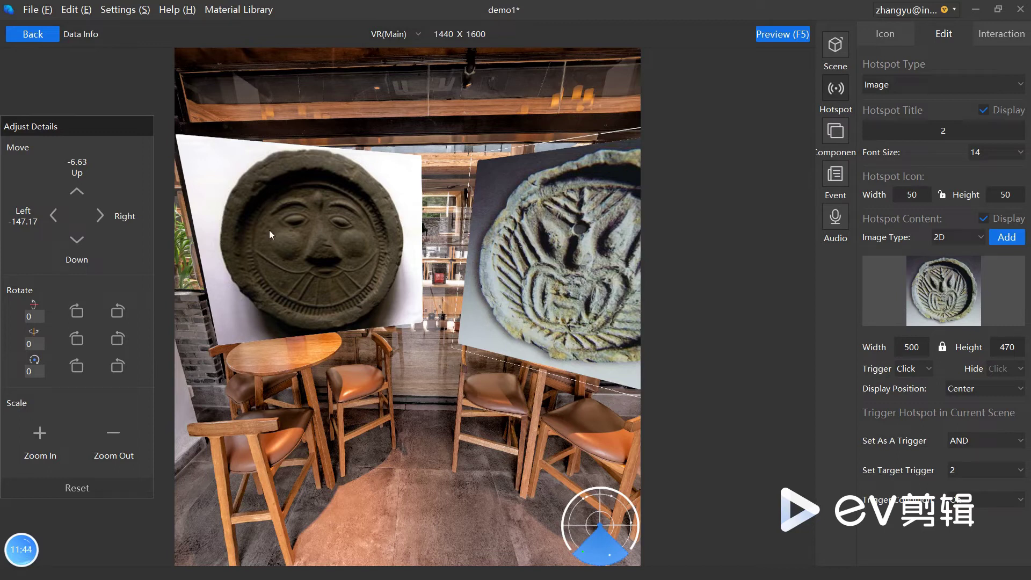
# - Return to the trigger chart, change the trigger between Question and scene B to type Or, and name it OR
pyautogui.click(40, 33)
pyautogui.click(419, 327)
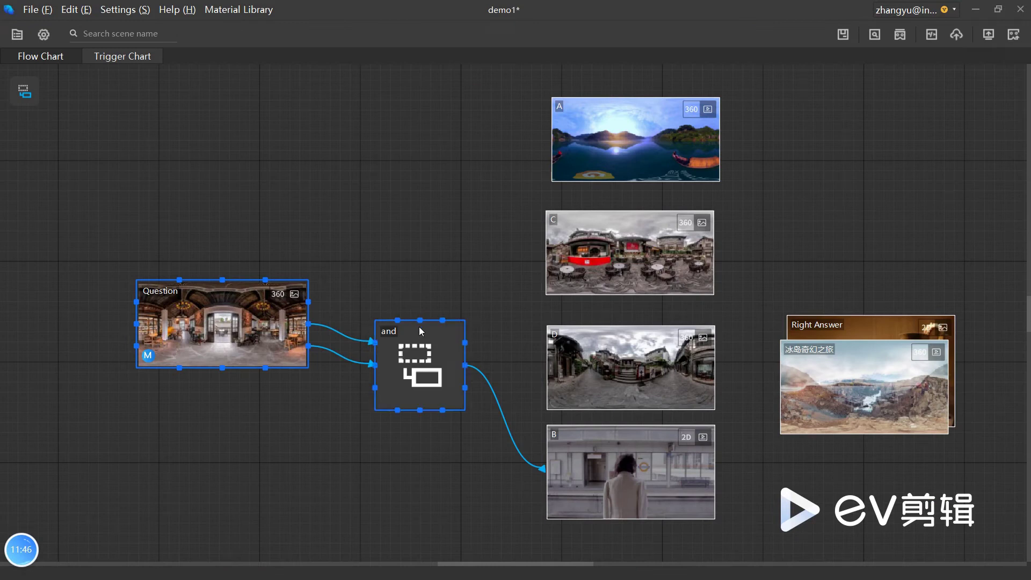
pyautogui.doubleClick(438, 359)
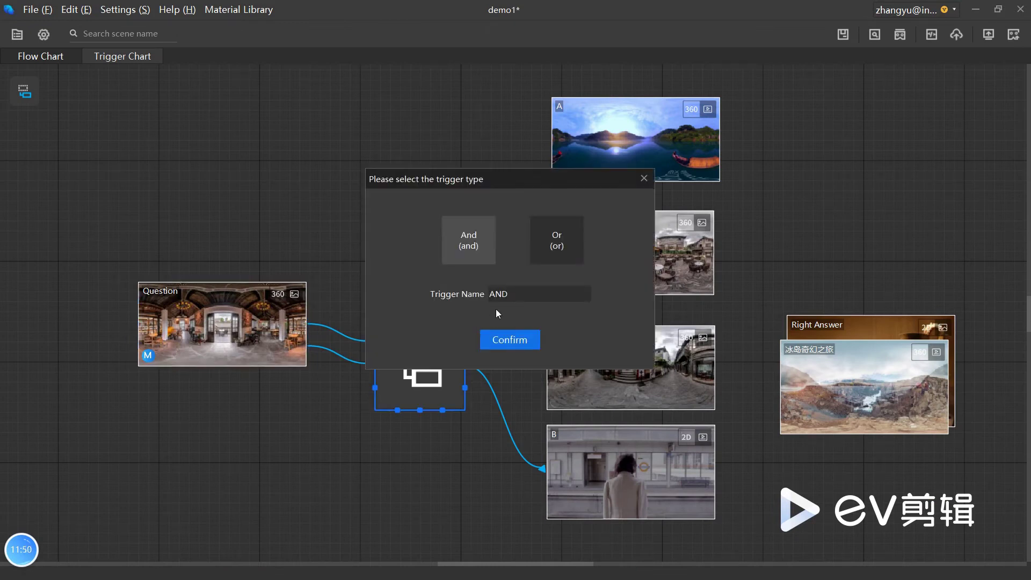
pyautogui.click(560, 245)
pyautogui.moveTo(515, 294); pyautogui.dragTo(458, 298)
pyautogui.write('OR')
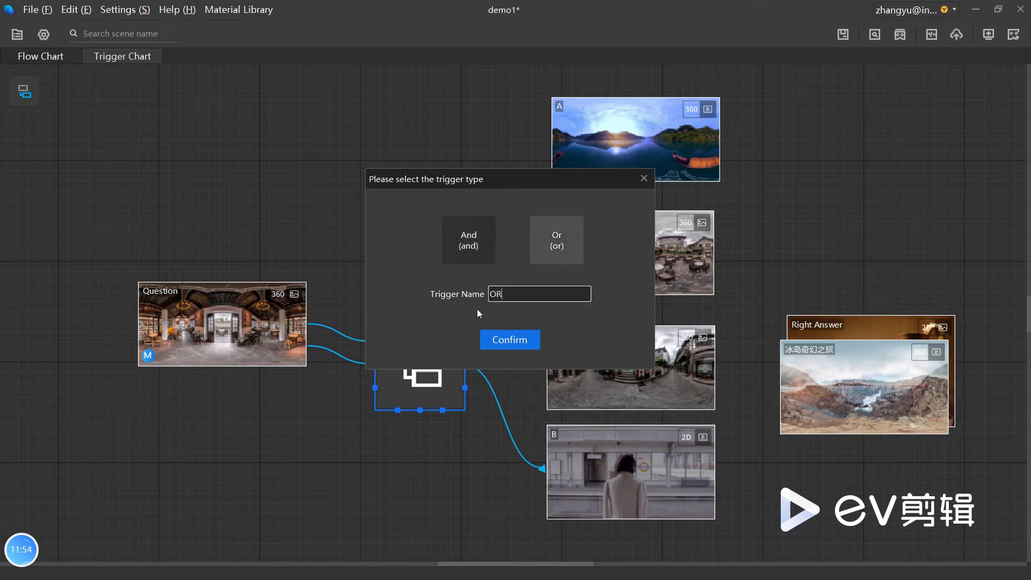
pyautogui.click(510, 339)
# - Preview the Question scene, test the trigger to scene B with hotspot 1 and with hotspot 2, and close the preview
pyautogui.click(188, 348)
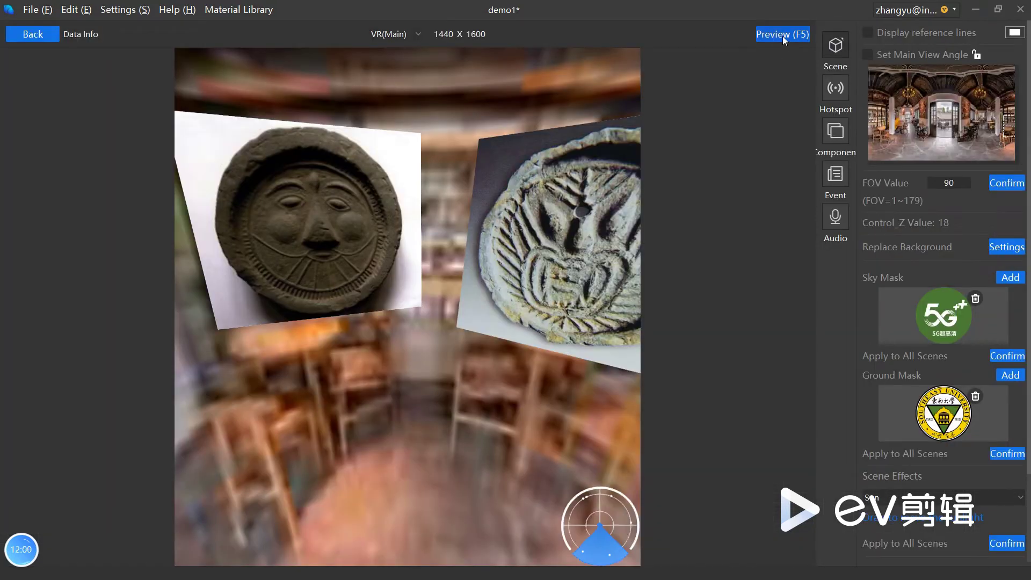
pyautogui.click(782, 34)
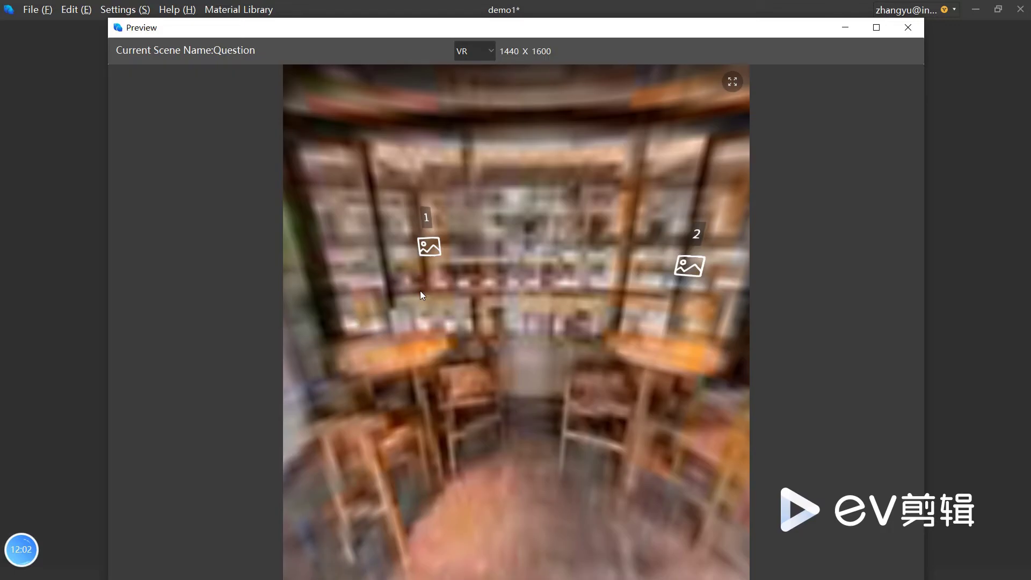
pyautogui.click(431, 244)
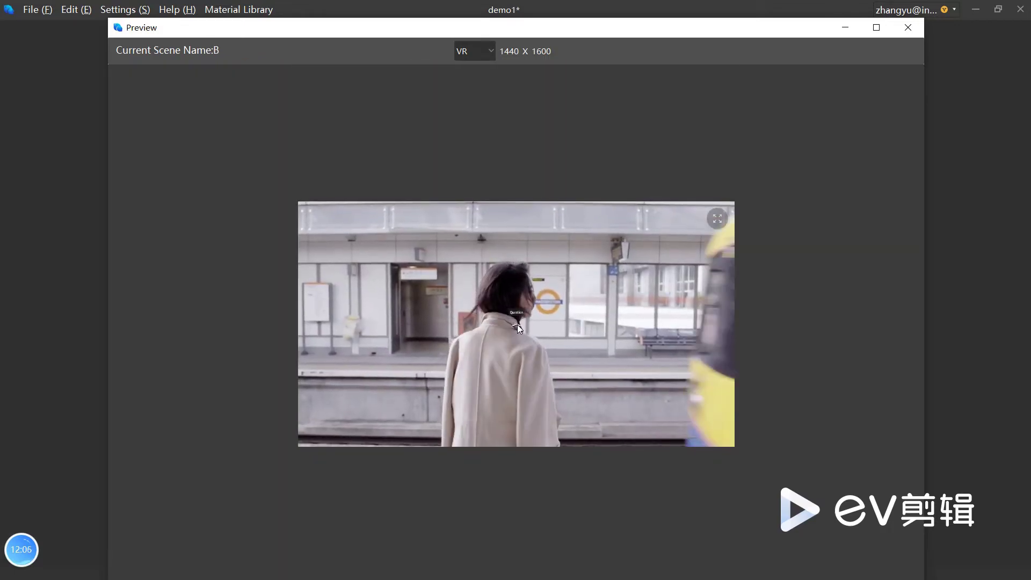
pyautogui.click(516, 324)
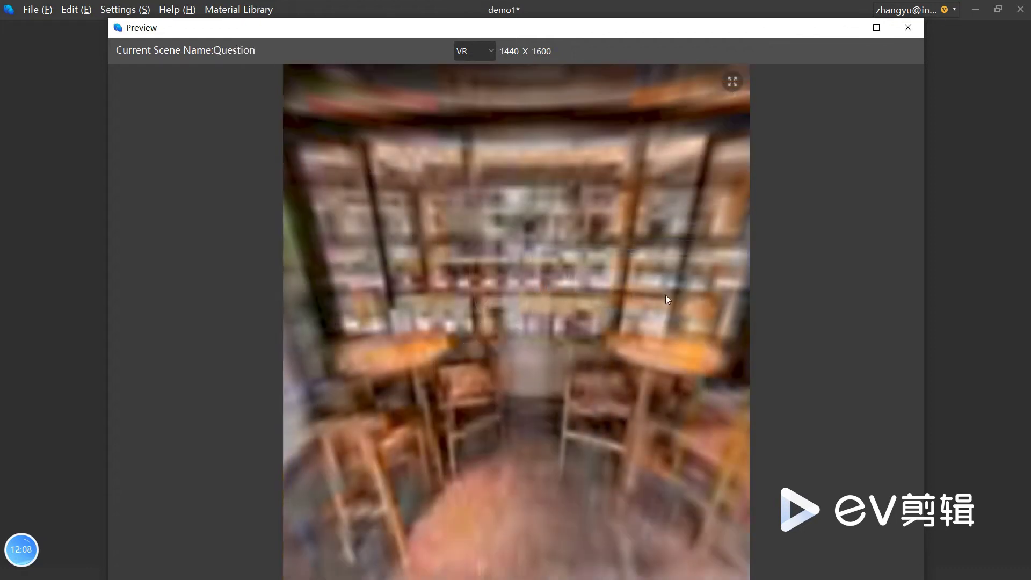
pyautogui.click(684, 272)
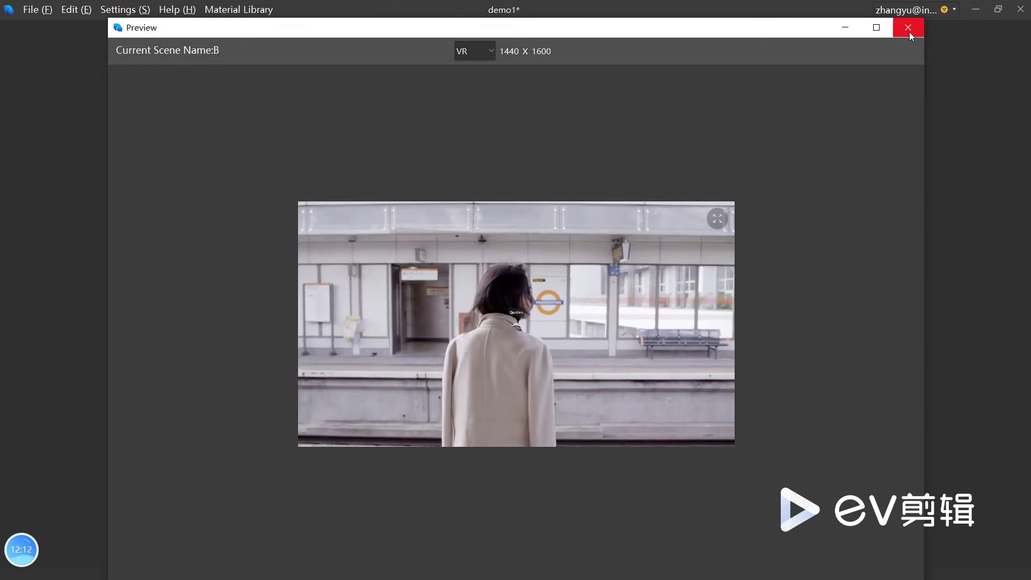
pyautogui.click(910, 31)
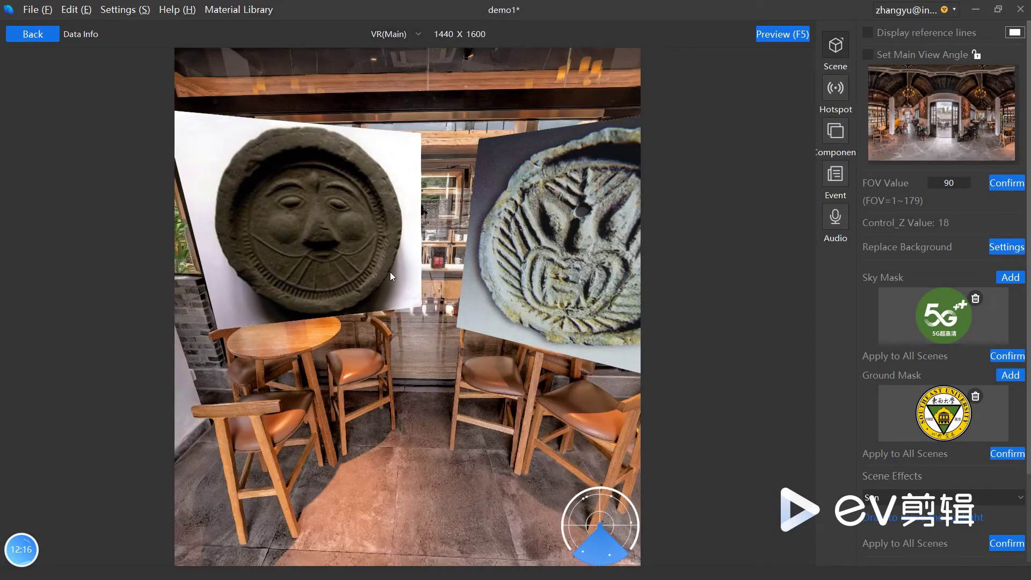
# - Look around the Question scene and examine the flow chart's links around scenes C and D
pyautogui.moveTo(312, 403); pyautogui.dragTo(433, 426)
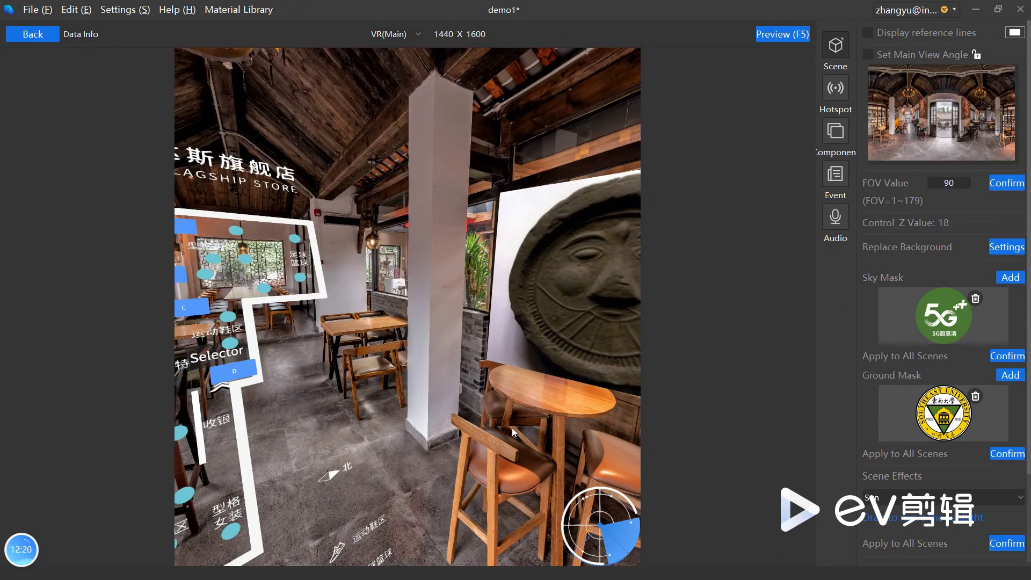
pyautogui.moveTo(513, 420); pyautogui.dragTo(371, 411)
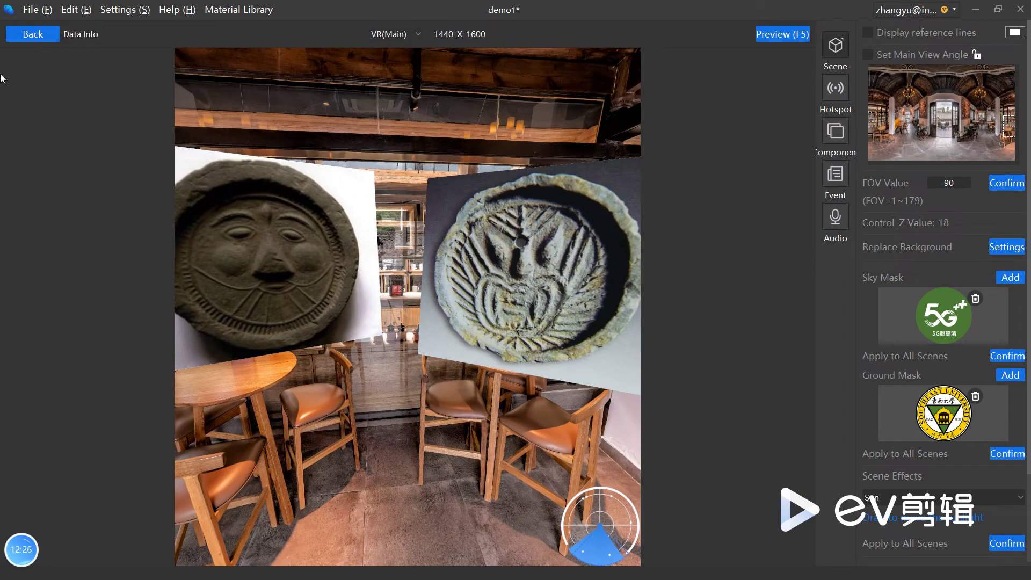
pyautogui.click(43, 40)
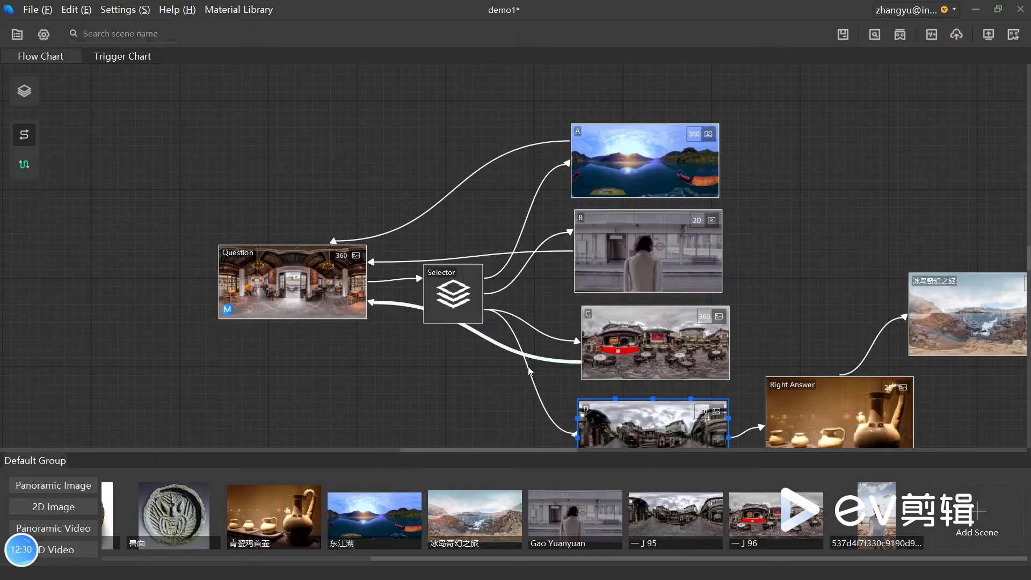
pyautogui.scroll(-1, 539, 376)
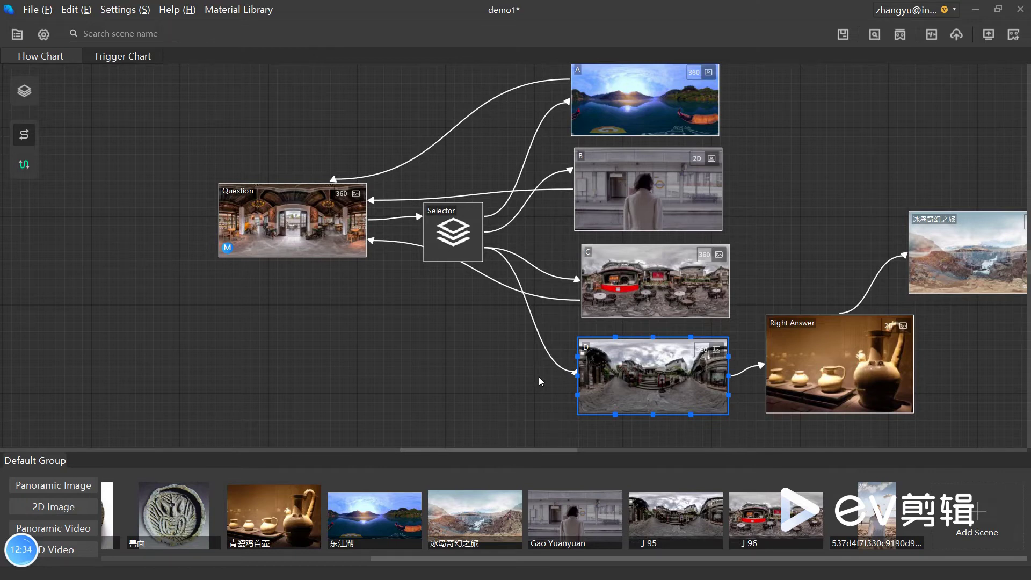
pyautogui.keyDown('ctrl'); pyautogui.click(634, 289); pyautogui.keyUp('ctrl')
pyautogui.click(625, 383)
# - Reopen the trigger between Question and scene B, set its type back to And, and name it AND
pyautogui.click(151, 59)
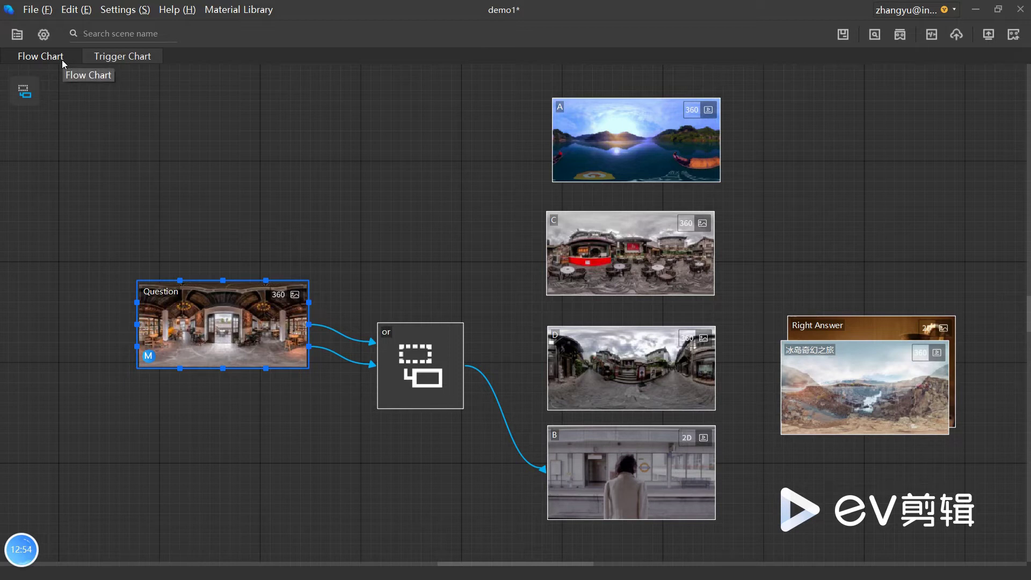
pyautogui.rightClick(435, 368)
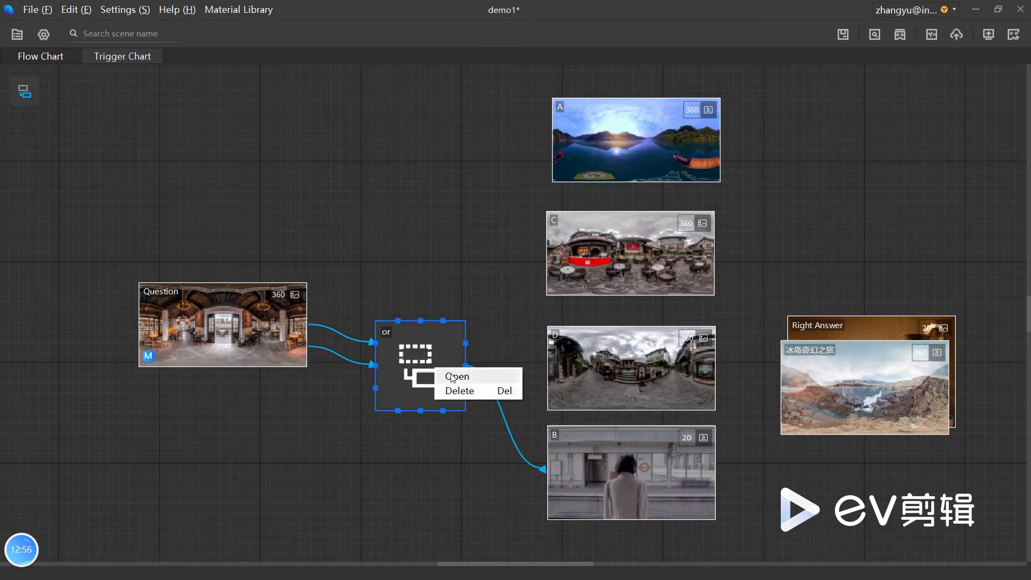
pyautogui.click(452, 377)
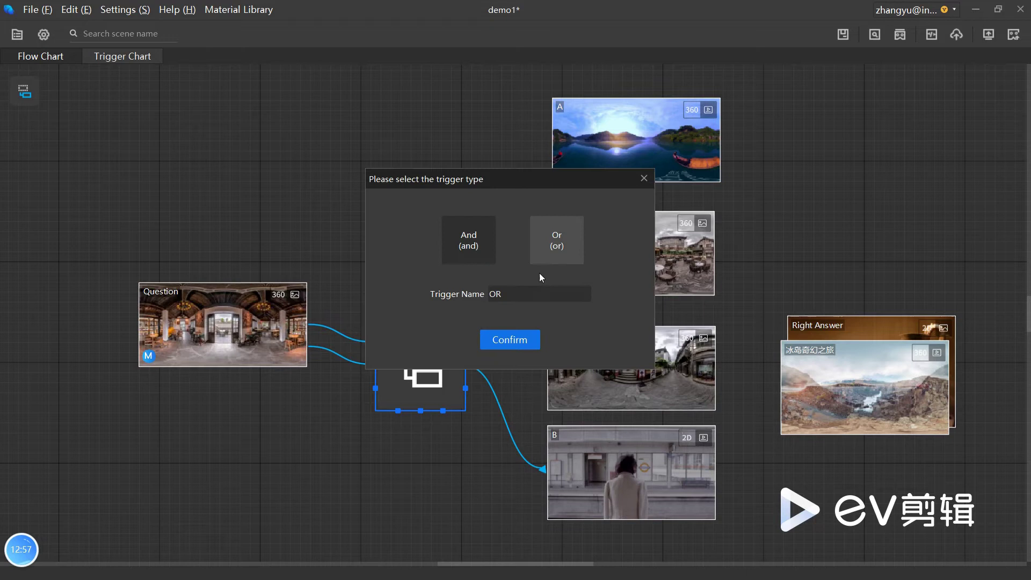
pyautogui.click(479, 250)
pyautogui.moveTo(510, 295); pyautogui.dragTo(489, 296)
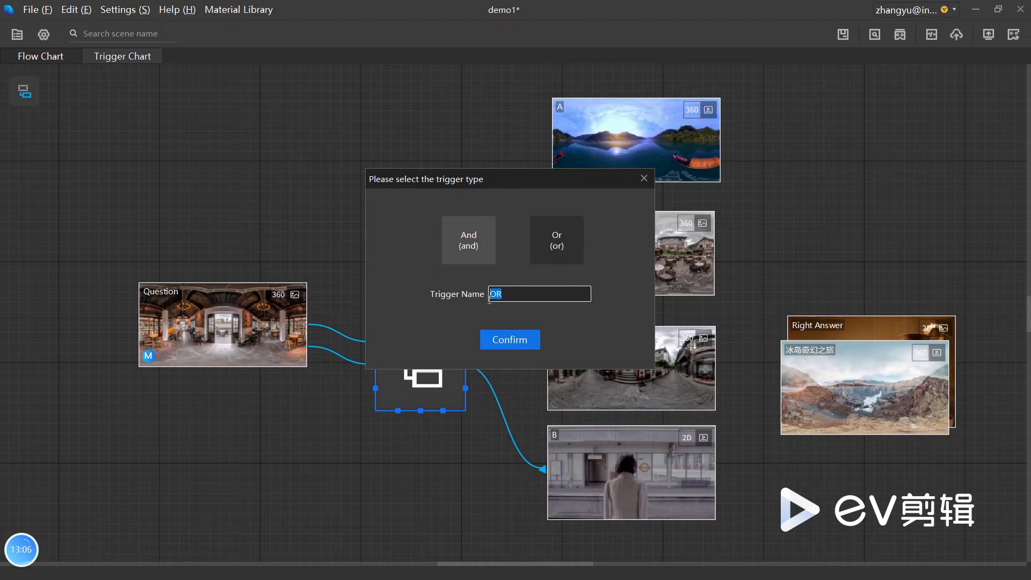
pyautogui.write('AND')
pyautogui.click(508, 339)
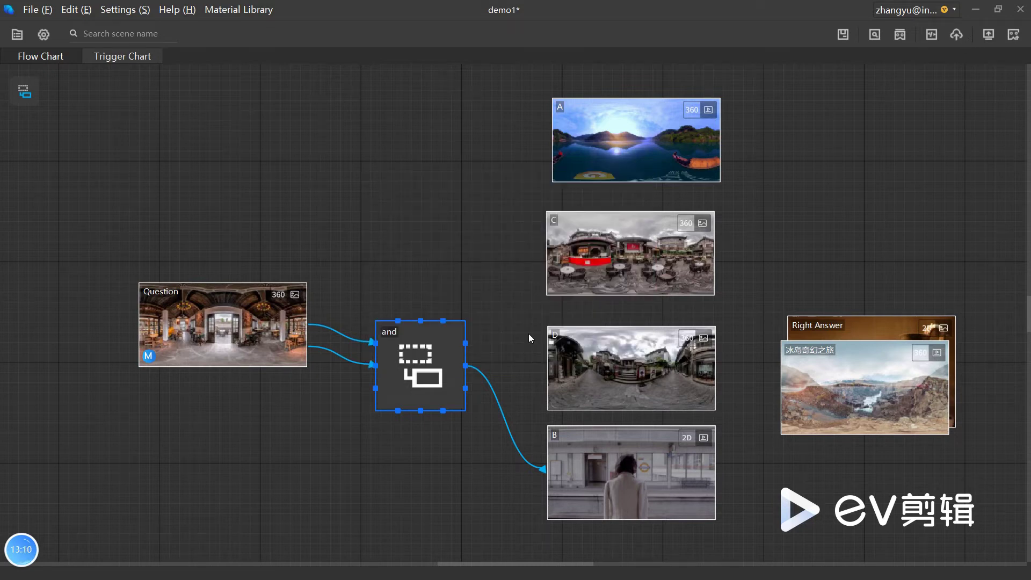
pyautogui.click(279, 326)
pyautogui.click(55, 57)
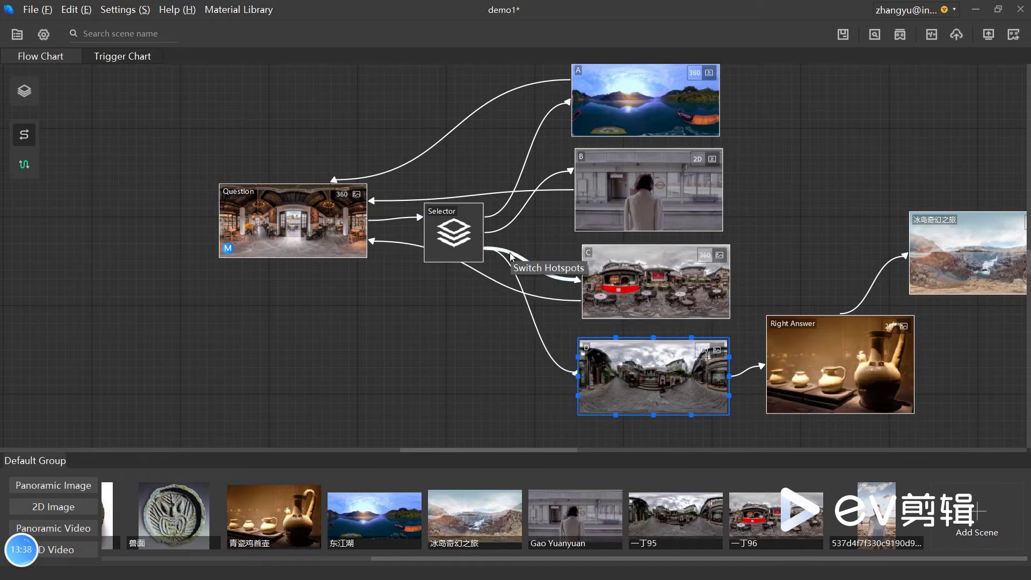
pyautogui.click(130, 60)
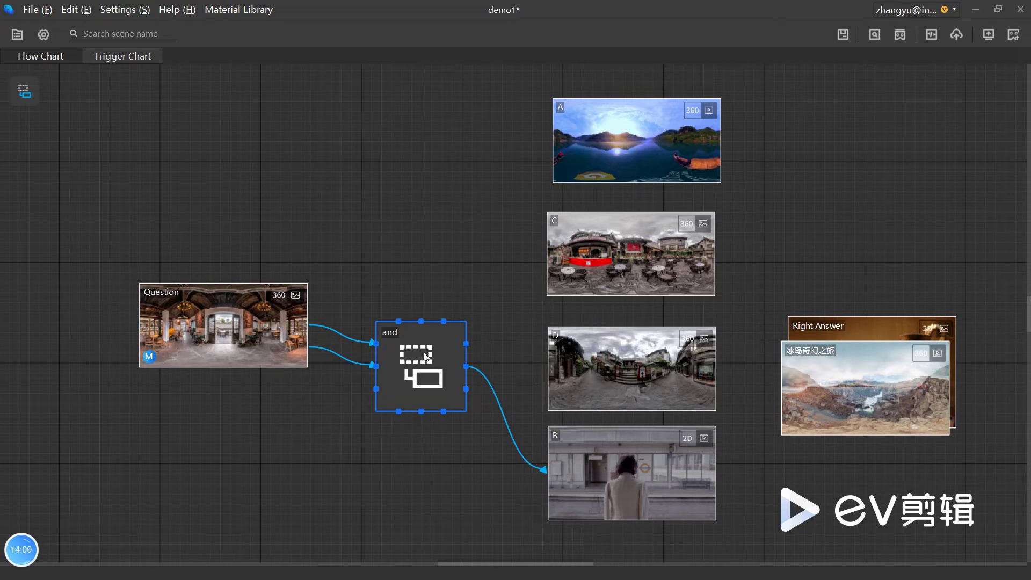
# - Add 微光（纯音乐）.mp3 from the MaterialLibrary Audio folder as the global audio in the project settings
pyautogui.click(44, 37)
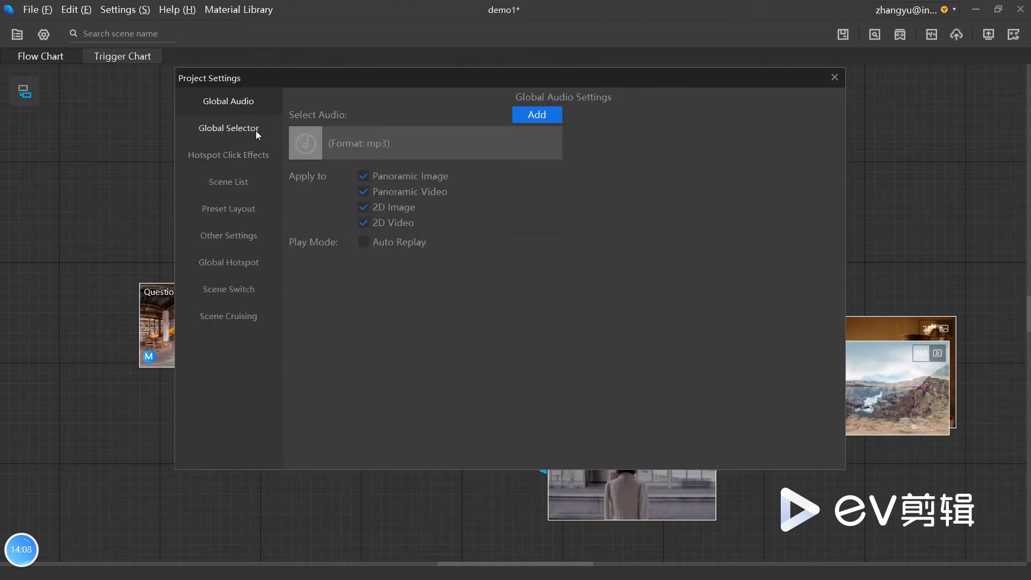
pyautogui.click(520, 116)
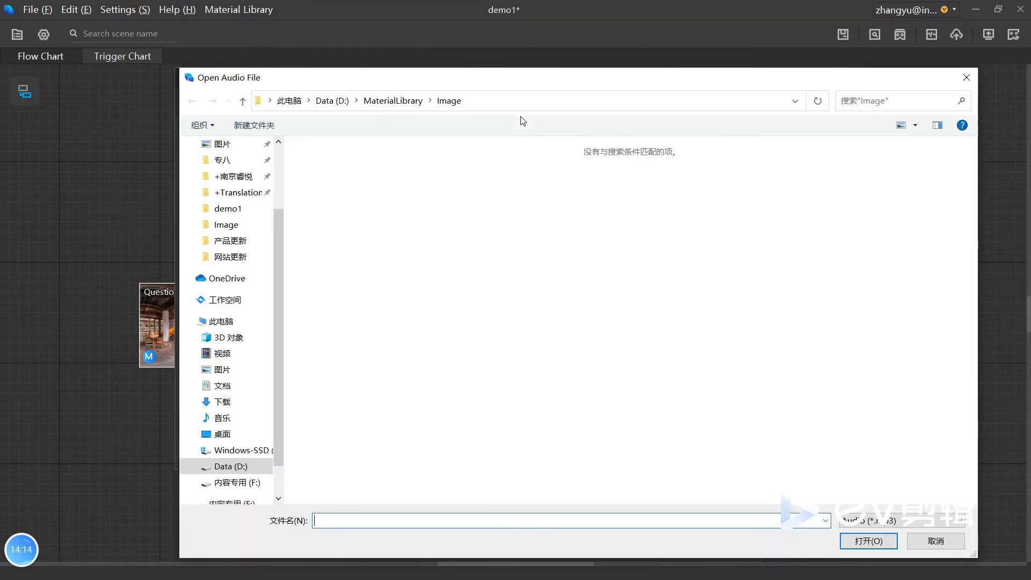
pyautogui.click(407, 105)
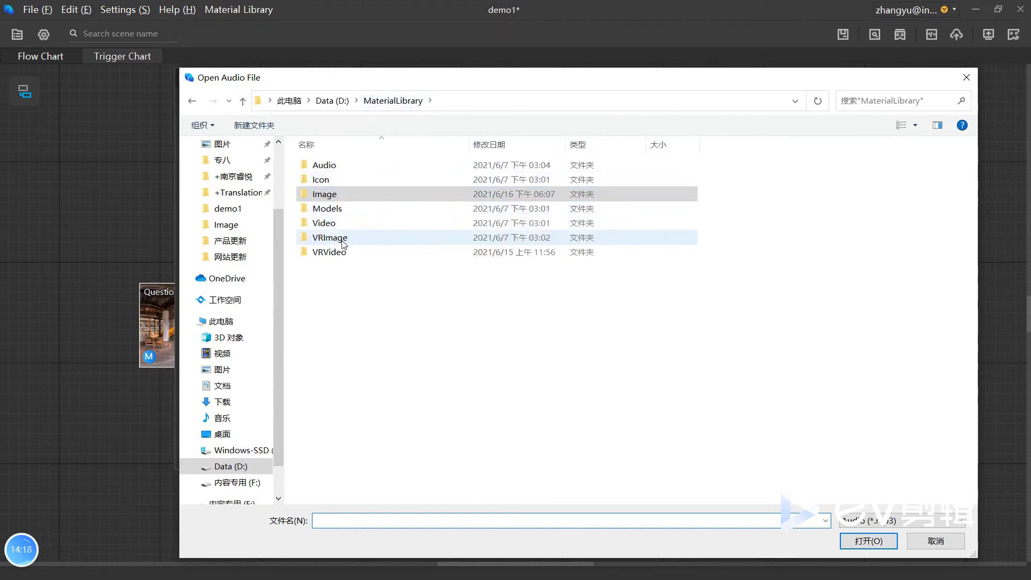
pyautogui.doubleClick(385, 165)
pyautogui.click(386, 166)
pyautogui.click(860, 545)
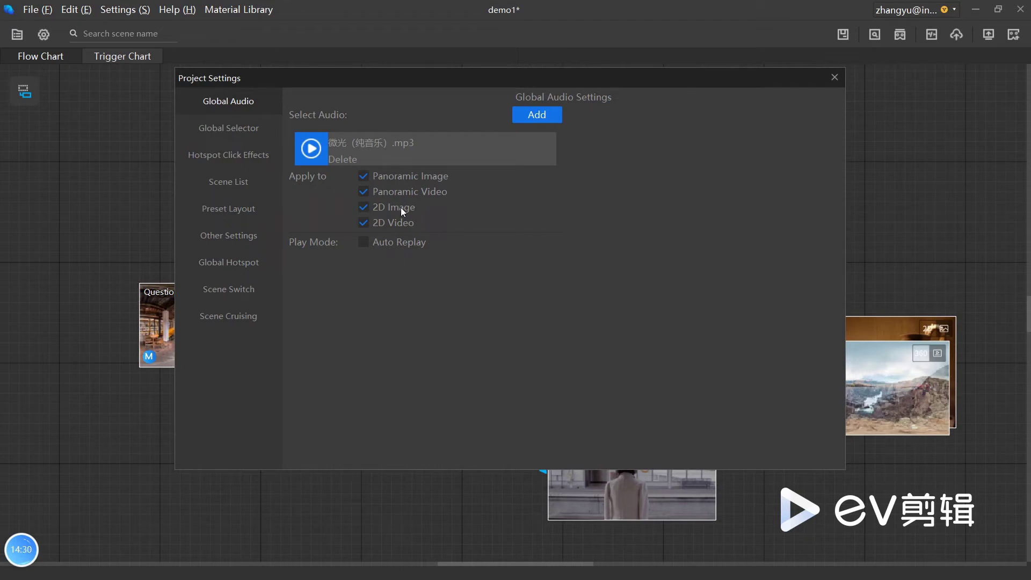
# - Enable Auto Replay for the global audio and close the project settings
pyautogui.click(389, 244)
pyautogui.click(834, 77)
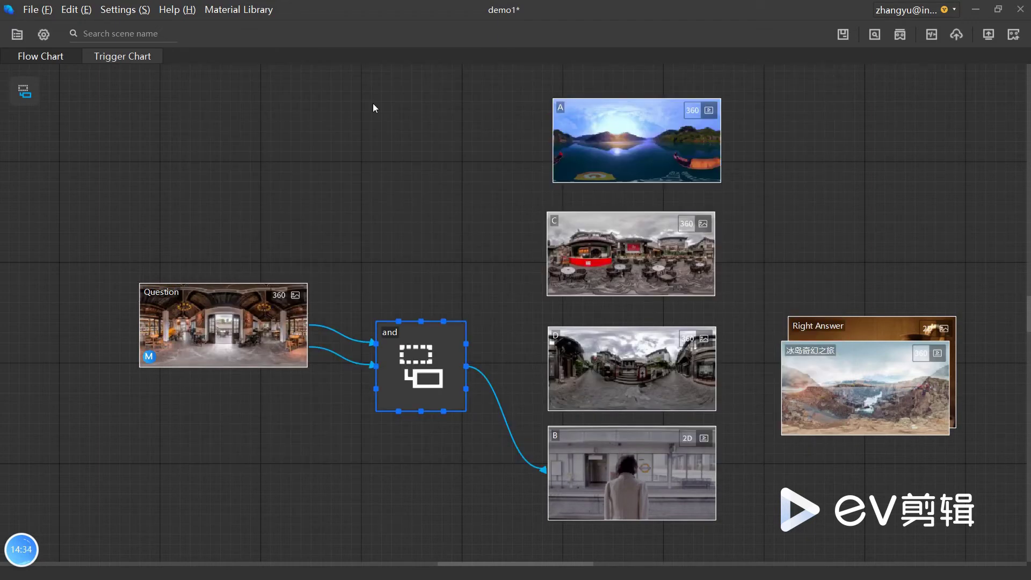
# - Preview the Question scene, look around it, open scene C through the Selector map, and return to Question
pyautogui.click(875, 38)
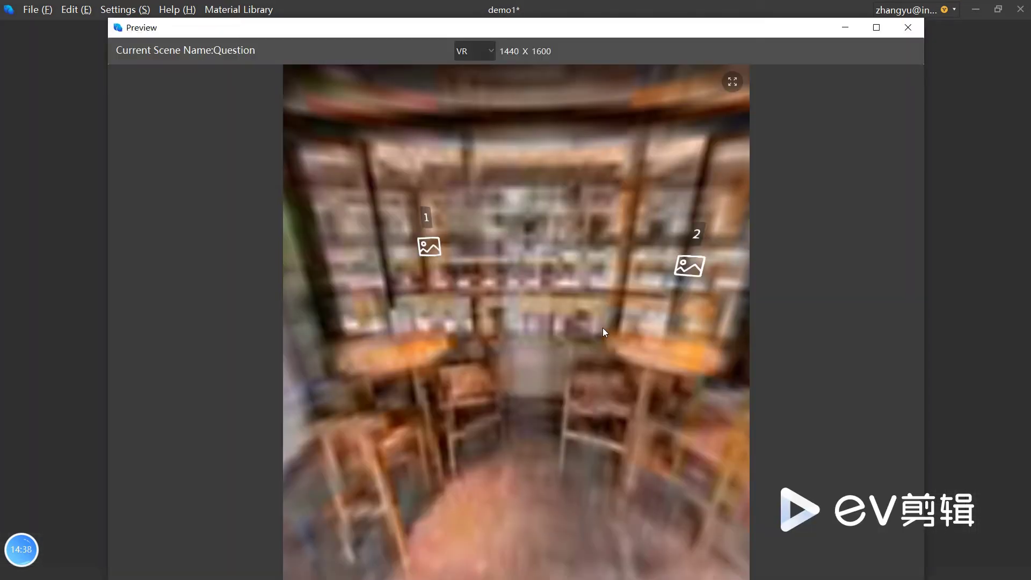
pyautogui.moveTo(552, 400); pyautogui.dragTo(816, 418)
pyautogui.moveTo(556, 425); pyautogui.dragTo(685, 454)
pyautogui.moveTo(601, 408); pyautogui.dragTo(426, 359)
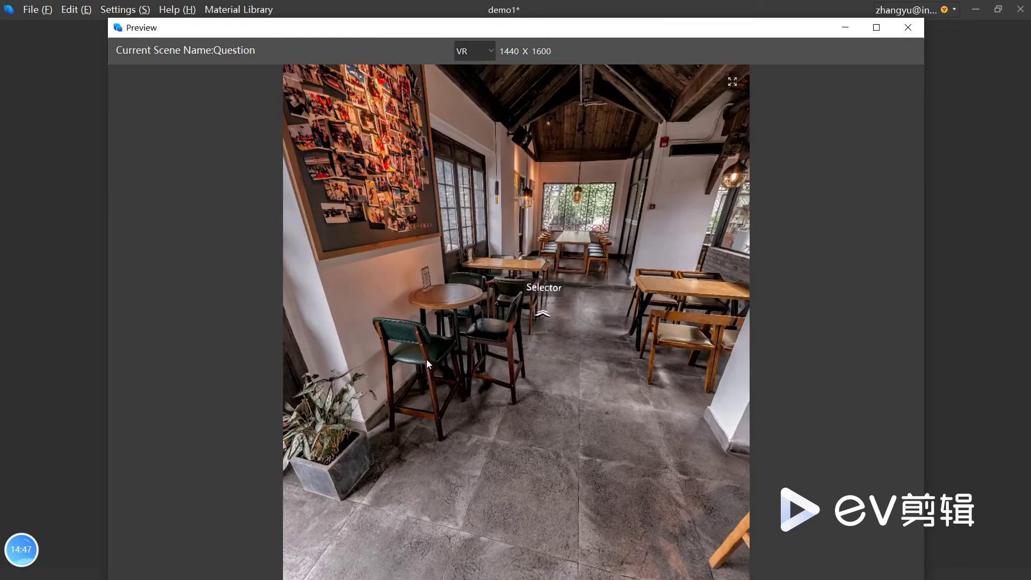
pyautogui.click(542, 313)
pyautogui.click(529, 242)
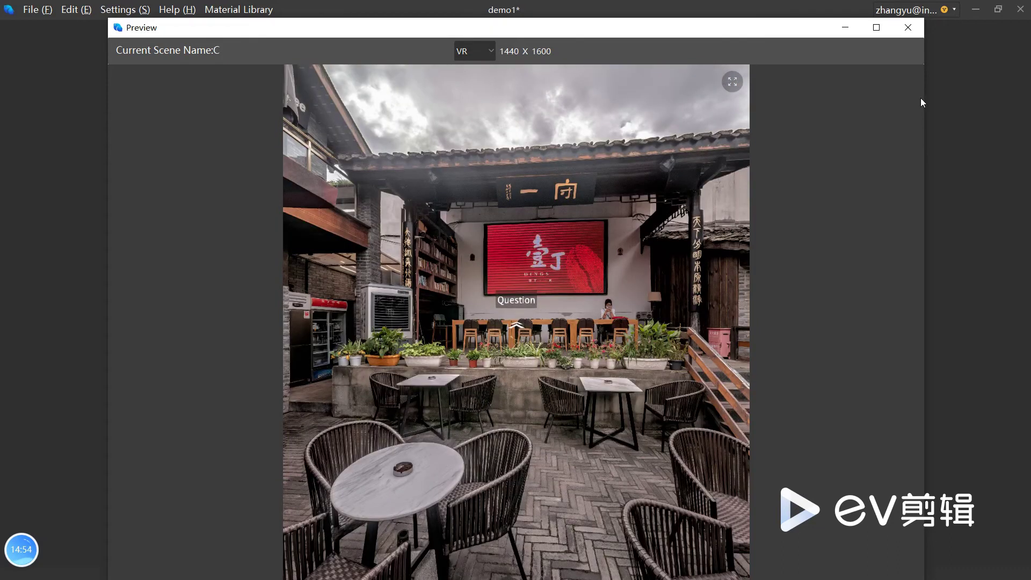
pyautogui.click(517, 325)
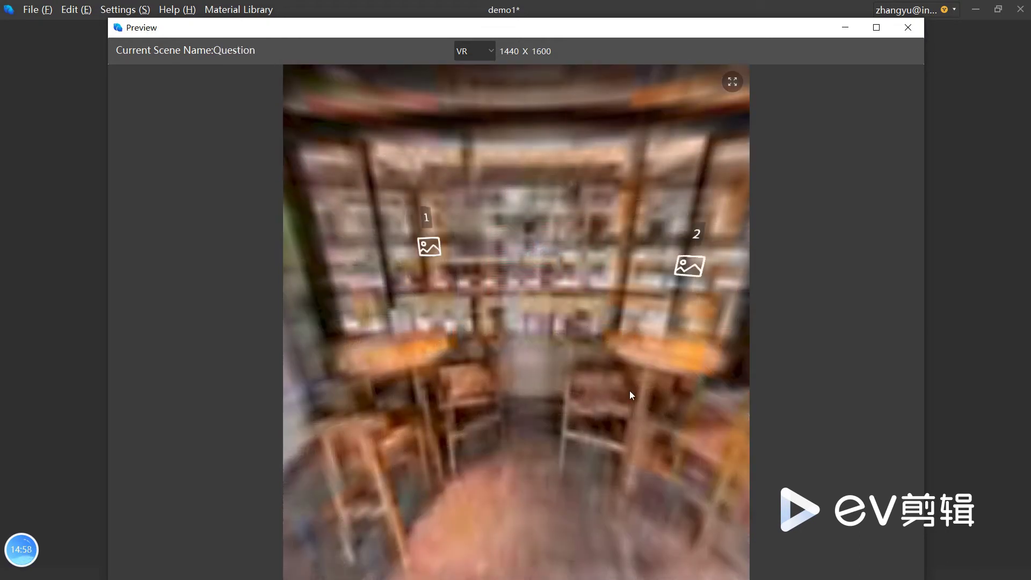
# - Open scene D through the Selector map in the preview, follow its hotspot to Right Answer, and close the preview
pyautogui.moveTo(485, 397); pyautogui.dragTo(663, 400)
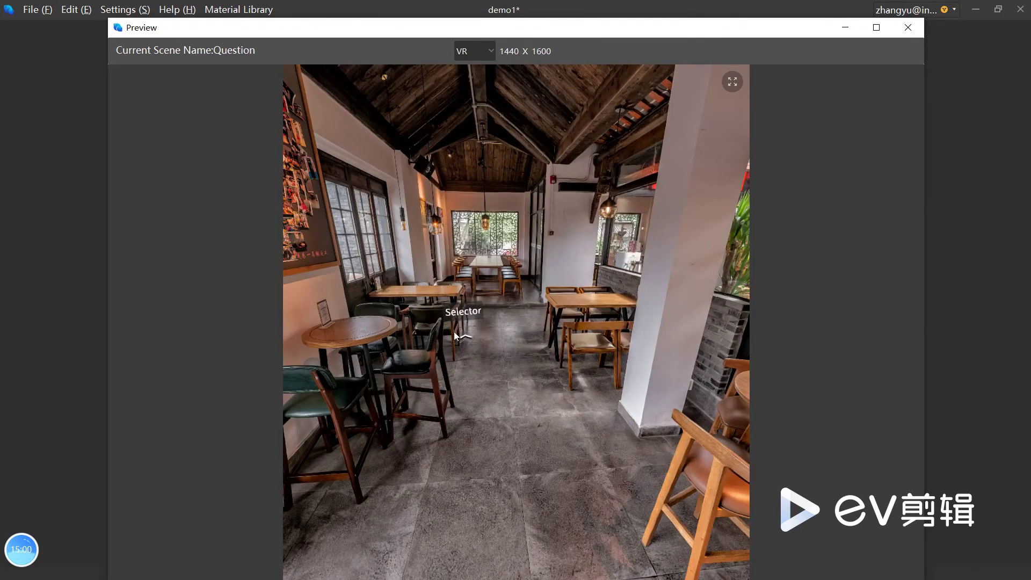
pyautogui.click(463, 336)
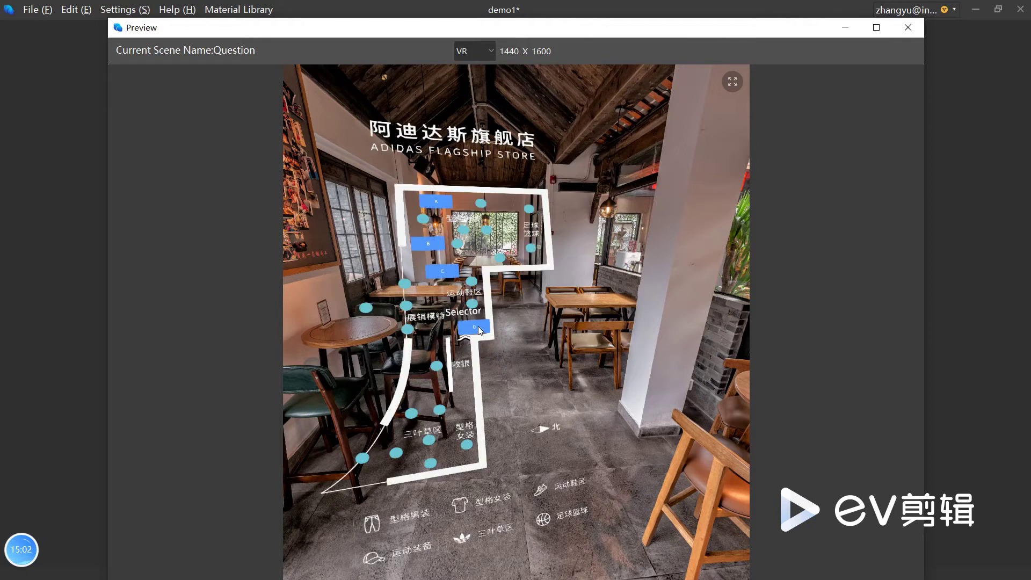
pyautogui.click(478, 326)
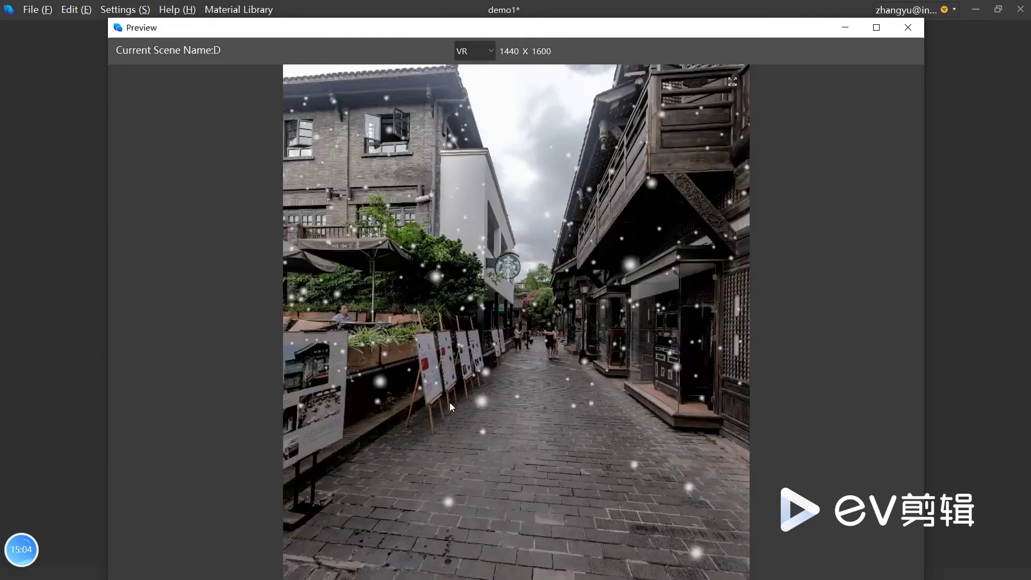
pyautogui.moveTo(449, 402); pyautogui.dragTo(653, 388)
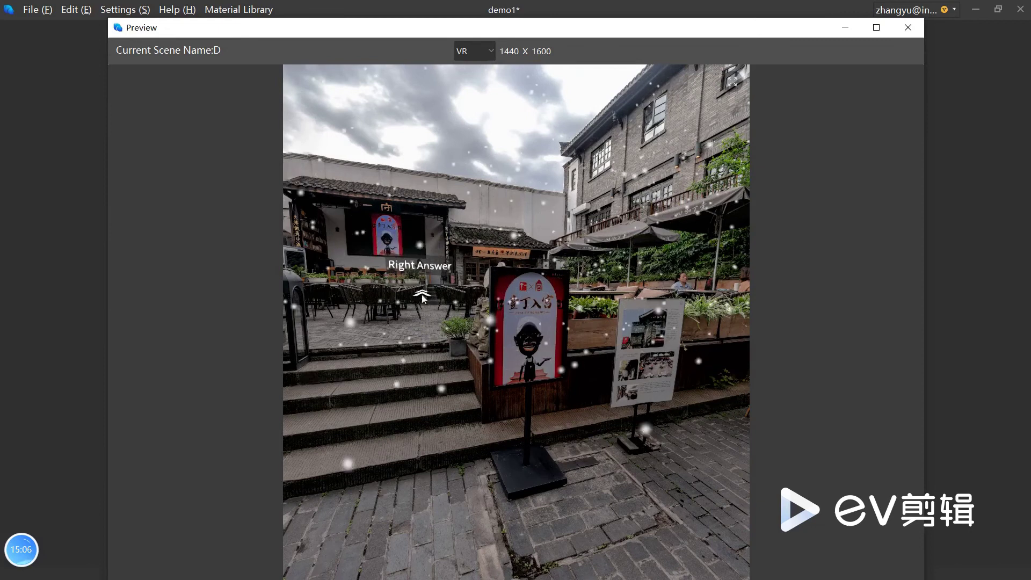
pyautogui.click(422, 295)
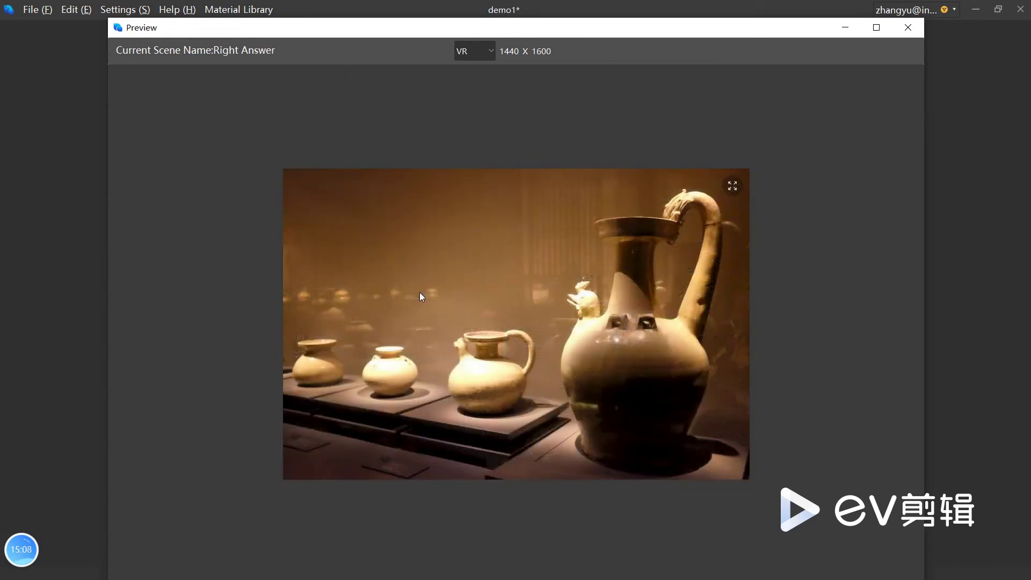
pyautogui.click(906, 30)
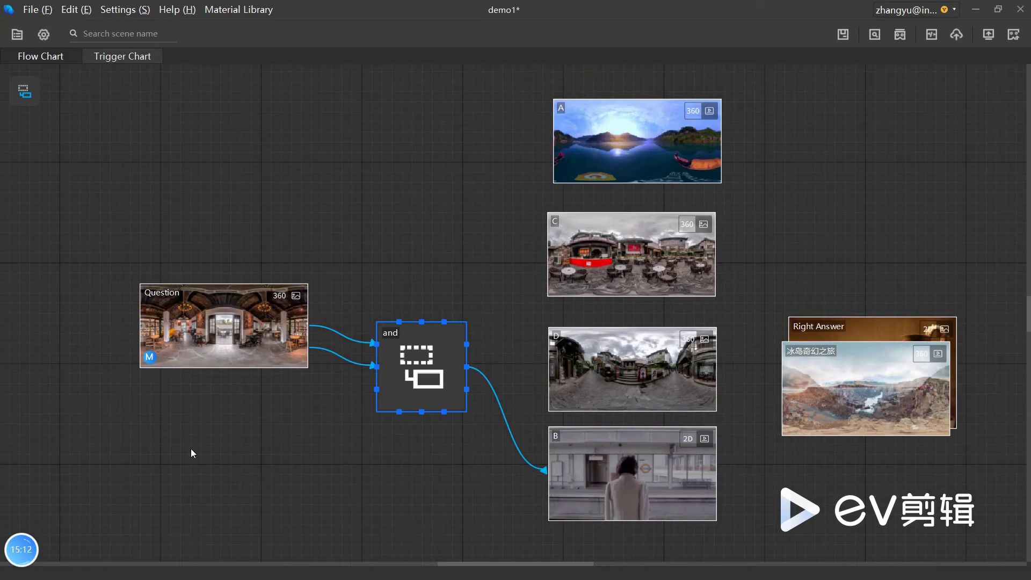
# - Enable the global selector in the project settings, try its Expand by Default option, and open the selector for editing
pyautogui.click(44, 34)
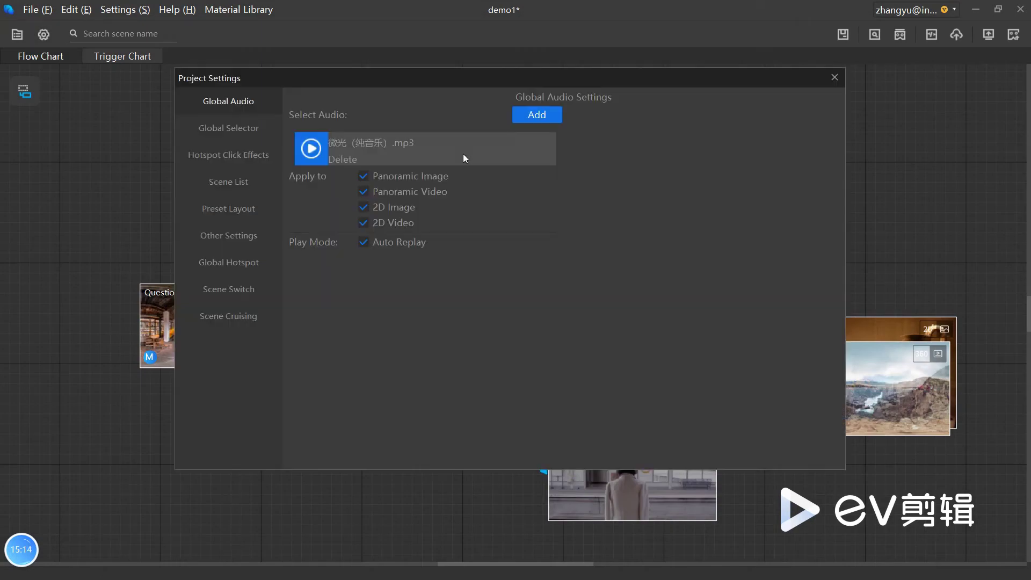
pyautogui.click(234, 125)
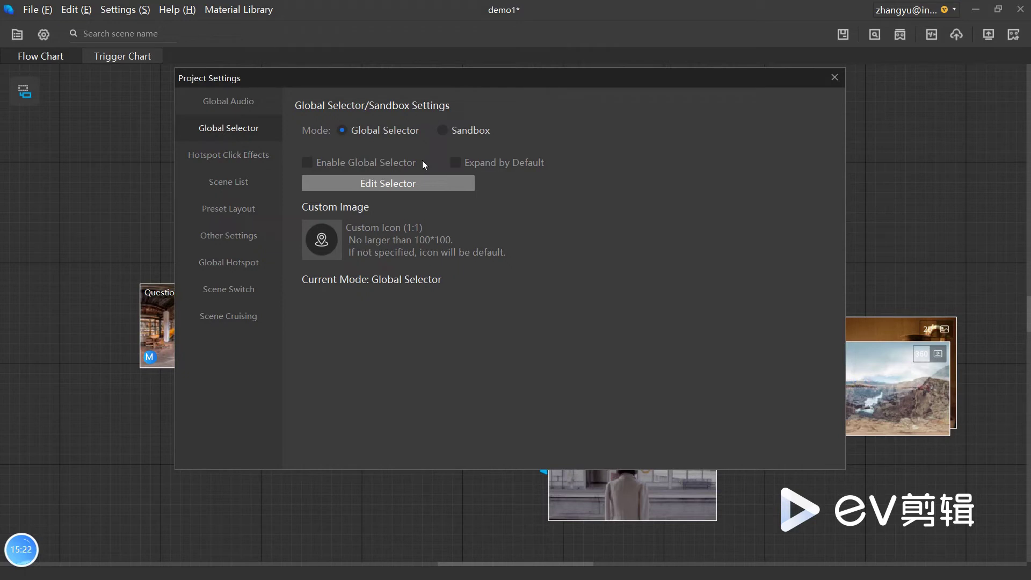
pyautogui.click(398, 163)
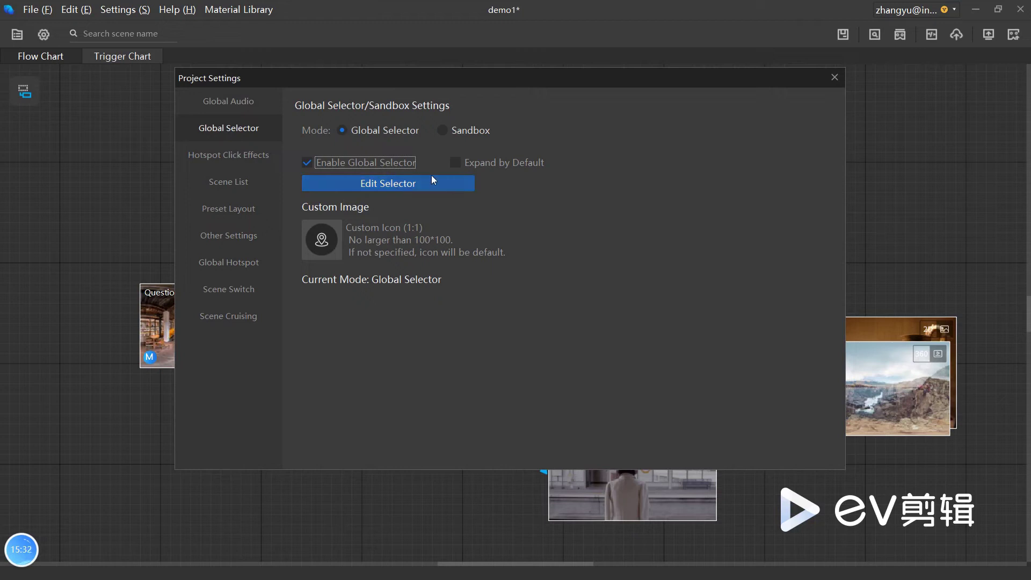
pyautogui.click(456, 162)
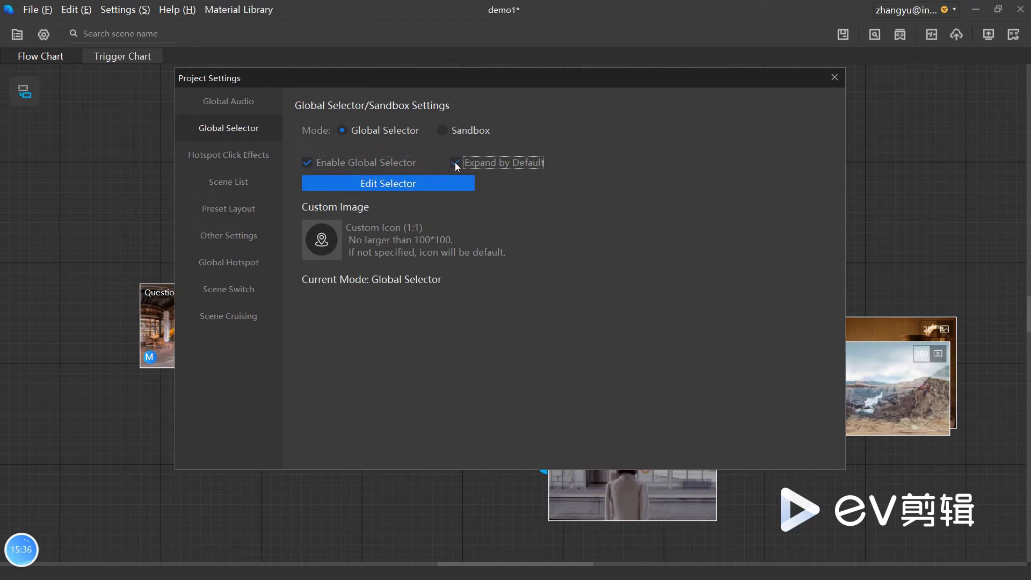
pyautogui.click(456, 163)
pyautogui.click(393, 186)
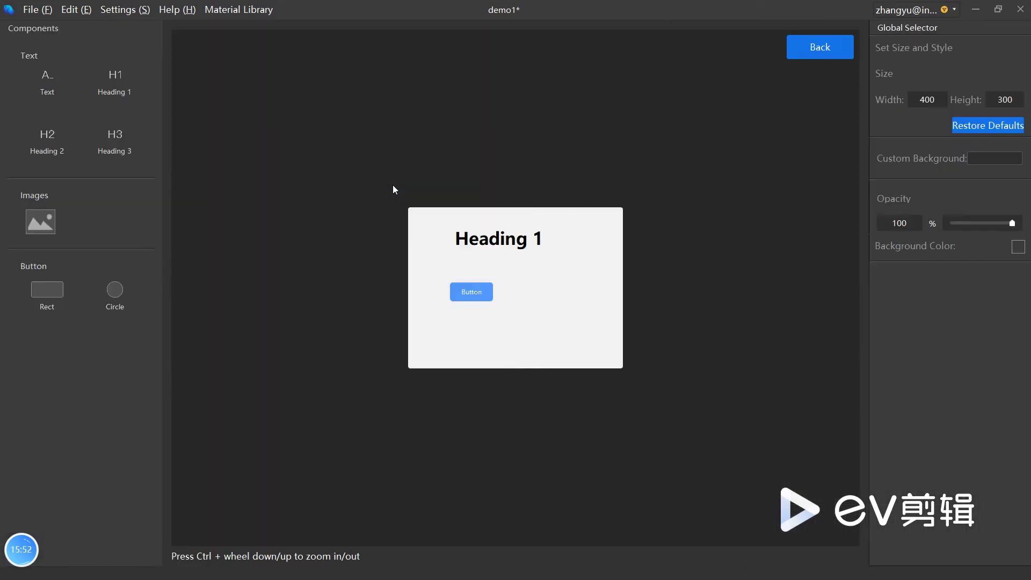
# - Replace the global selector's heading text with MAP
pyautogui.click(497, 243)
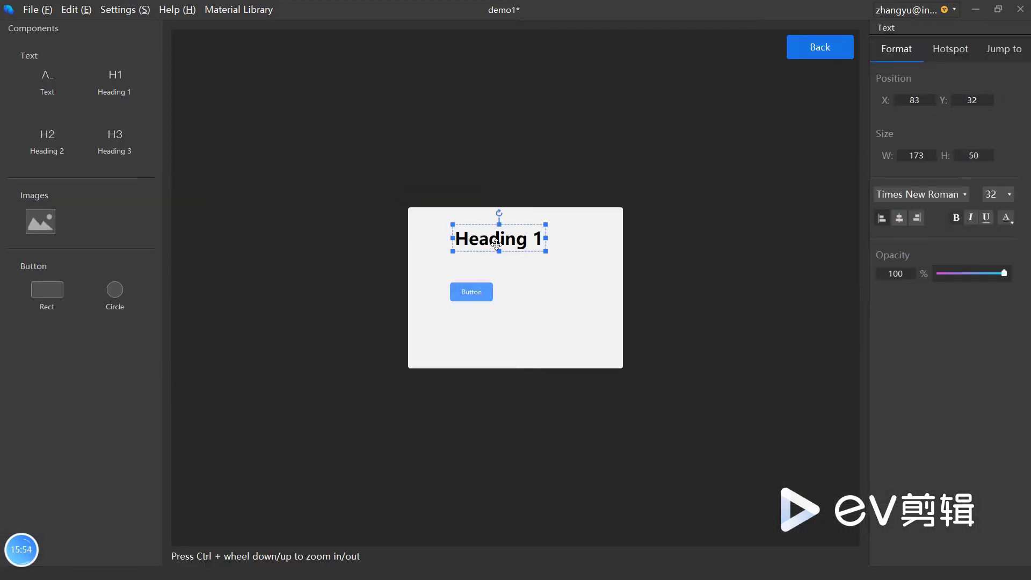
pyautogui.doubleClick(496, 243)
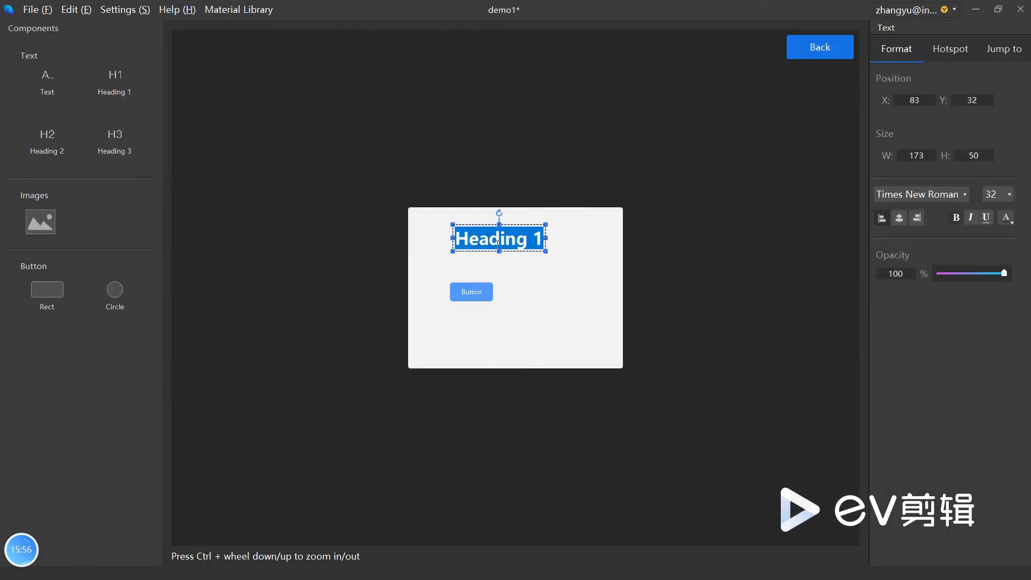
pyautogui.write('MA')
pyautogui.press('BackSpace')
pyautogui.write('AP')
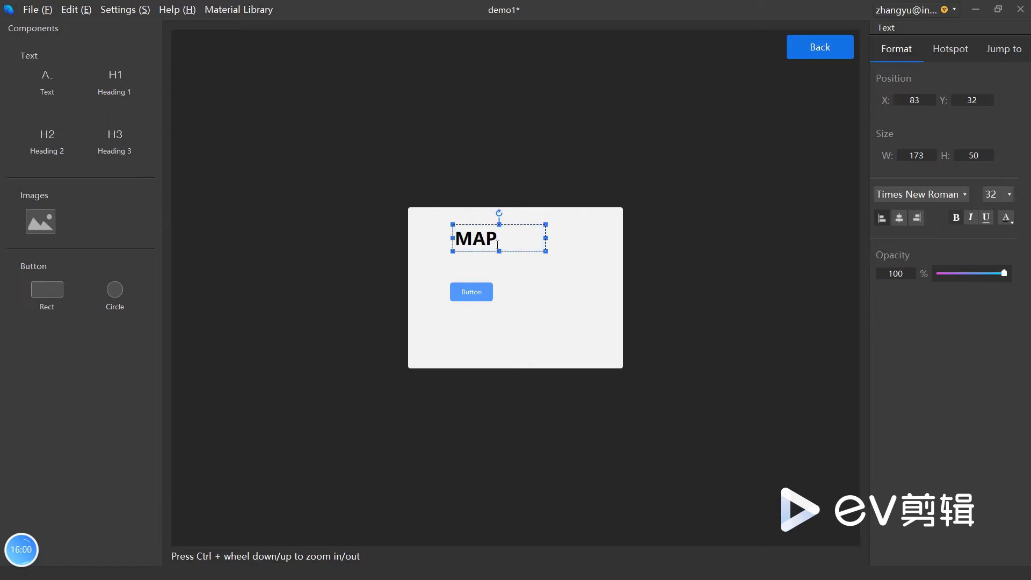
# - Set 地图.png from the MaterialLibrary Image folder as the global selector's custom background
pyautogui.click(571, 287)
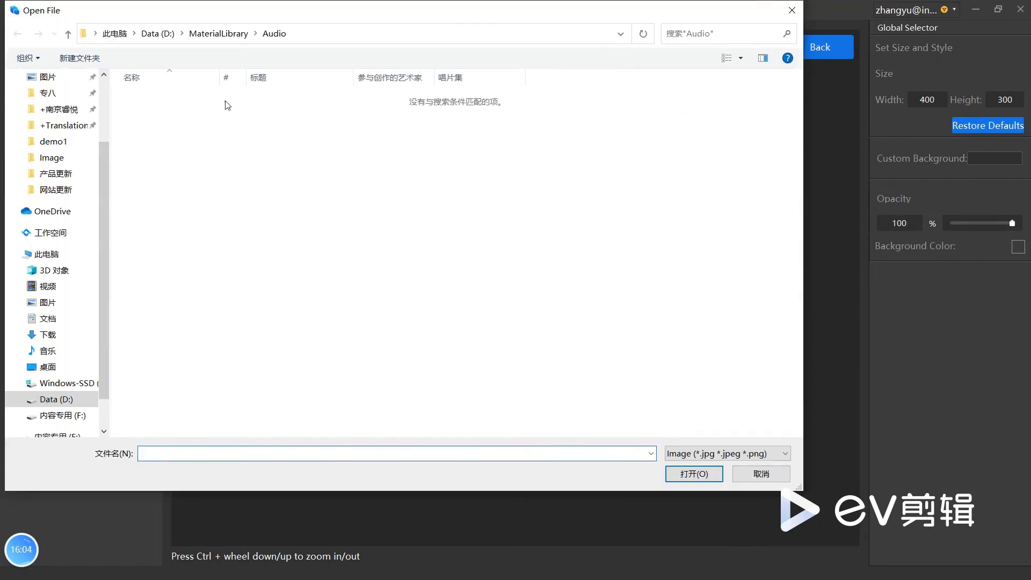
pyautogui.click(221, 37)
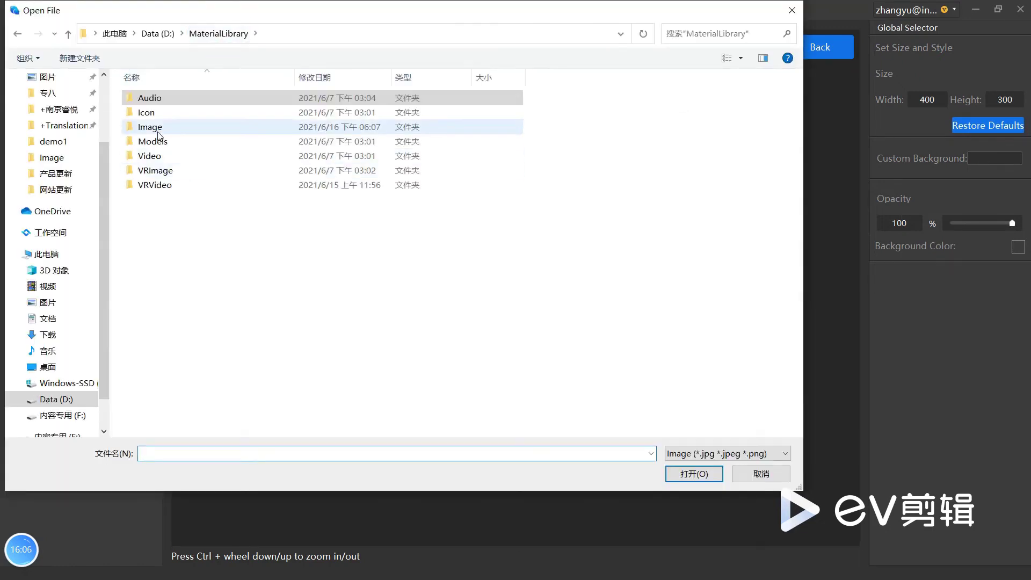
pyautogui.doubleClick(146, 132)
pyautogui.click(537, 115)
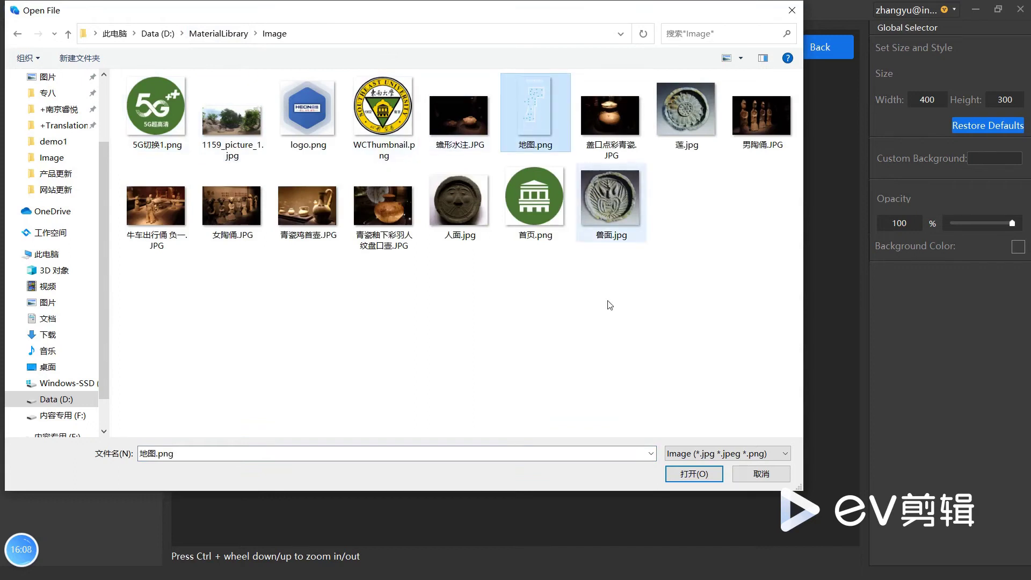
pyautogui.click(692, 477)
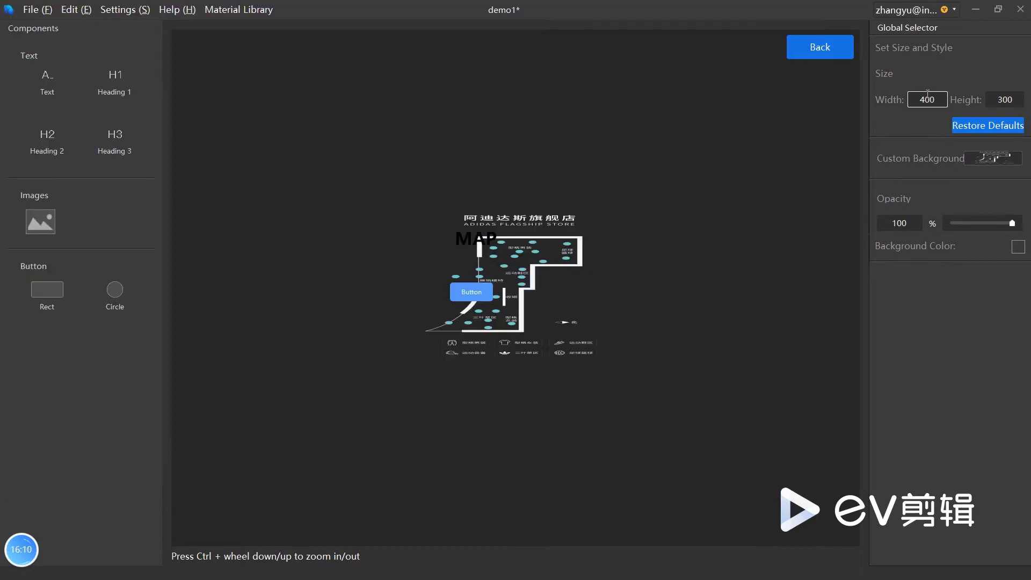
# - Set the global selector's width to 800 and height to 1200
pyautogui.moveTo(925, 99); pyautogui.dragTo(918, 99)
pyautogui.write('8')
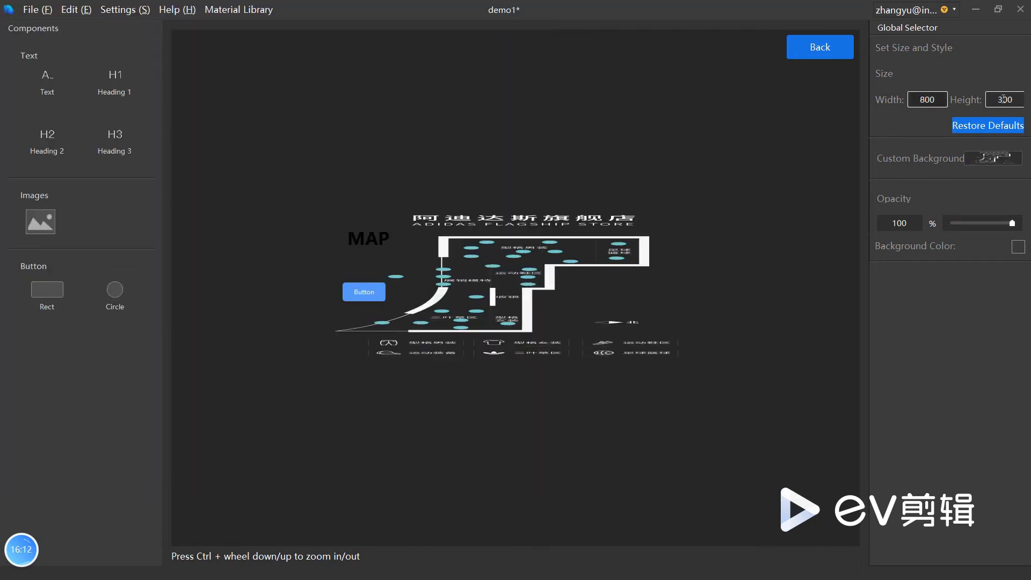
pyautogui.moveTo(1003, 100); pyautogui.dragTo(997, 100)
pyautogui.write('12')
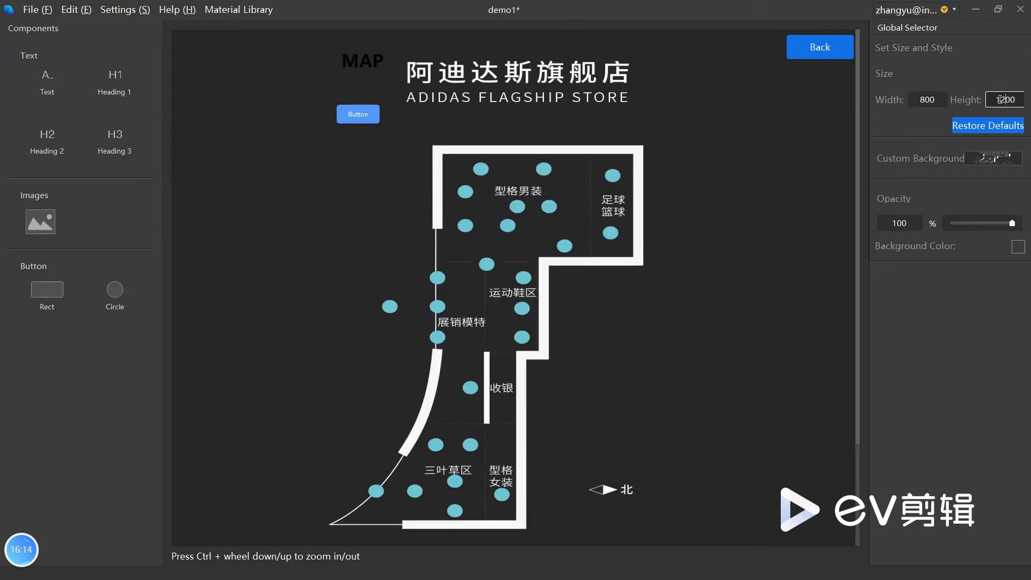
# - Delete the MAP heading from the global selector
pyautogui.click(371, 60)
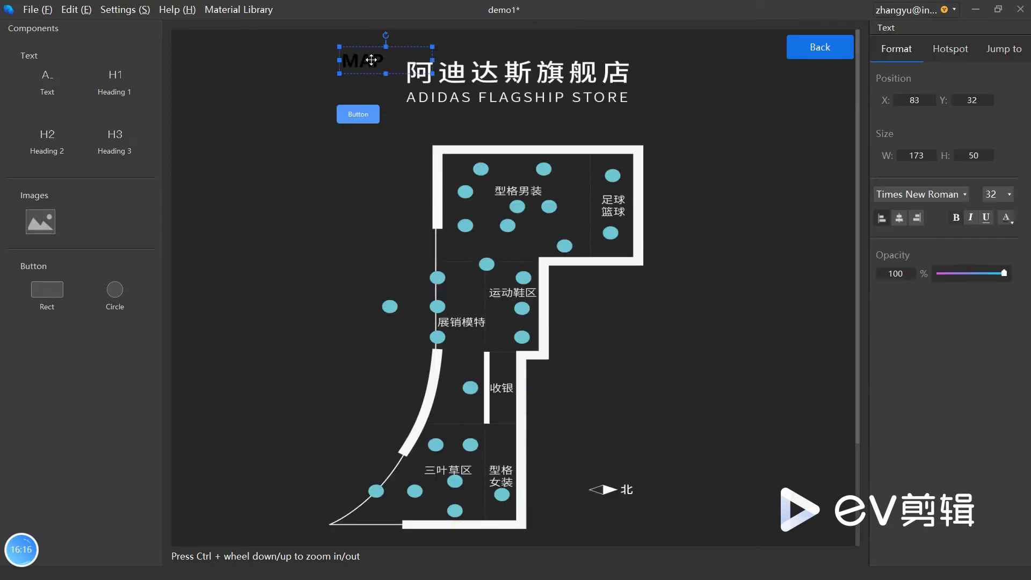
pyautogui.moveTo(371, 60); pyautogui.dragTo(522, 100)
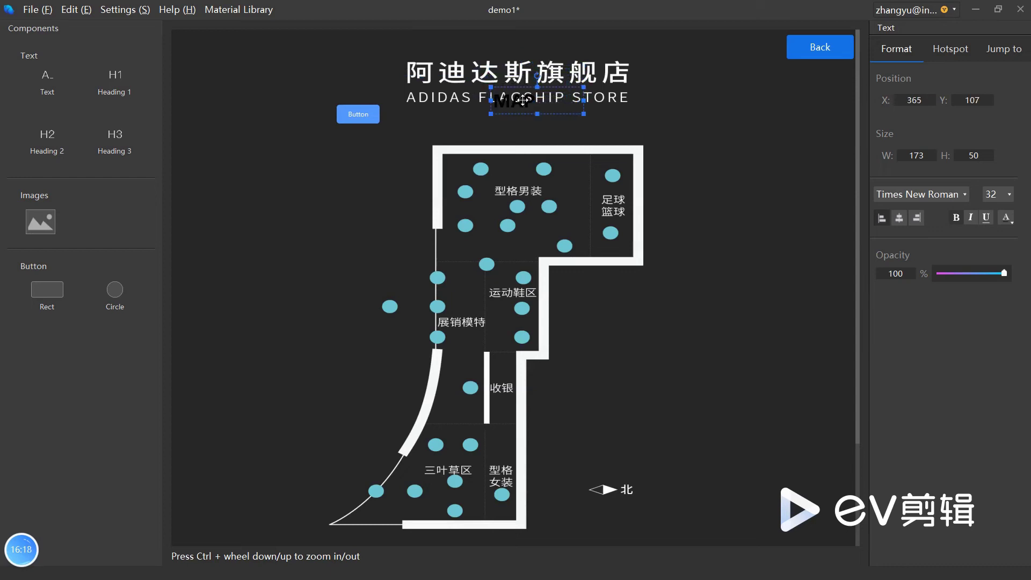
pyautogui.press('Delete')
# - Move the existing button into the map's upper area at about X 308, Y 241, and add three rectangular buttons farther down the map
pyautogui.moveTo(358, 109); pyautogui.dragTo(483, 161)
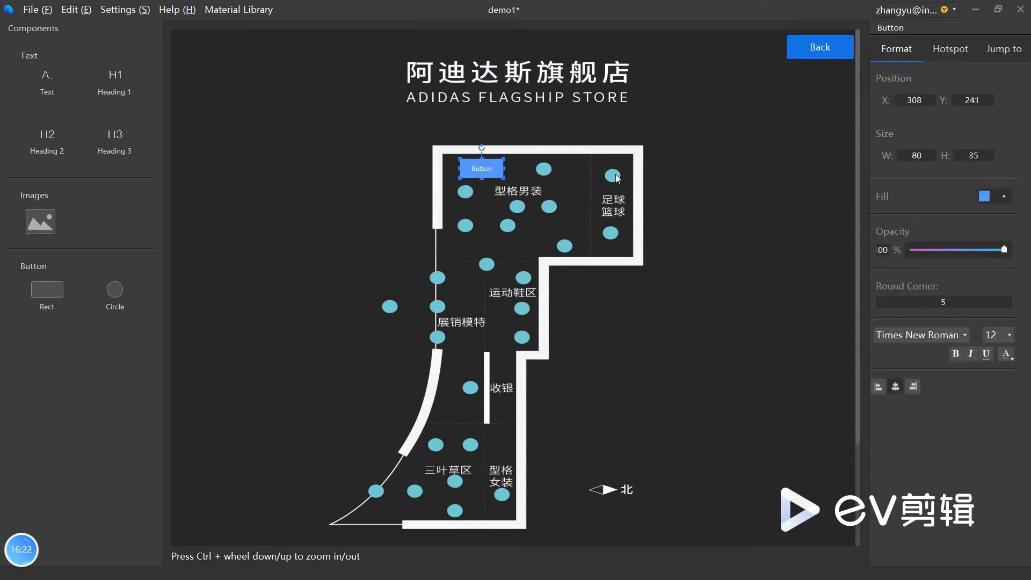
pyautogui.moveTo(435, 202); pyautogui.dragTo(444, 215)
pyautogui.moveTo(60, 286); pyautogui.dragTo(476, 262)
pyautogui.moveTo(62, 291); pyautogui.dragTo(456, 389)
# - Set scene A as the jump target of the topmost button on the map
pyautogui.click(484, 168)
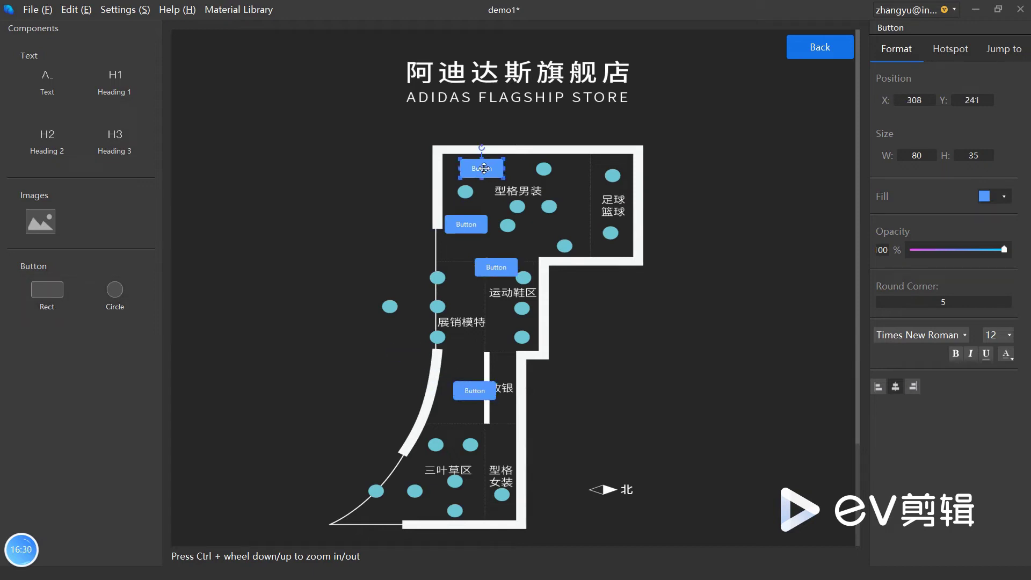
pyautogui.click(1000, 63)
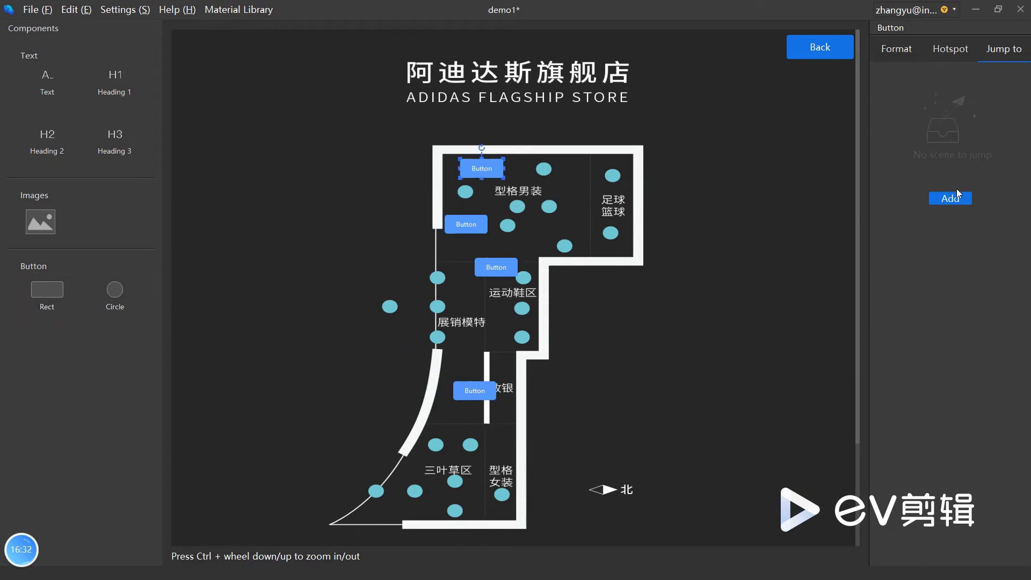
pyautogui.click(958, 201)
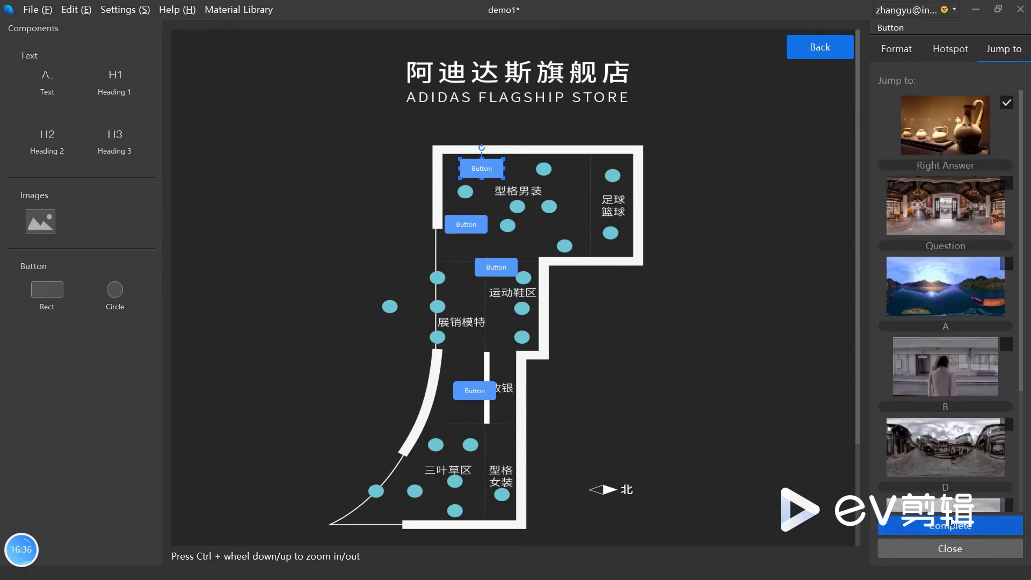
pyautogui.click(1008, 265)
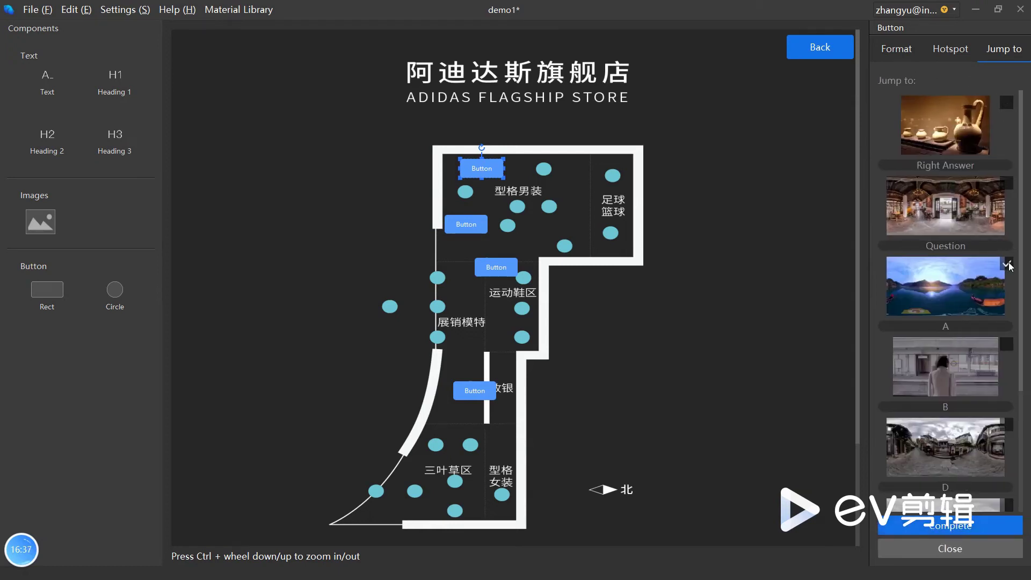
pyautogui.click(961, 527)
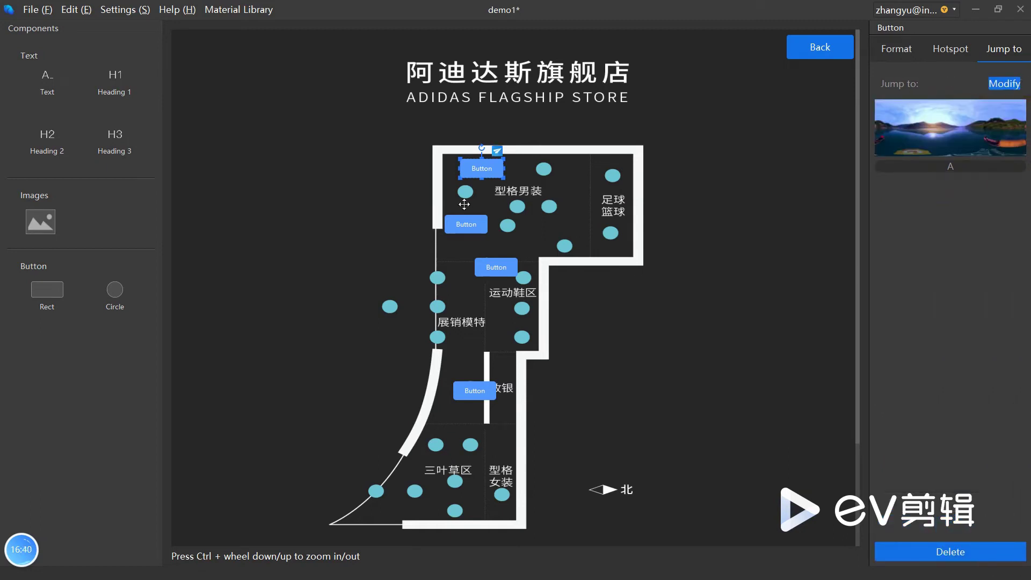
# - Set scene B as the jump target of the second button from the top of the map
pyautogui.click(473, 219)
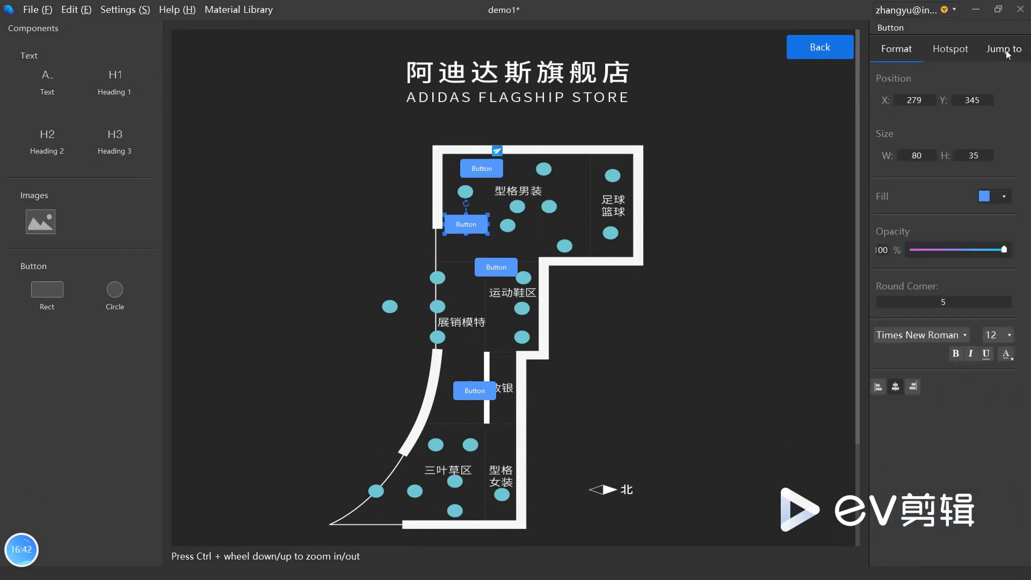
pyautogui.click(1006, 52)
pyautogui.click(961, 199)
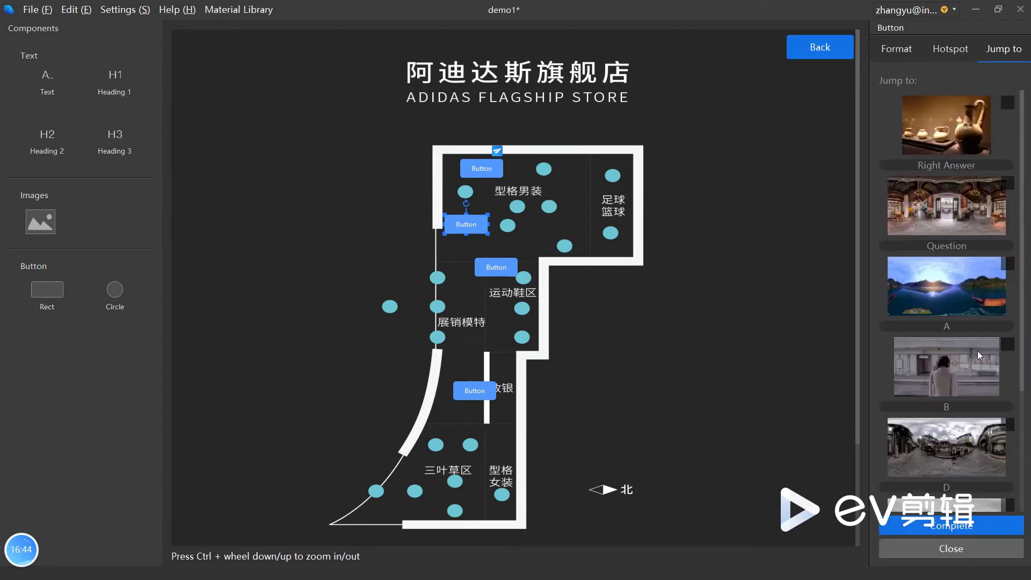
pyautogui.click(1007, 344)
pyautogui.click(966, 525)
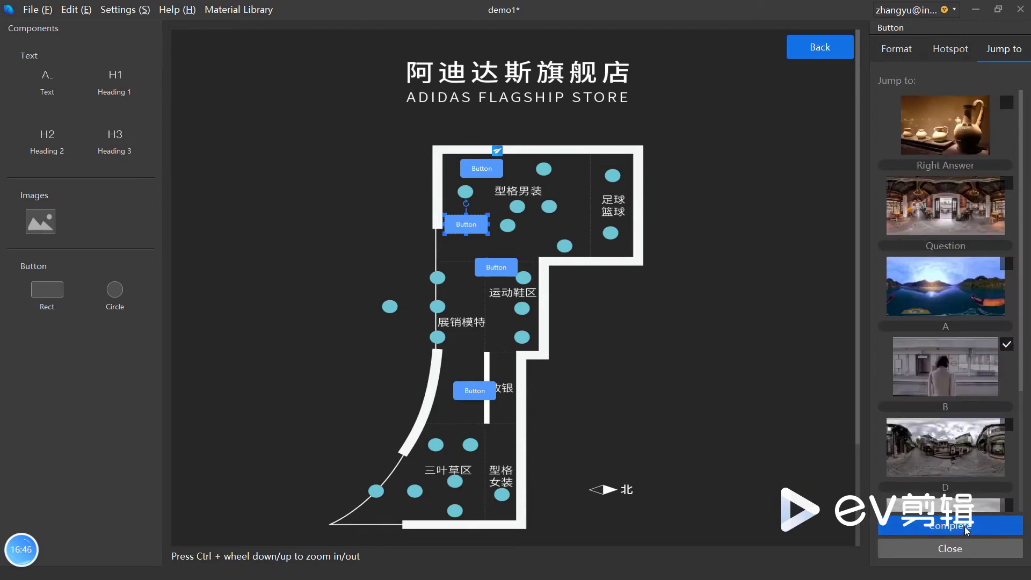
# - Set scene C as the jump target of the third button from the top of the map
pyautogui.click(505, 267)
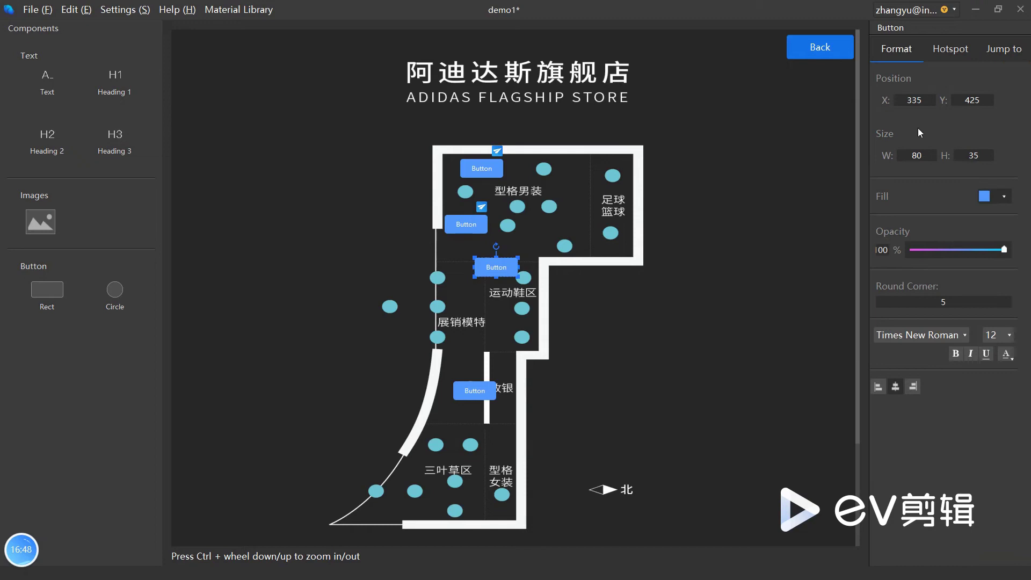
pyautogui.click(985, 53)
pyautogui.click(949, 200)
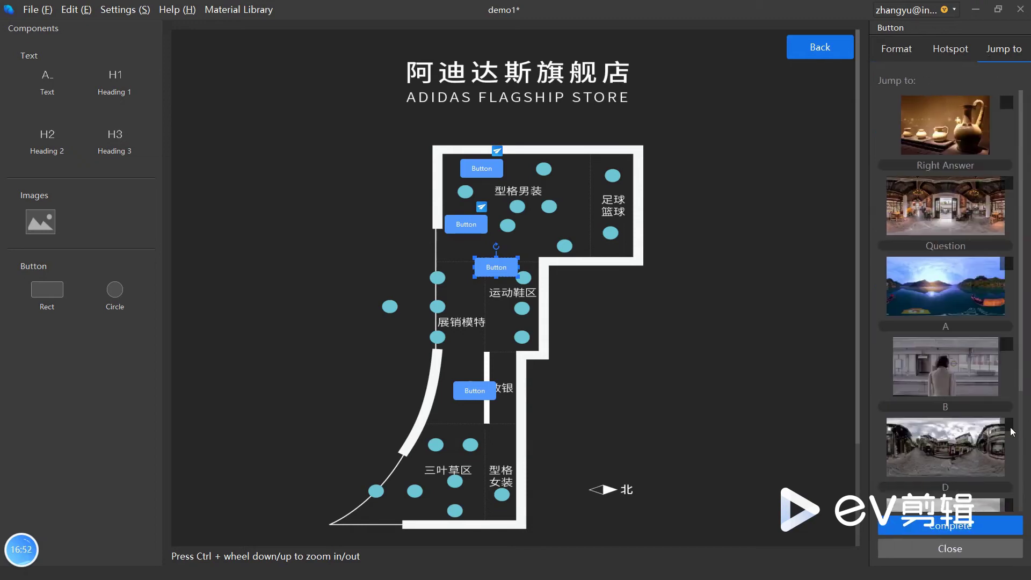
pyautogui.scroll(-3, 1009, 433)
pyautogui.click(1006, 344)
pyautogui.click(956, 527)
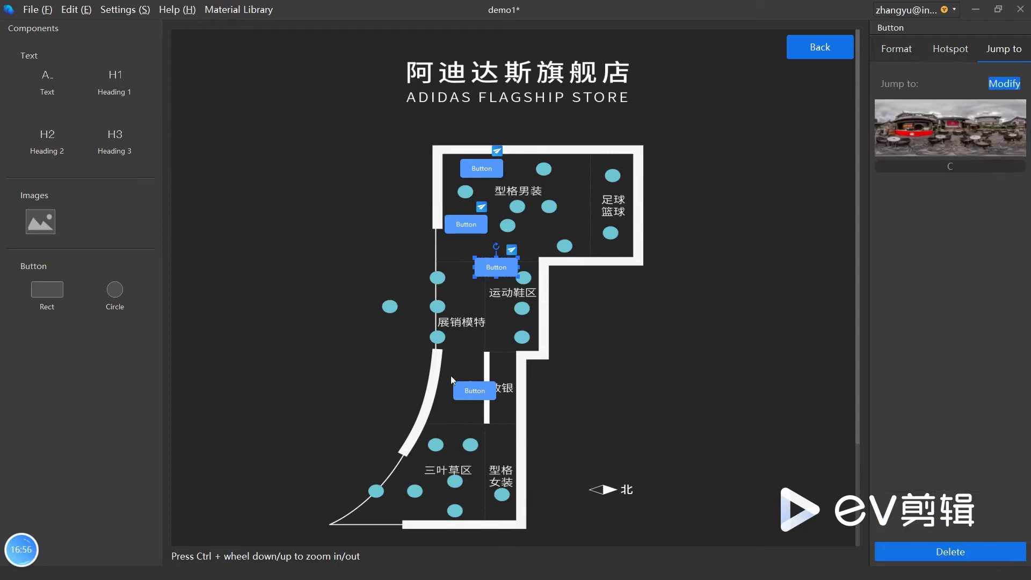
# - Set scene D as the jump target of the lowest map button, then leave the selector editor and close the project settings
pyautogui.click(472, 389)
pyautogui.click(997, 58)
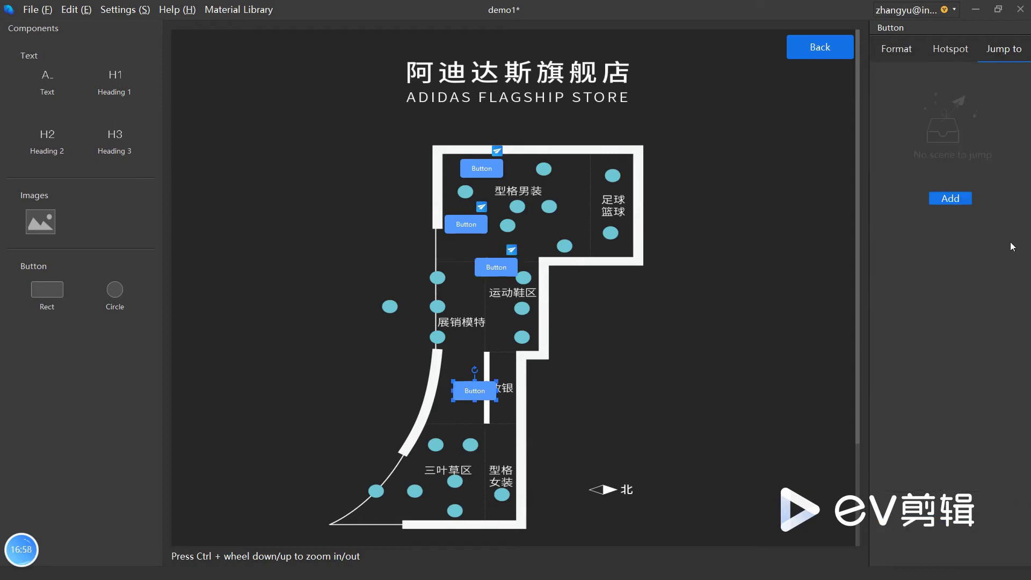
pyautogui.click(968, 204)
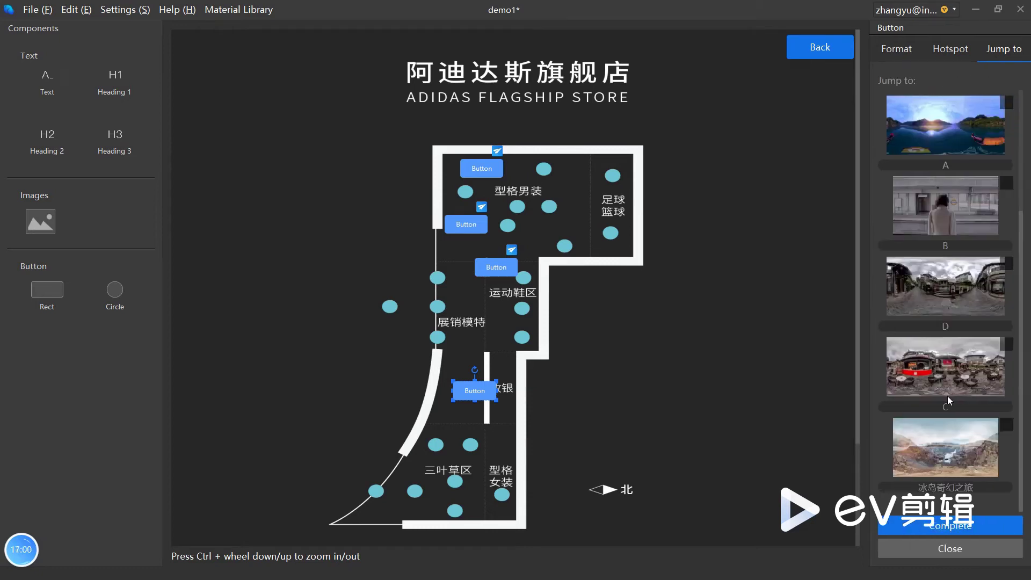
pyautogui.click(1009, 264)
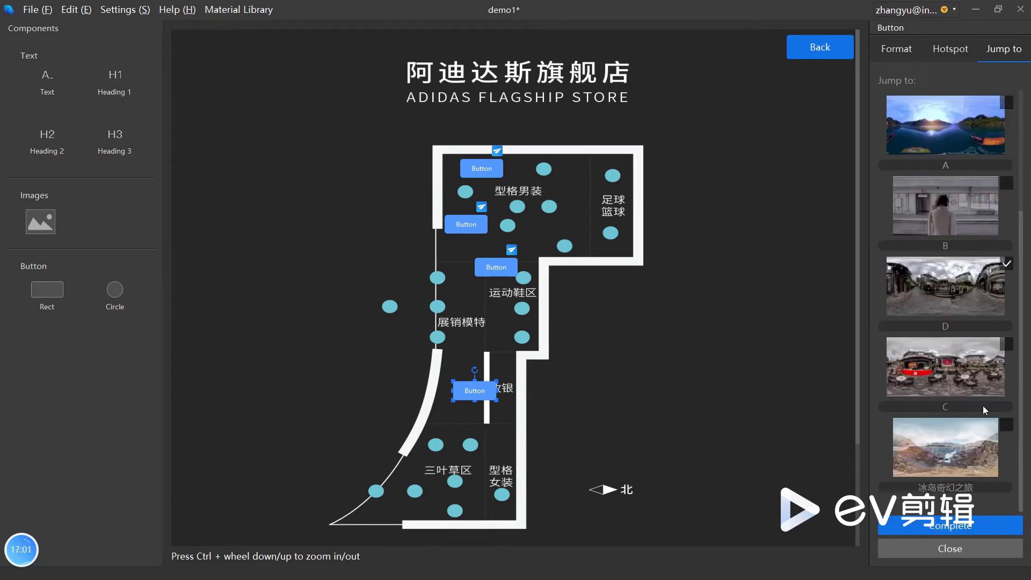
pyautogui.click(936, 529)
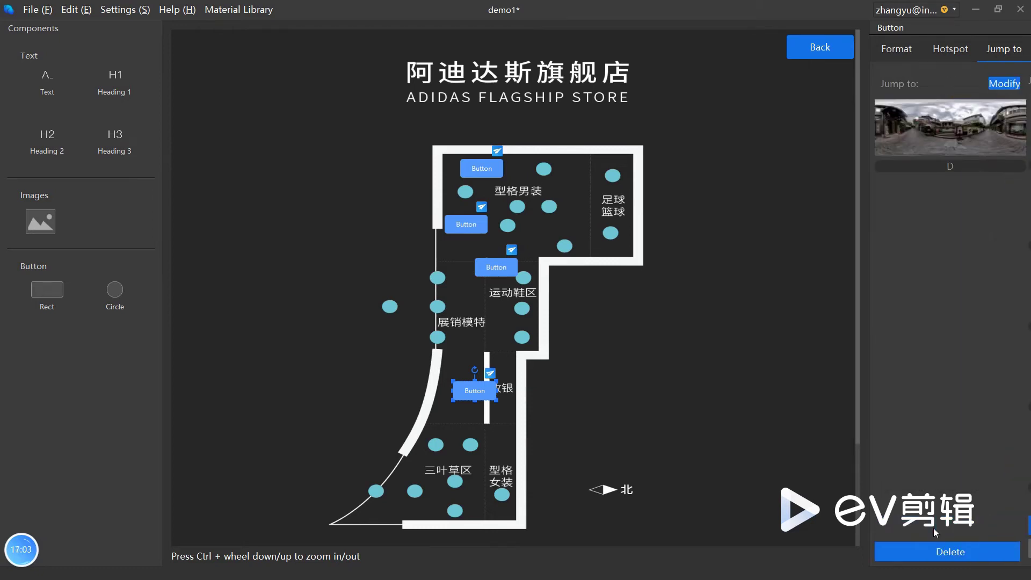
pyautogui.click(814, 47)
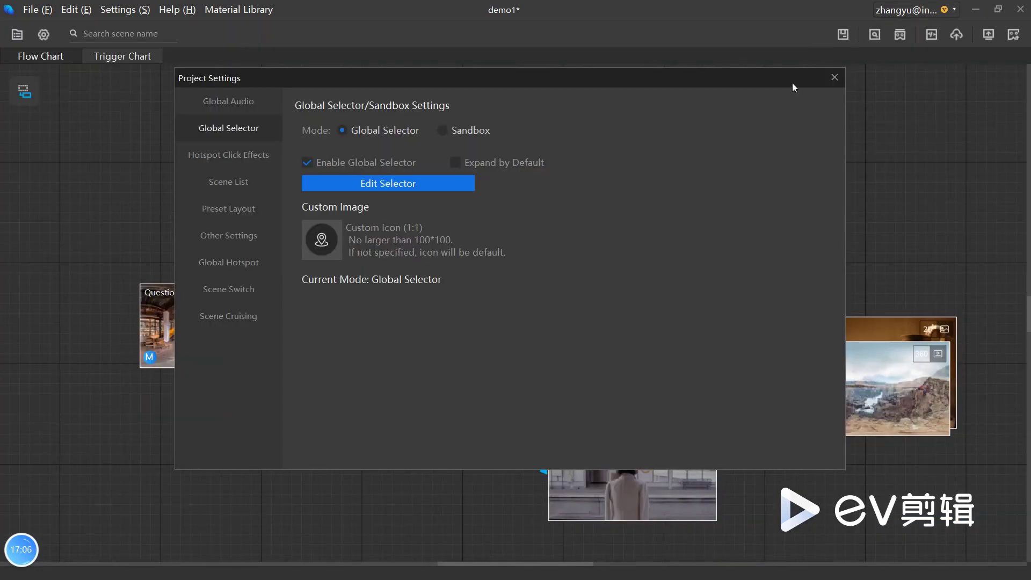
pyautogui.click(834, 78)
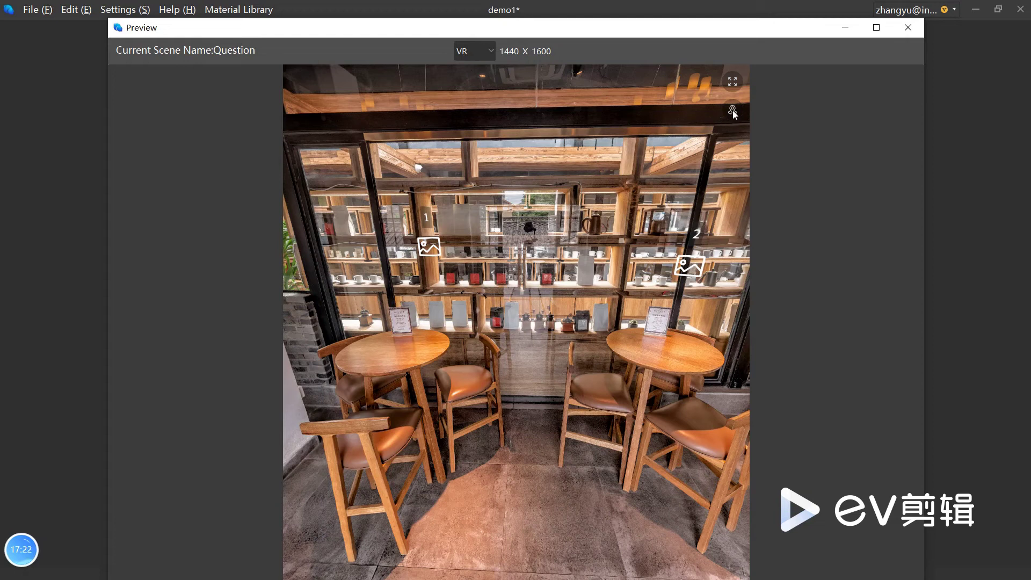
# - Test the map selector in the preview by jumping to scenes A, C, D and B through its buttons, then close the preview
pyautogui.click(733, 111)
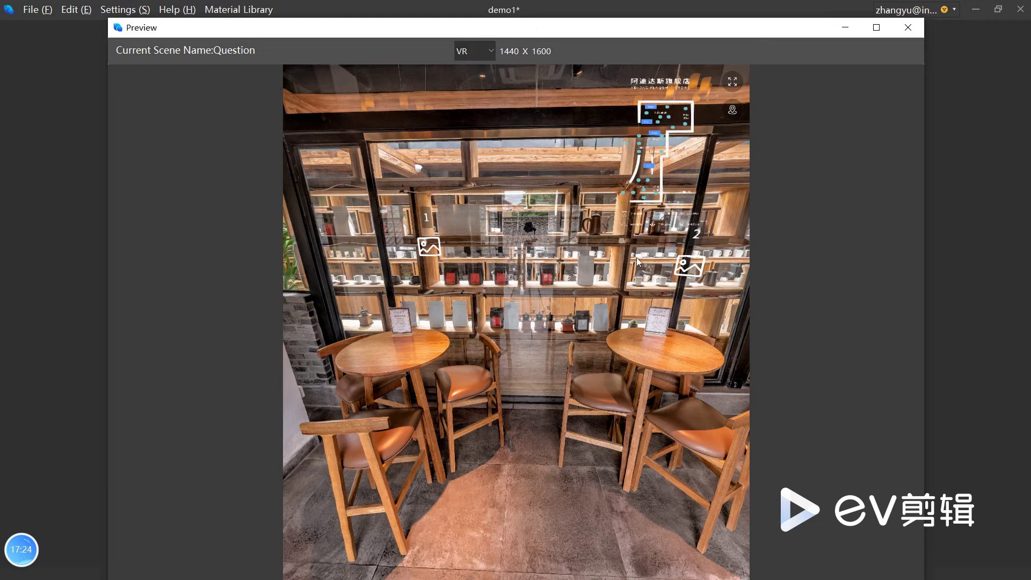
pyautogui.click(649, 107)
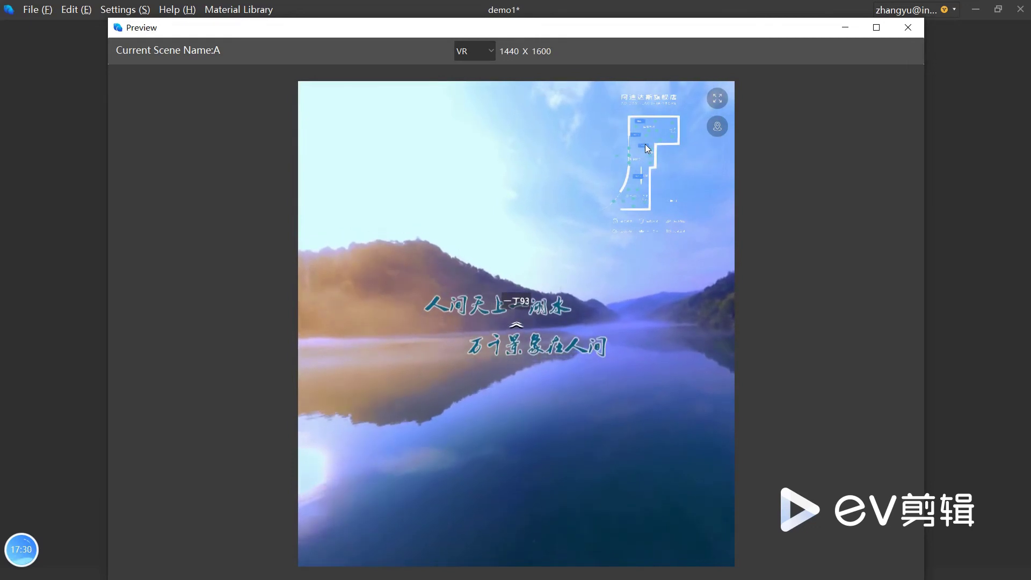
pyautogui.click(644, 143)
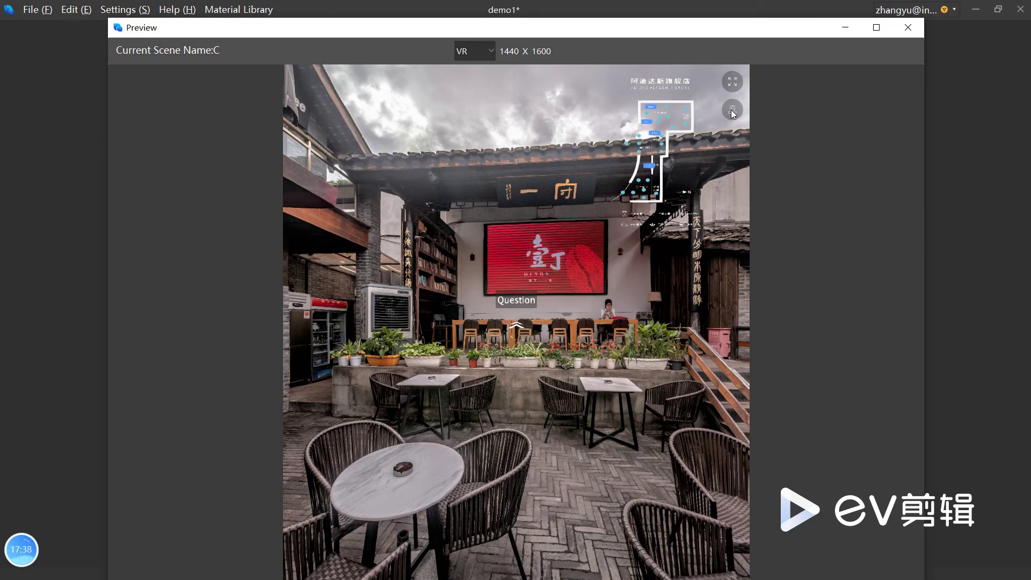
pyautogui.click(649, 166)
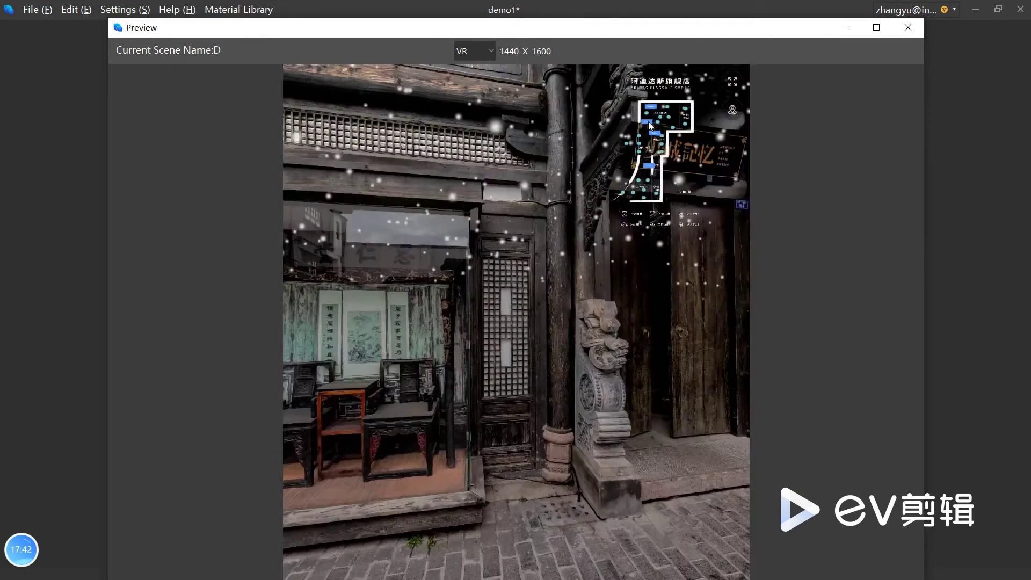
pyautogui.click(648, 122)
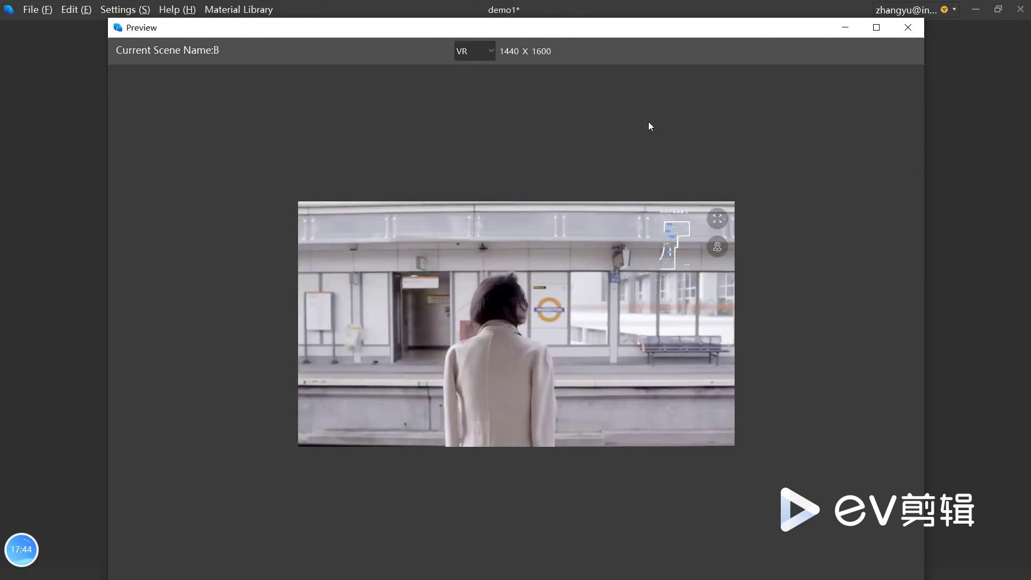
pyautogui.click(672, 237)
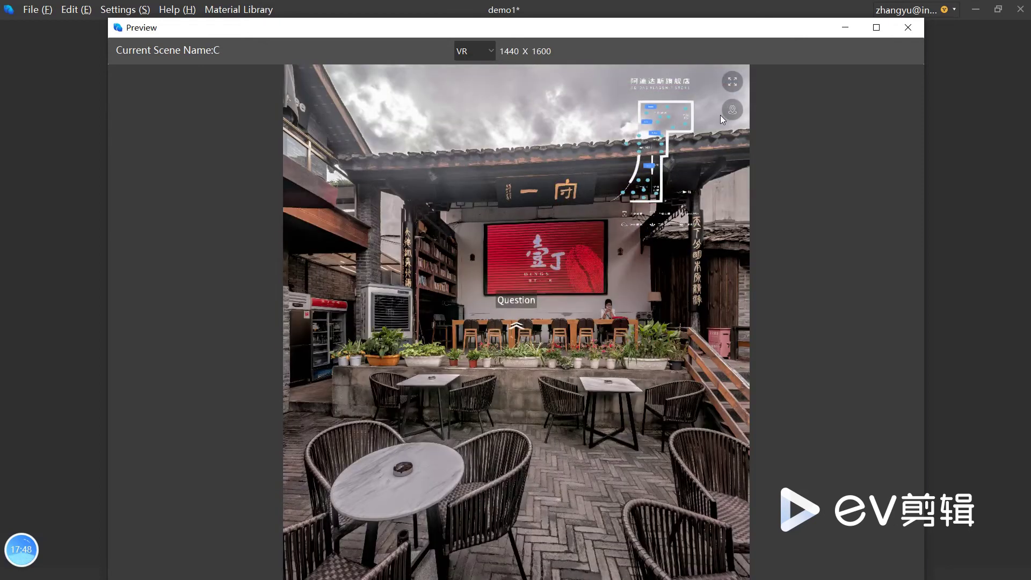
pyautogui.click(906, 25)
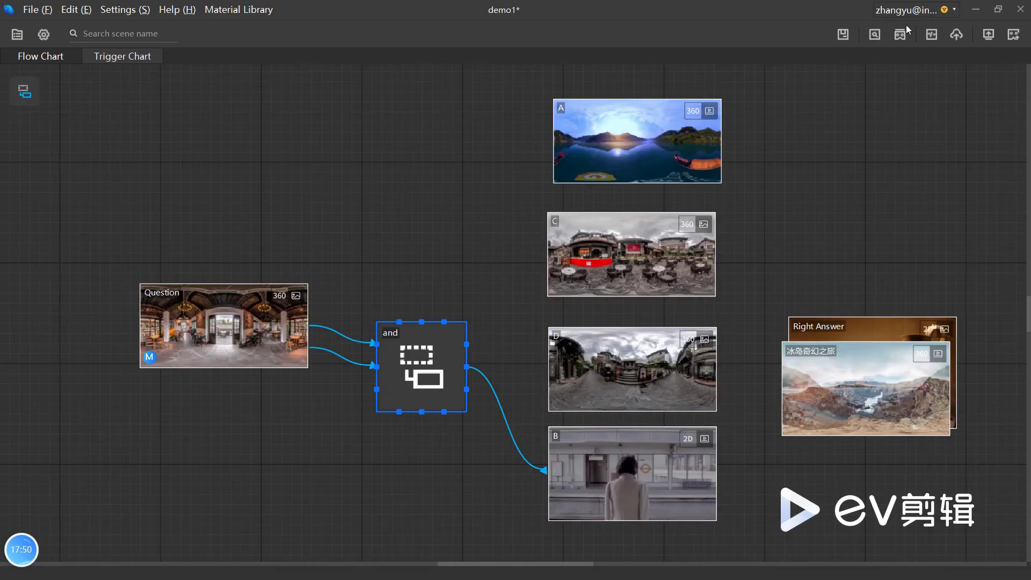
# - Switch the project from Global Selector to Sandbox mode, accepting the data reset, and check the sandbox in the preview
pyautogui.click(44, 34)
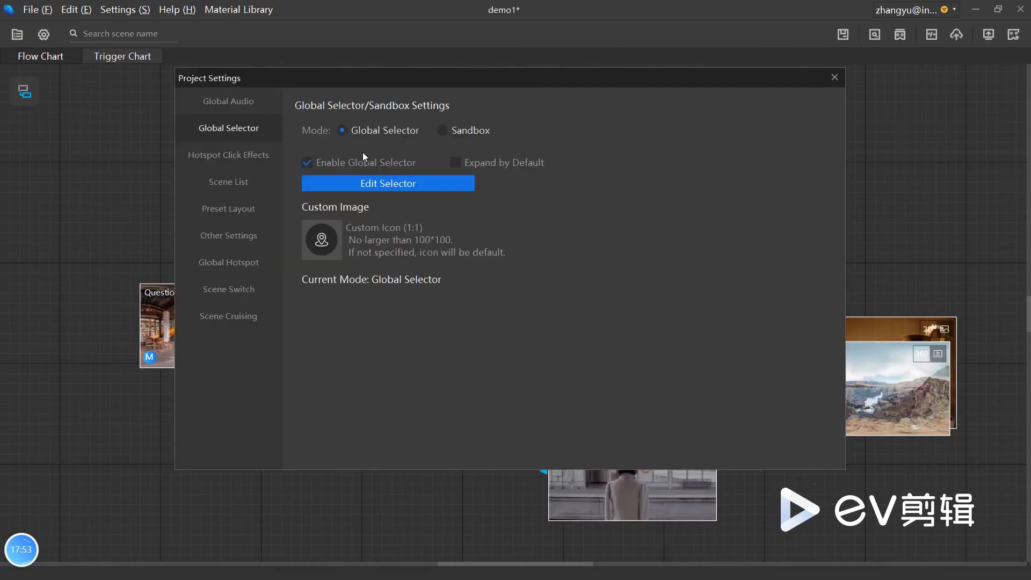
pyautogui.click(441, 131)
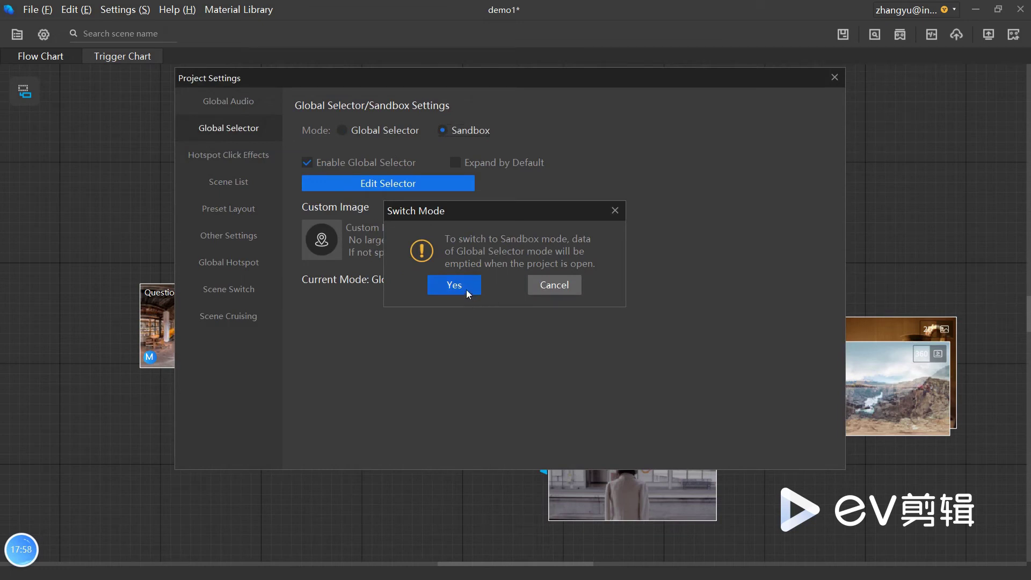
pyautogui.click(455, 285)
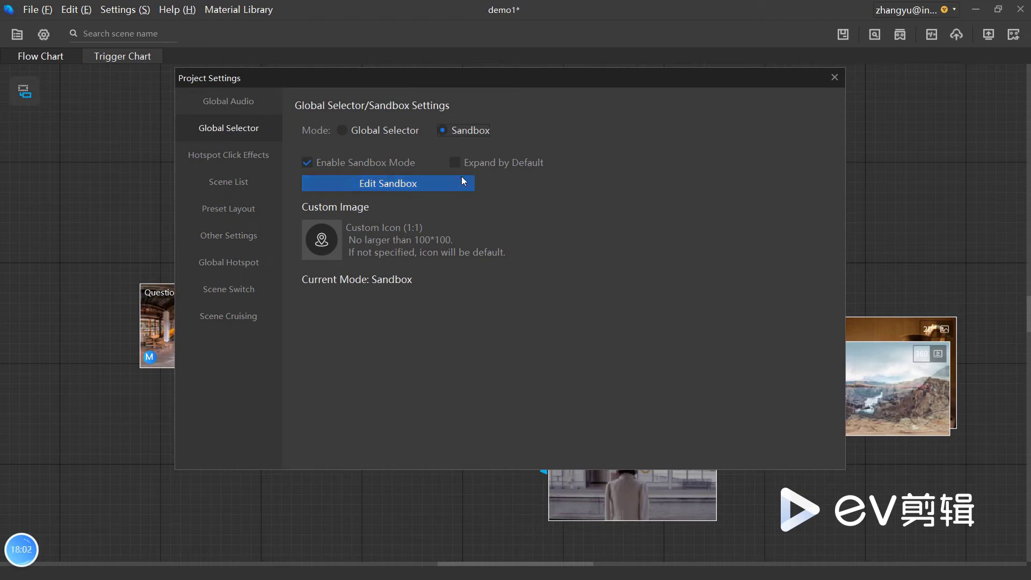
pyautogui.click(833, 77)
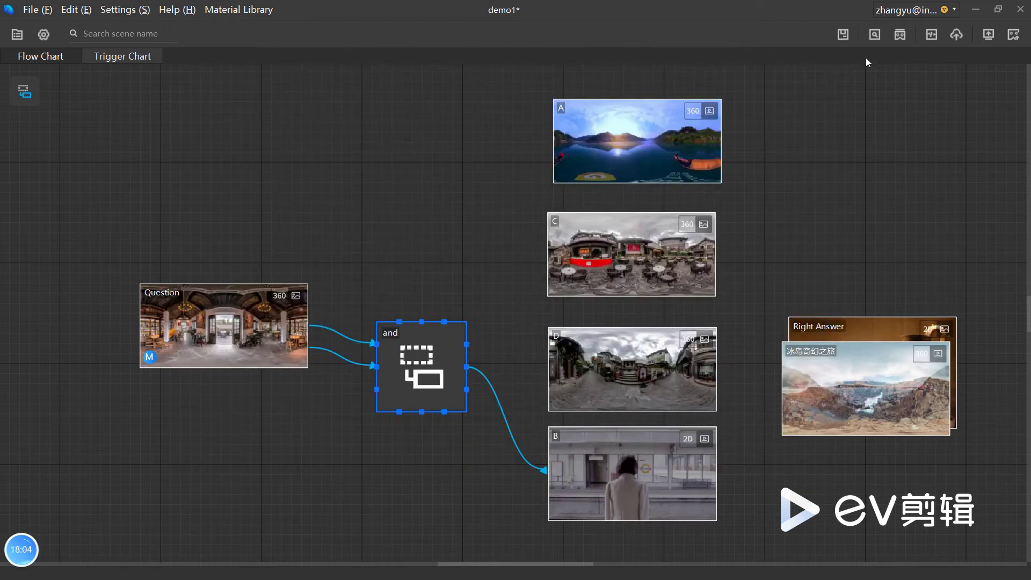
pyautogui.click(873, 40)
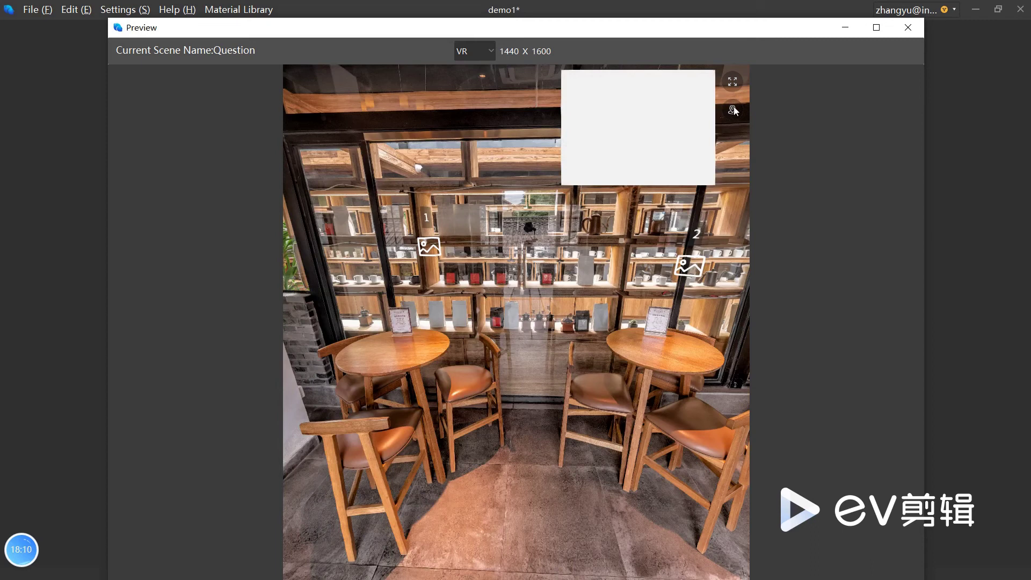
pyautogui.click(908, 28)
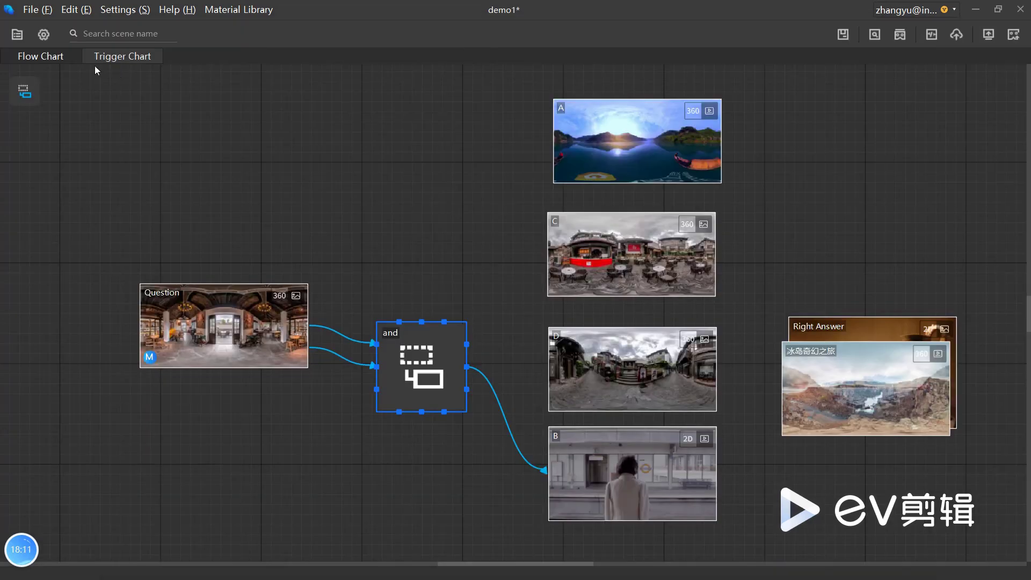
# - Open the sandbox for editing and add three markers around its centre, making a loose two-by-two arrangement with the existing one
pyautogui.click(44, 33)
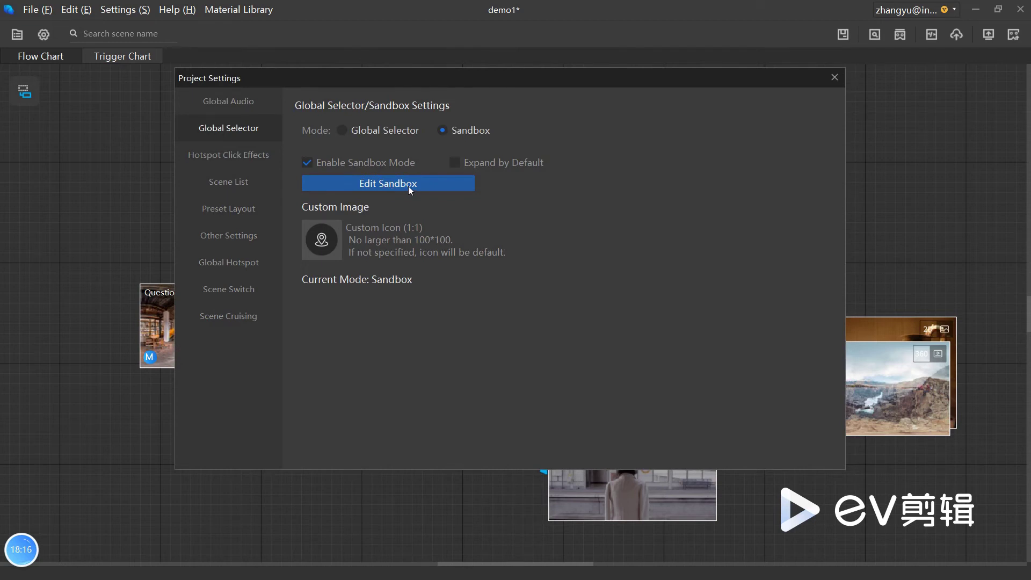
pyautogui.click(408, 186)
pyautogui.moveTo(32, 66)
pyautogui.mouseDown()
pyautogui.moveTo(432, 203)
pyautogui.moveTo(453, 234)
pyautogui.moveTo(531, 258)
pyautogui.mouseUp()
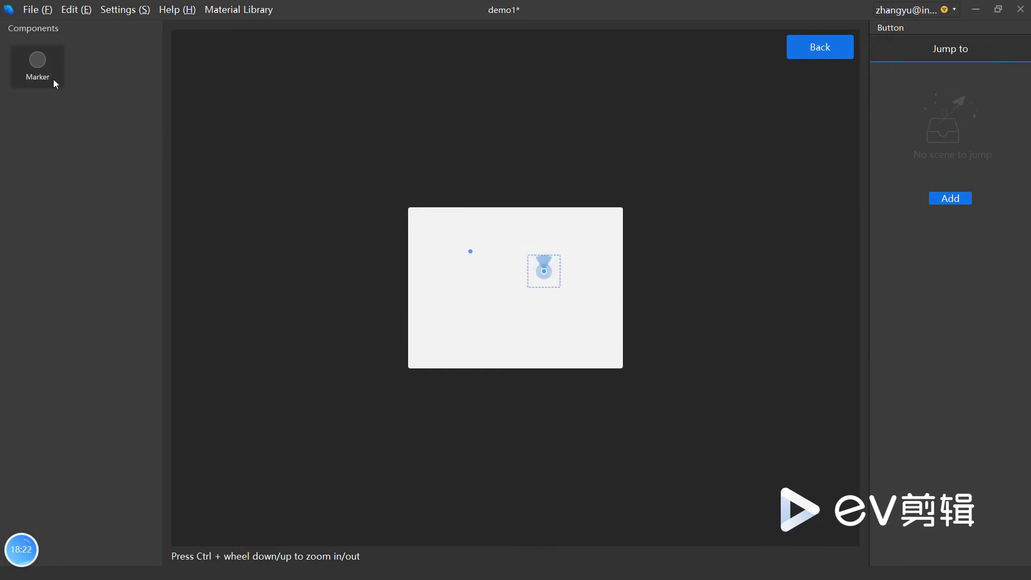
pyautogui.moveTo(42, 76)
pyautogui.mouseDown()
pyautogui.moveTo(472, 276)
pyautogui.moveTo(451, 291)
pyautogui.mouseUp()
pyautogui.moveTo(38, 62); pyautogui.dragTo(527, 305)
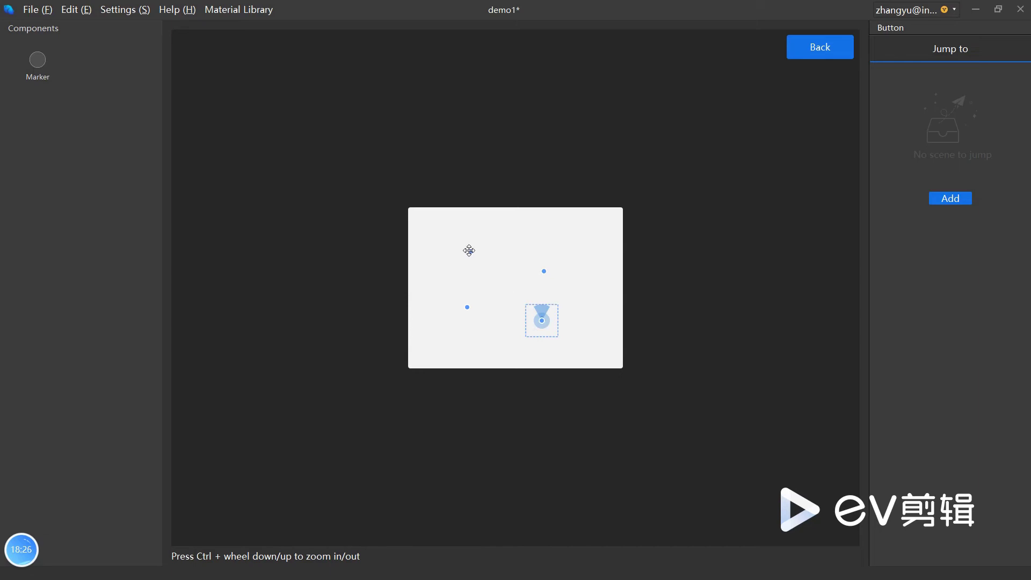
# - Set scene A as the jump target of the sandbox's upper-left marker
pyautogui.click(469, 251)
pyautogui.click(953, 198)
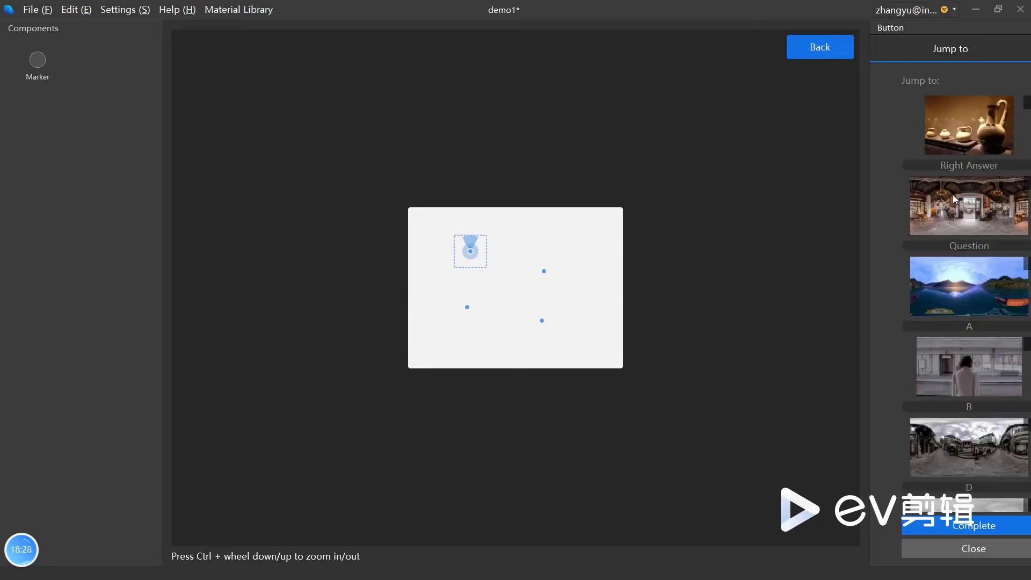
pyautogui.click(1006, 261)
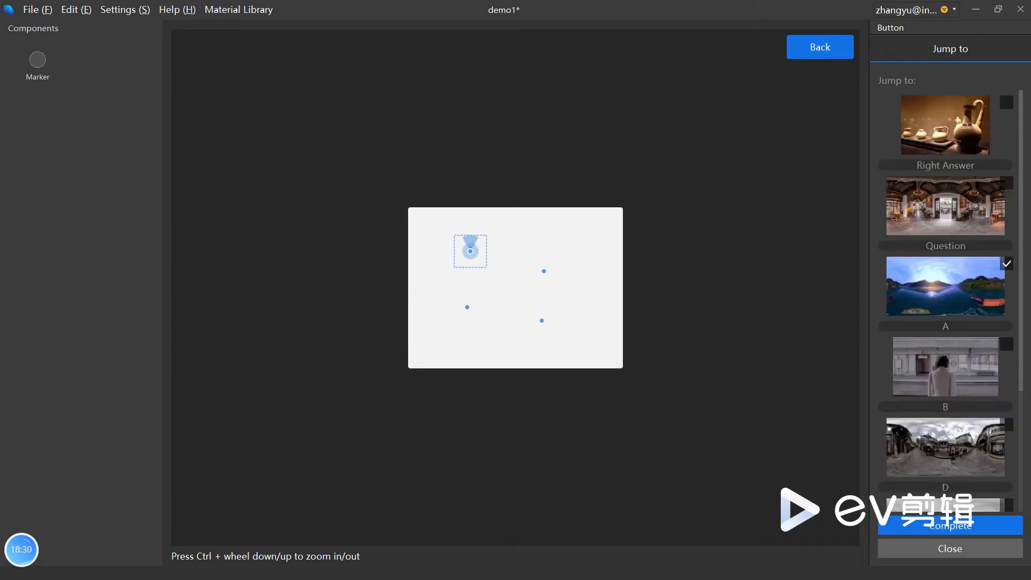
pyautogui.click(949, 527)
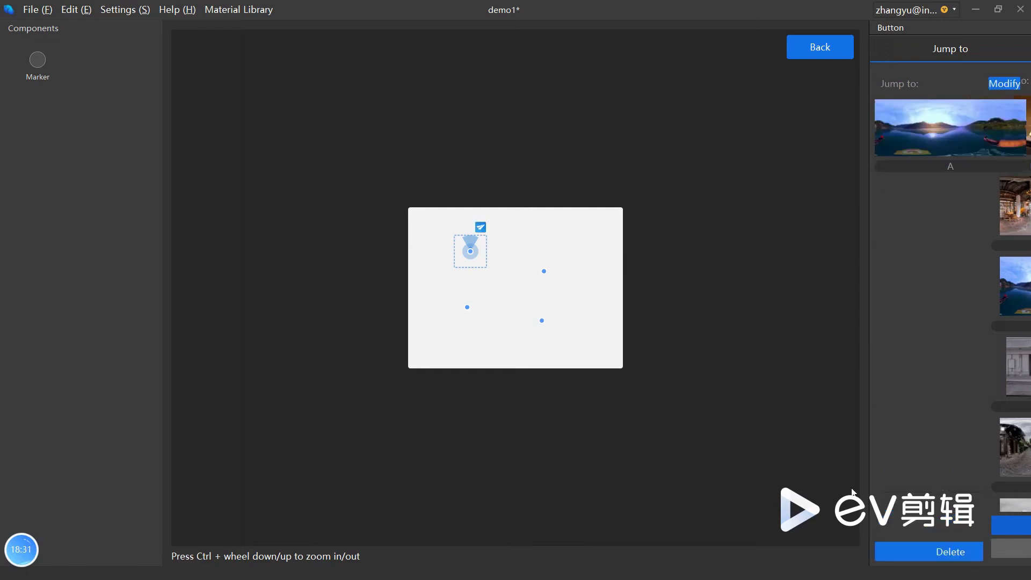
# - Set scene B as the jump target of the sandbox's upper-right marker
pyautogui.click(544, 271)
pyautogui.click(940, 195)
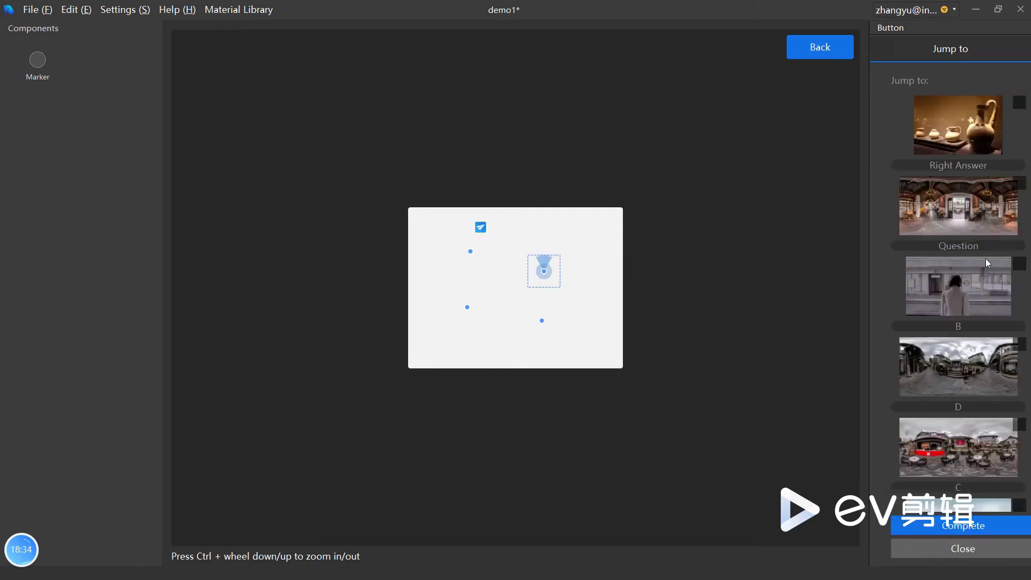
pyautogui.click(948, 529)
# - Set scene C as the jump target of the sandbox's lower-left marker
pyautogui.click(471, 302)
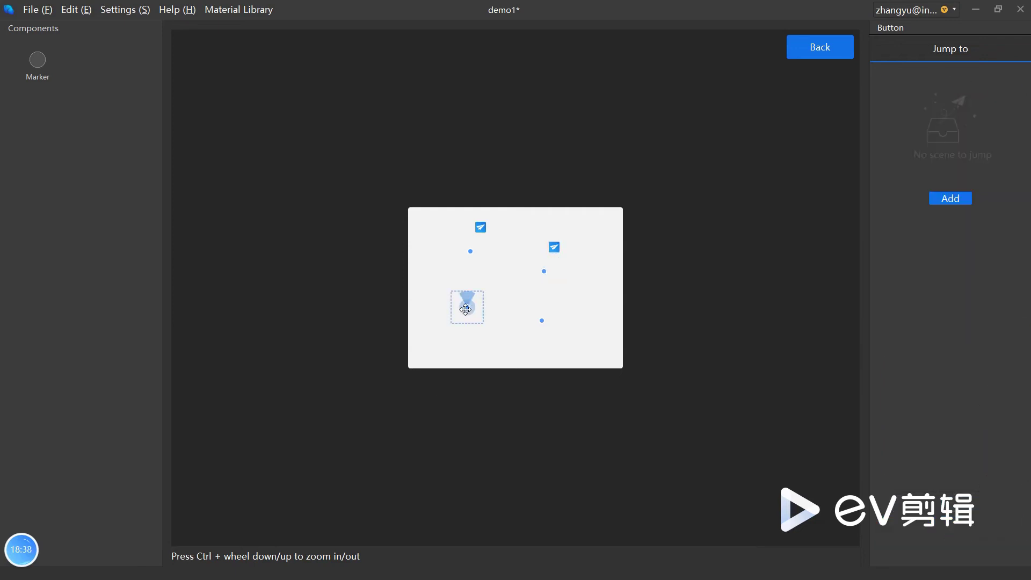
pyautogui.click(940, 198)
pyautogui.click(1010, 344)
pyautogui.click(953, 529)
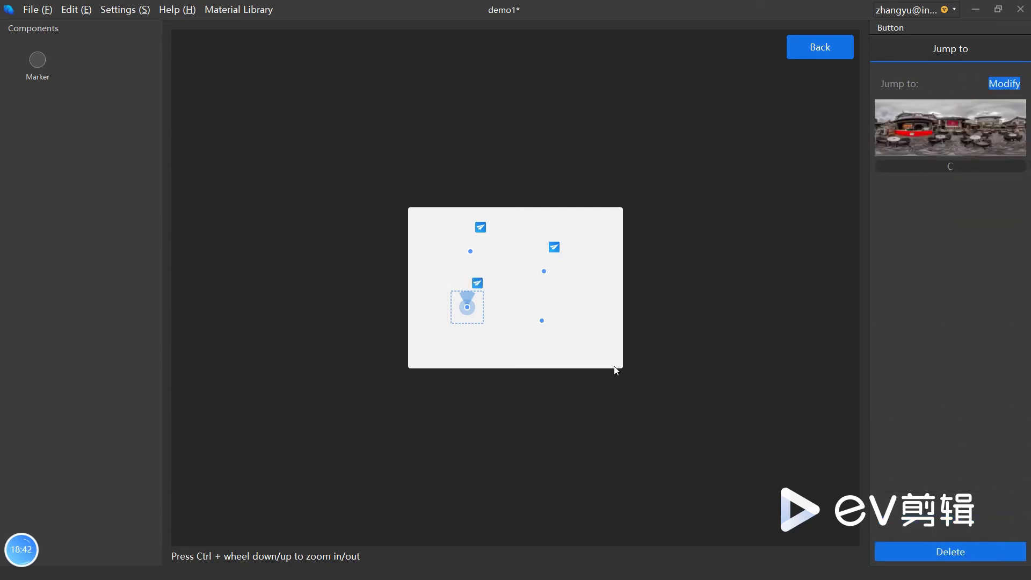
# - Set scene D as the jump target of the sandbox's lower-right marker, then leave the sandbox editor and close the project settings
pyautogui.click(542, 321)
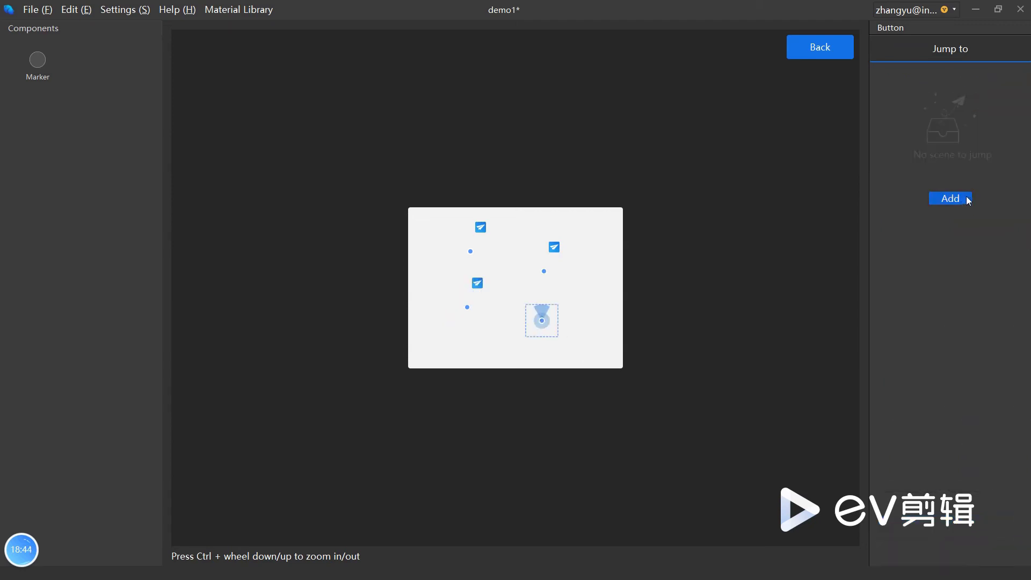
pyautogui.click(951, 198)
pyautogui.click(1011, 264)
pyautogui.click(946, 524)
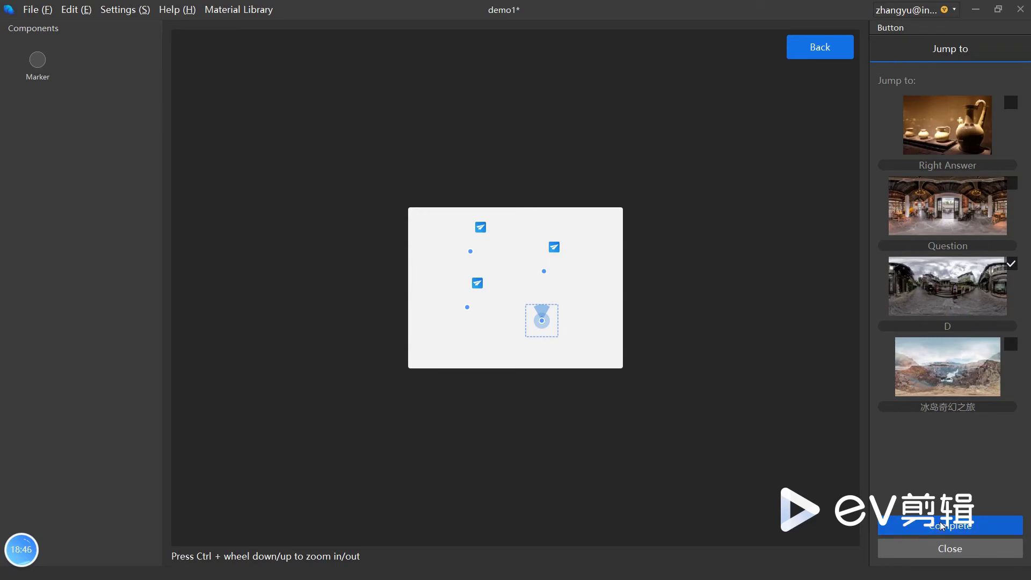
pyautogui.click(824, 56)
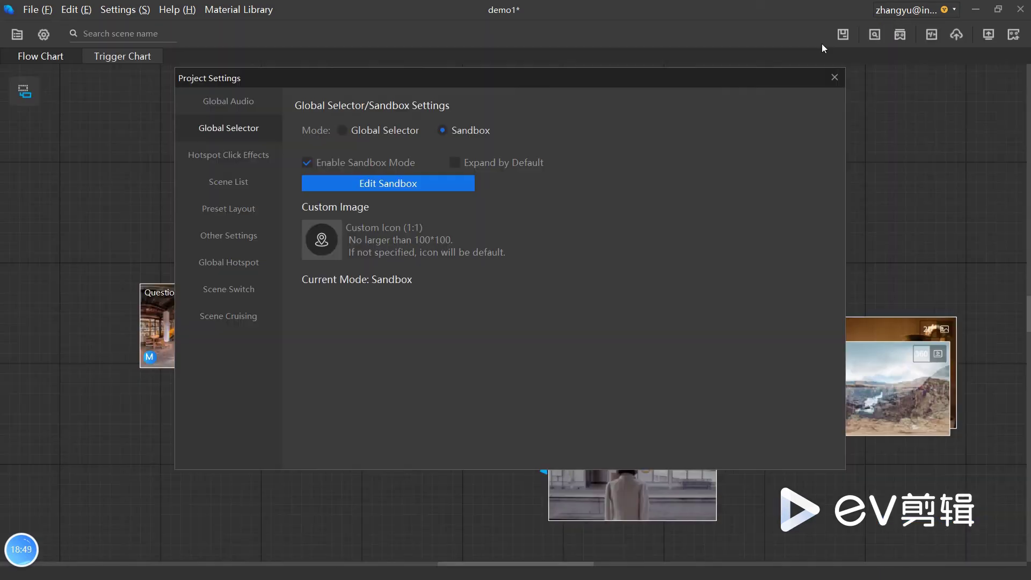
pyautogui.click(835, 78)
# - Preview the project, jump to scenes A, B and D through the sandbox markers, and look around scene D to check its marker's direction
pyautogui.click(874, 36)
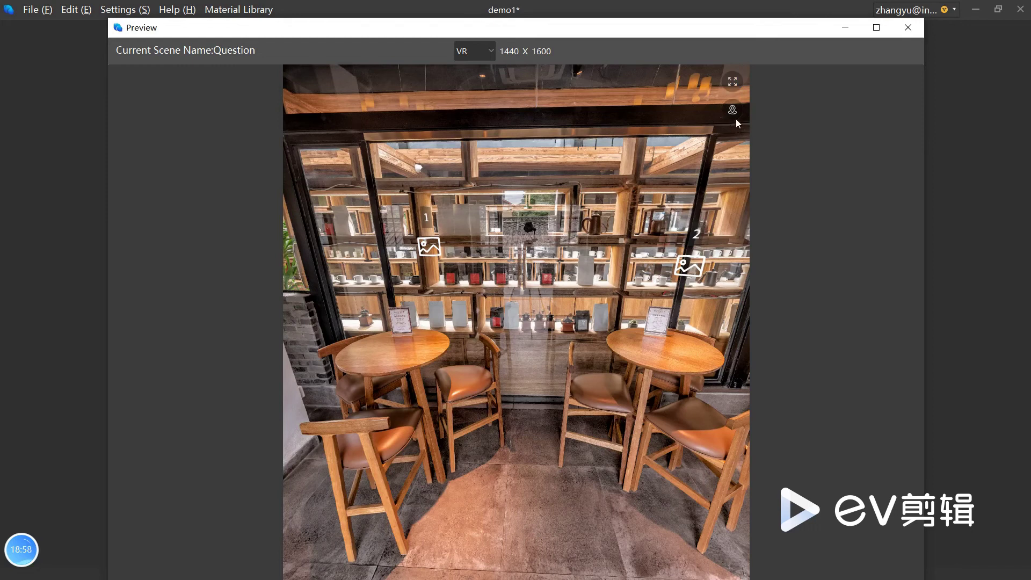
pyautogui.click(732, 110)
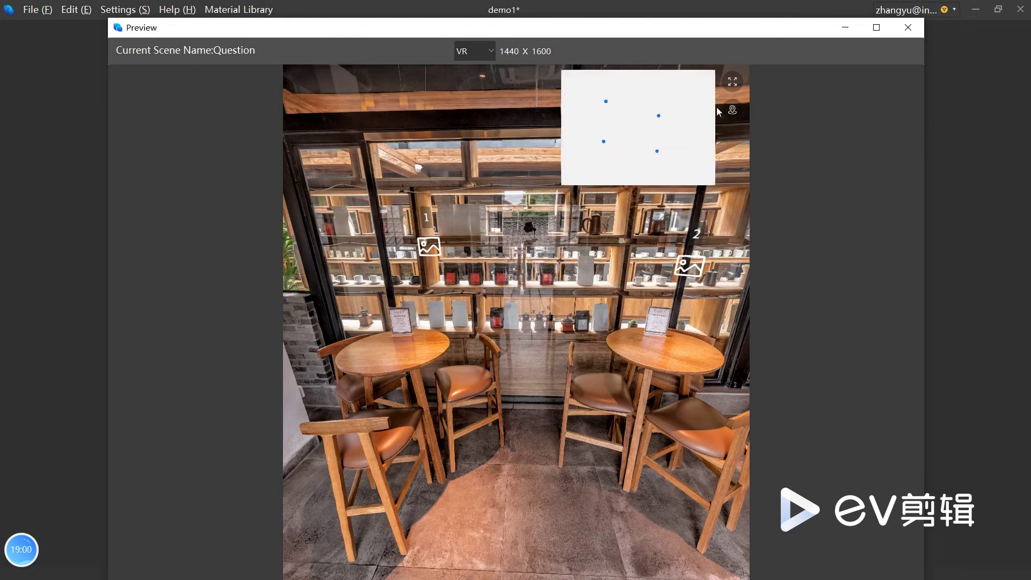
pyautogui.click(606, 103)
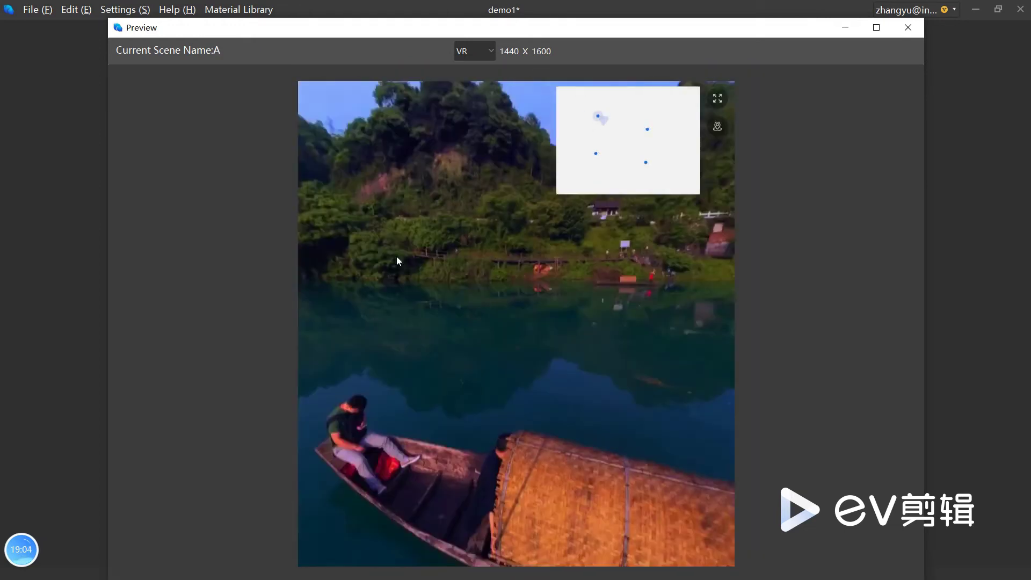
pyautogui.click(648, 130)
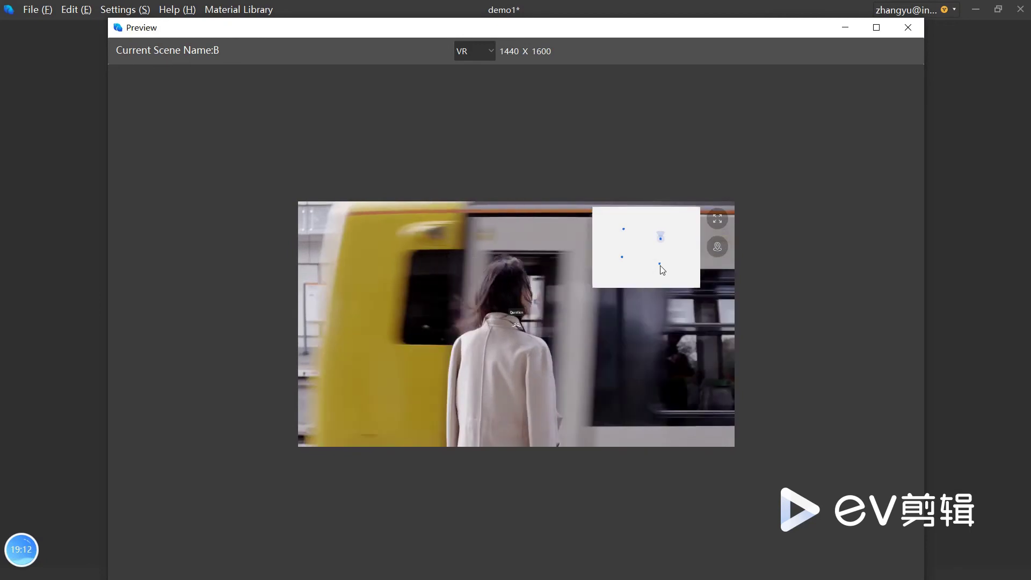
pyautogui.click(660, 264)
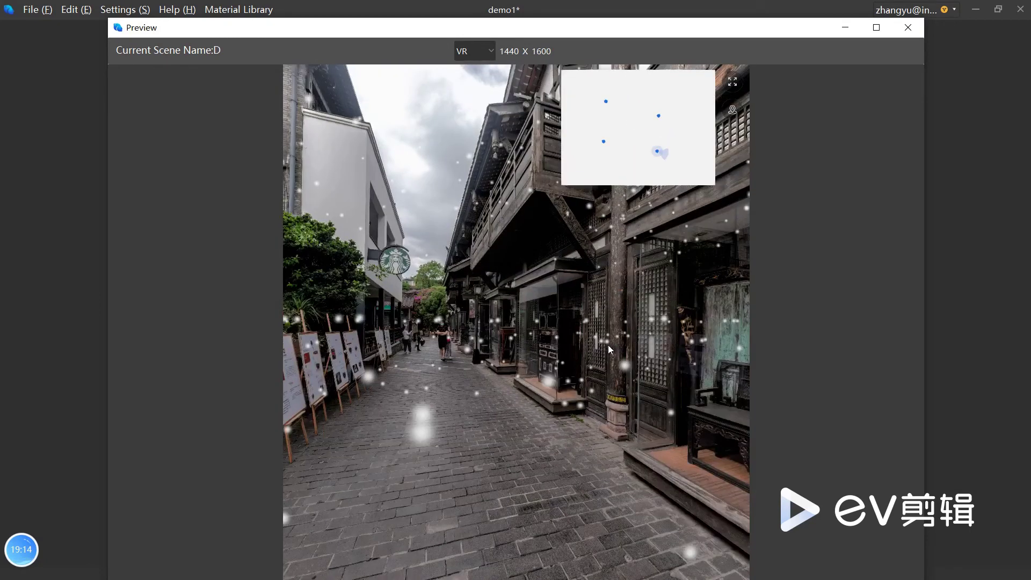
pyautogui.moveTo(608, 344); pyautogui.dragTo(360, 311)
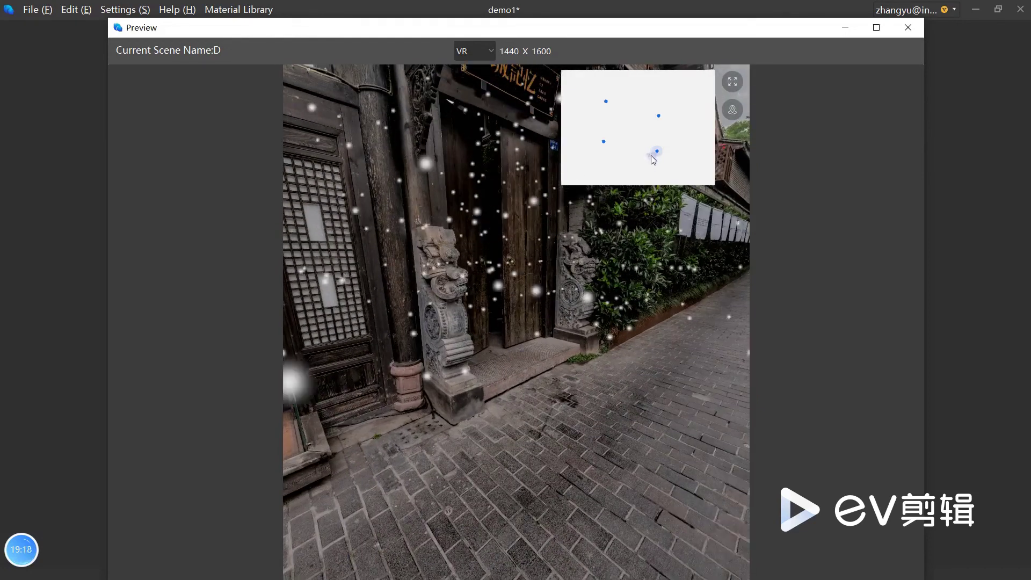
pyautogui.moveTo(658, 158); pyautogui.dragTo(658, 152)
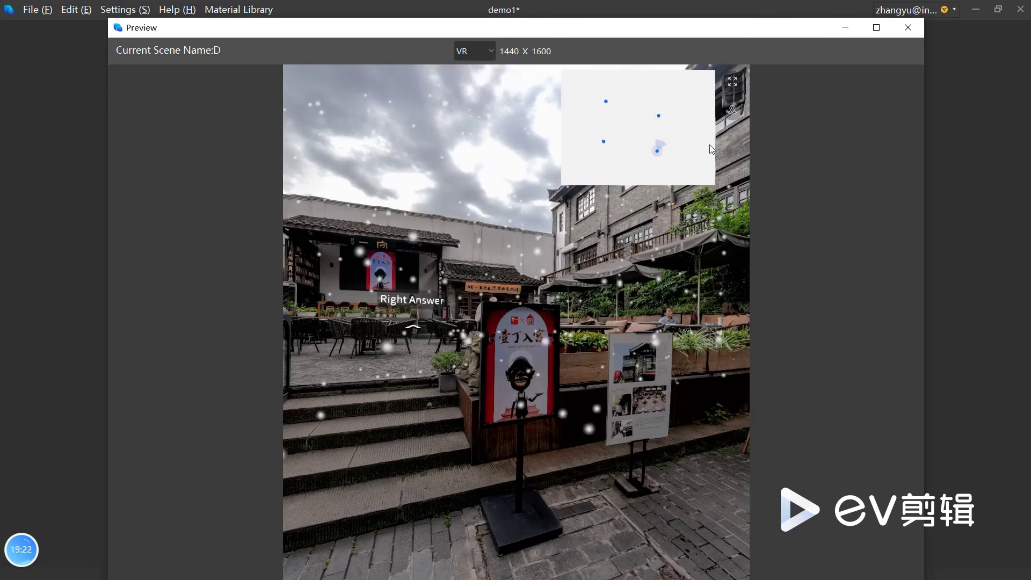
pyautogui.click(907, 27)
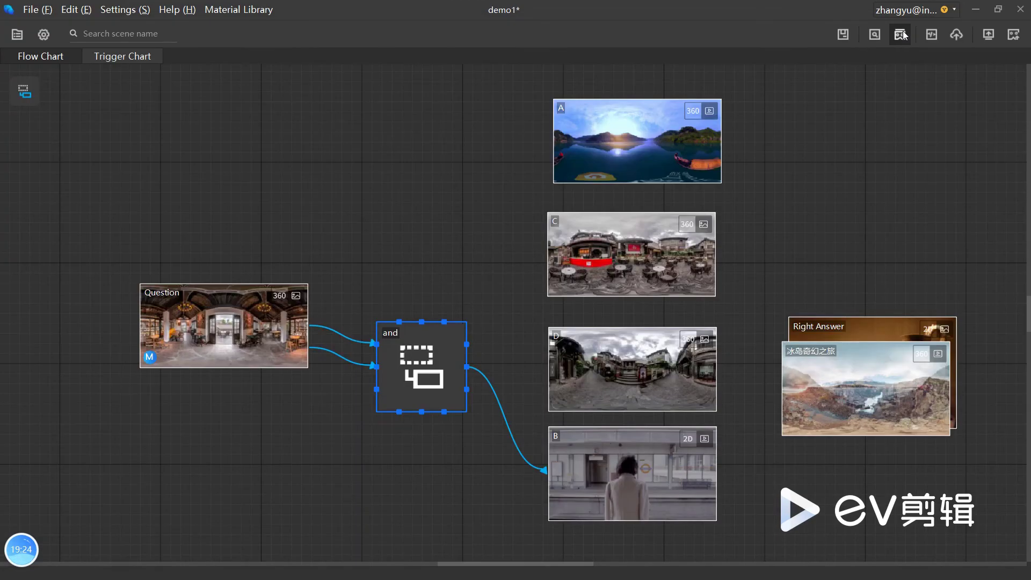
# - Turn on Expand by Default for the sandbox in the project settings
pyautogui.click(43, 35)
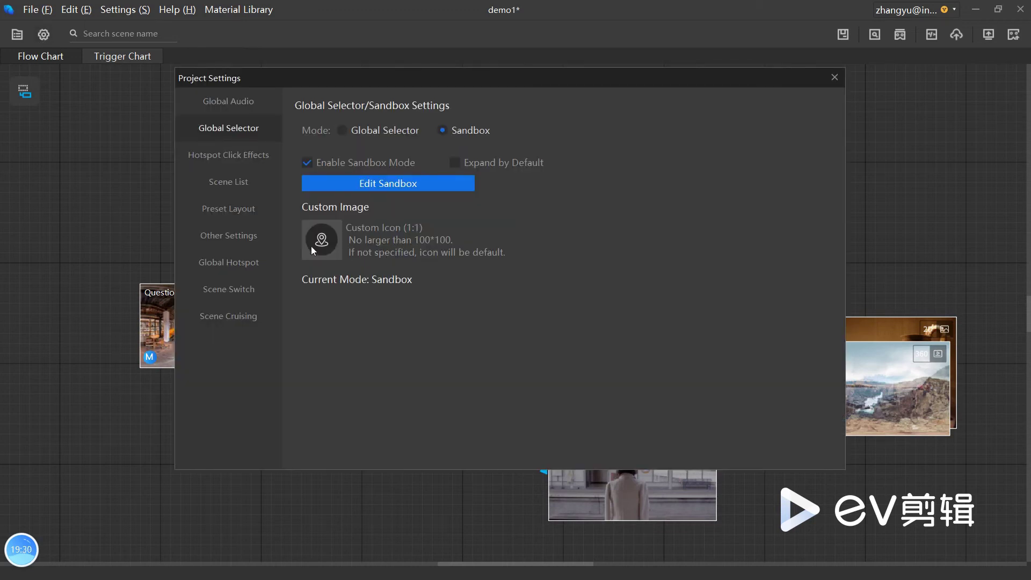
pyautogui.click(472, 160)
pyautogui.click(833, 78)
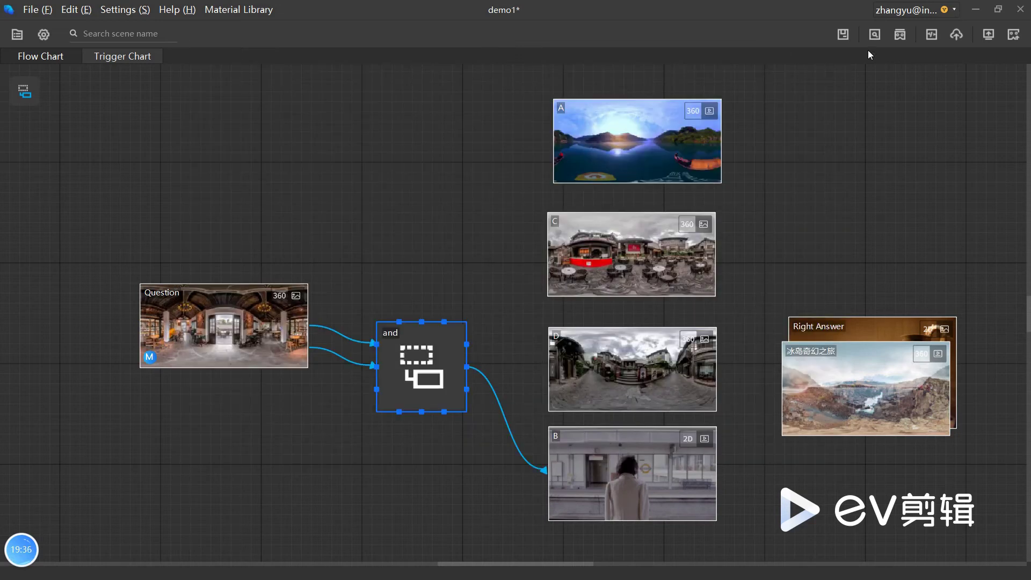
# - Preview the project to check the sandbox's initial display, and collapse and reopen the sandbox
pyautogui.click(873, 37)
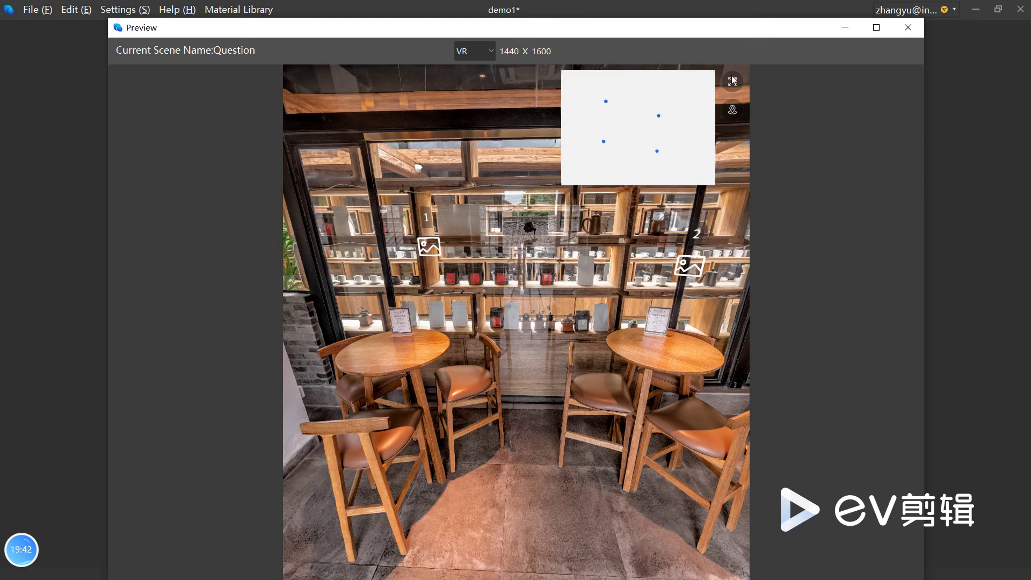
pyautogui.click(732, 109)
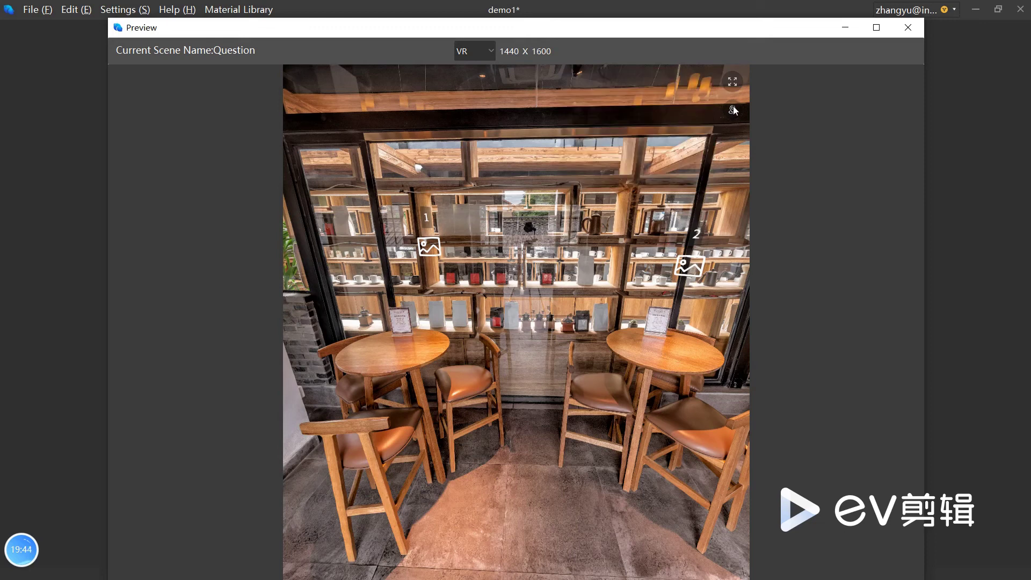
pyautogui.click(733, 109)
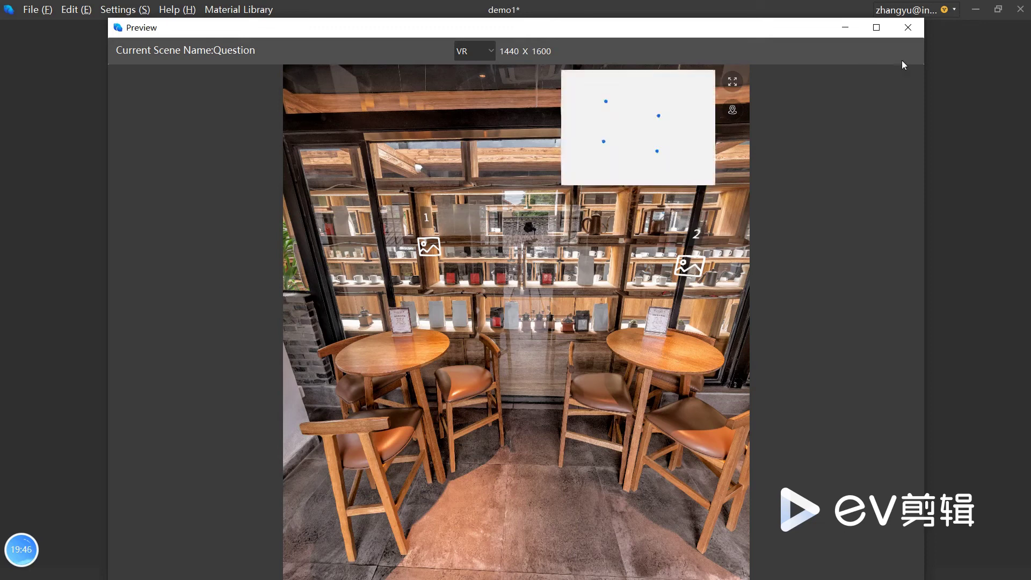
pyautogui.click(907, 29)
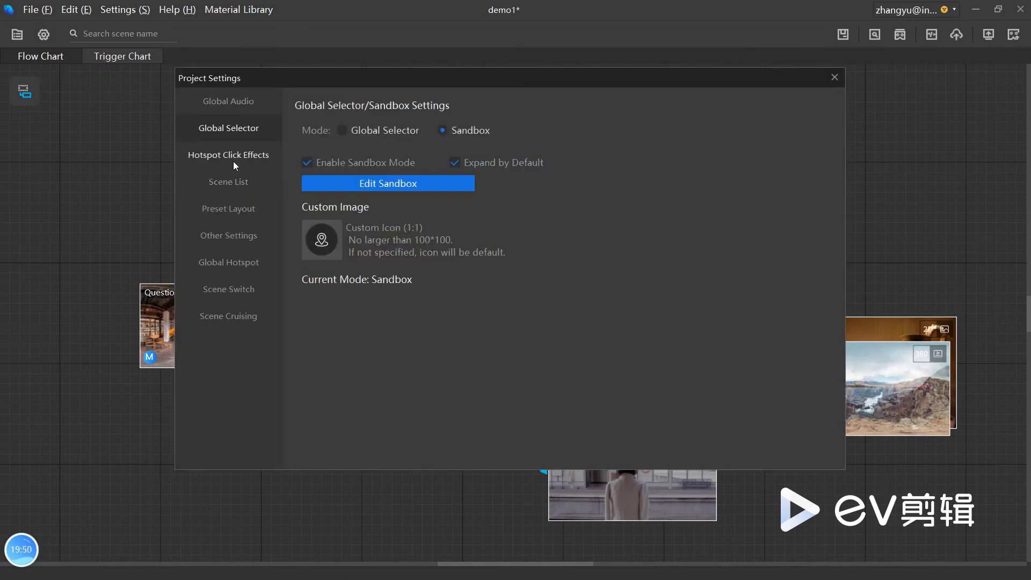
# - Look over the hotspot click effects and enable the scene list in the project settings
pyautogui.click(233, 161)
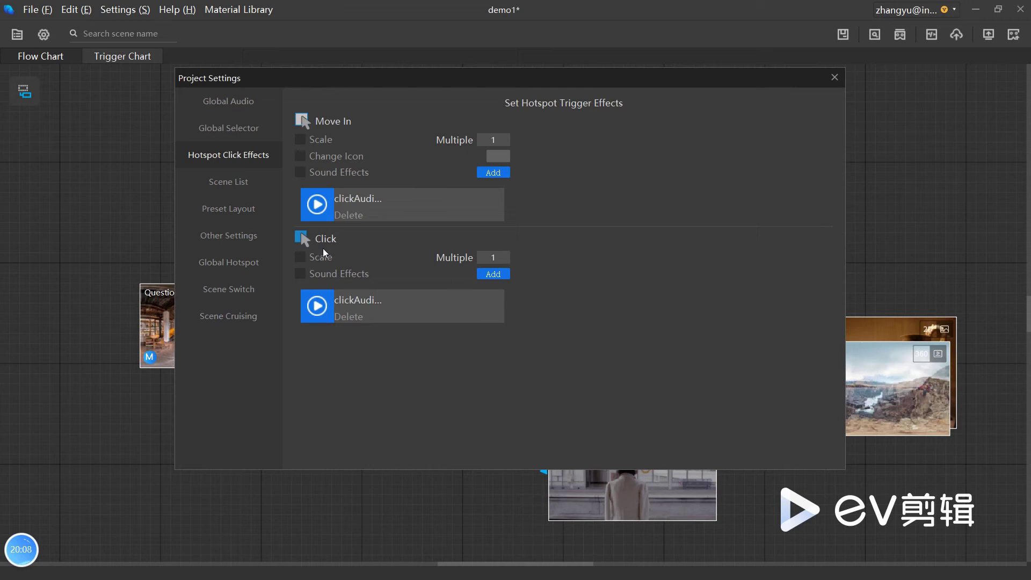
pyautogui.click(232, 182)
pyautogui.click(353, 125)
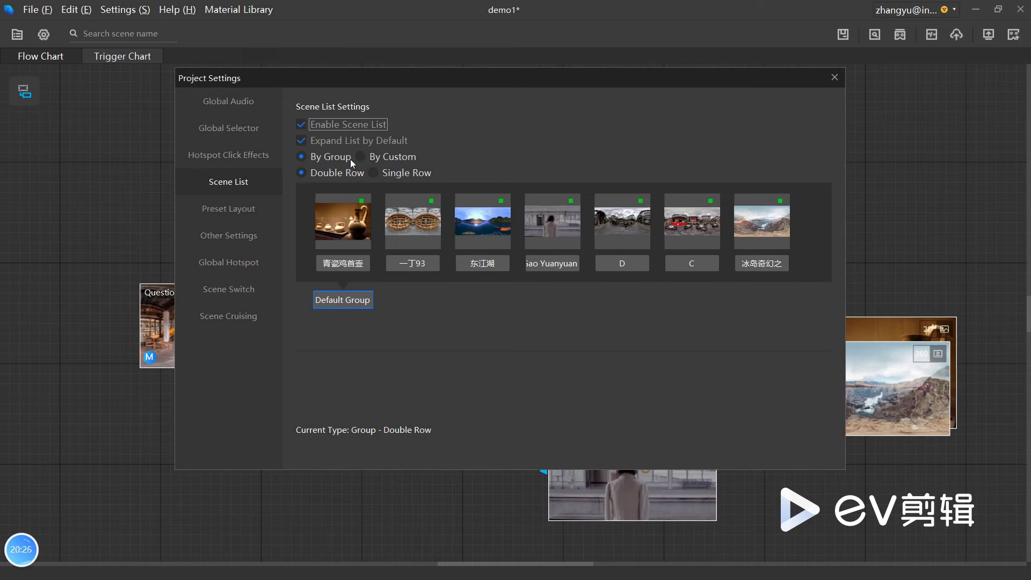
pyautogui.click(834, 77)
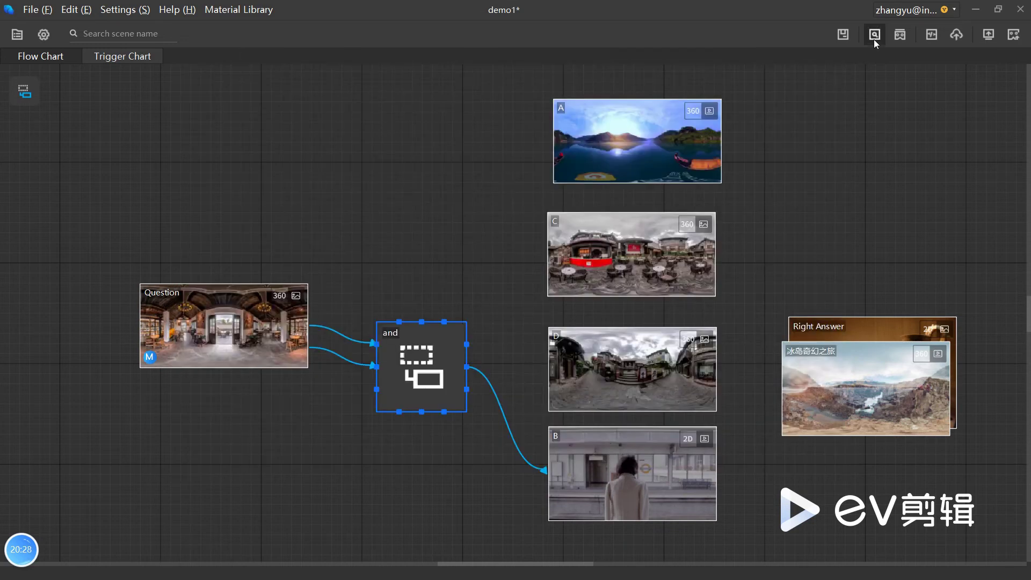
# - Preview the scene list by collapsing and expanding it and using it to visit the Right Answer, B, D and C scenes
pyautogui.click(874, 36)
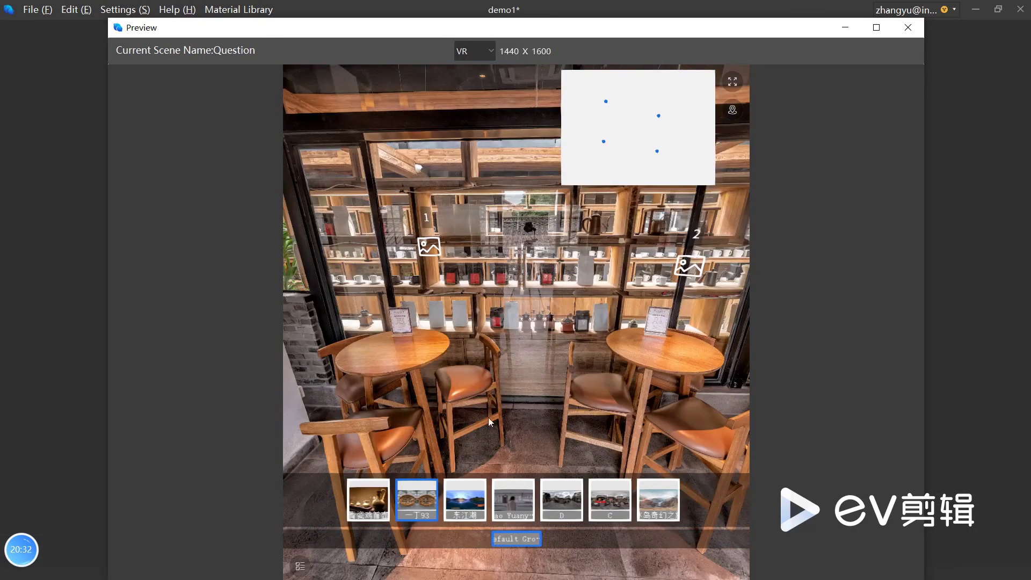
pyautogui.click(304, 569)
pyautogui.click(300, 566)
pyautogui.click(299, 570)
pyautogui.click(298, 570)
pyautogui.click(370, 499)
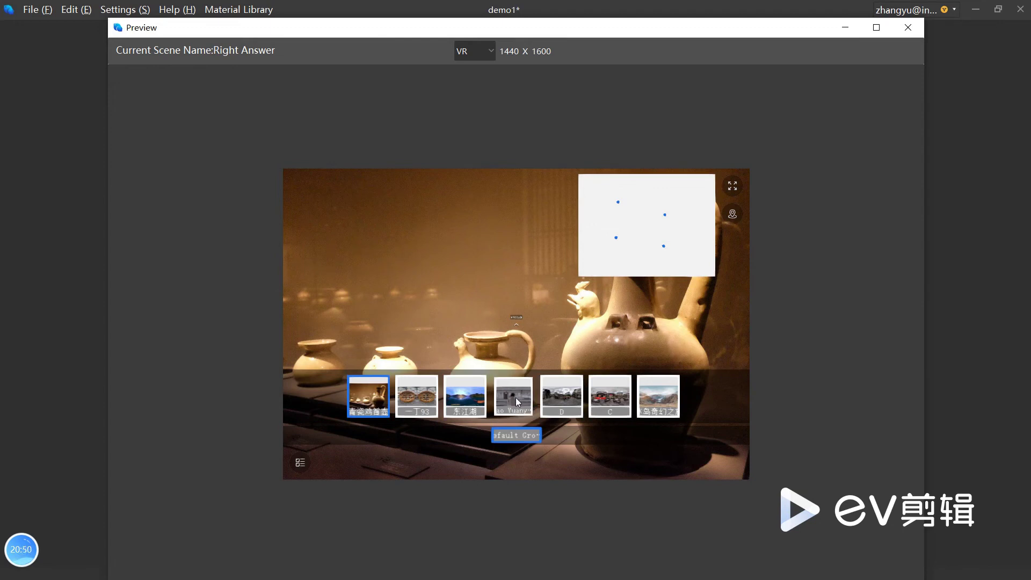
pyautogui.click(516, 397)
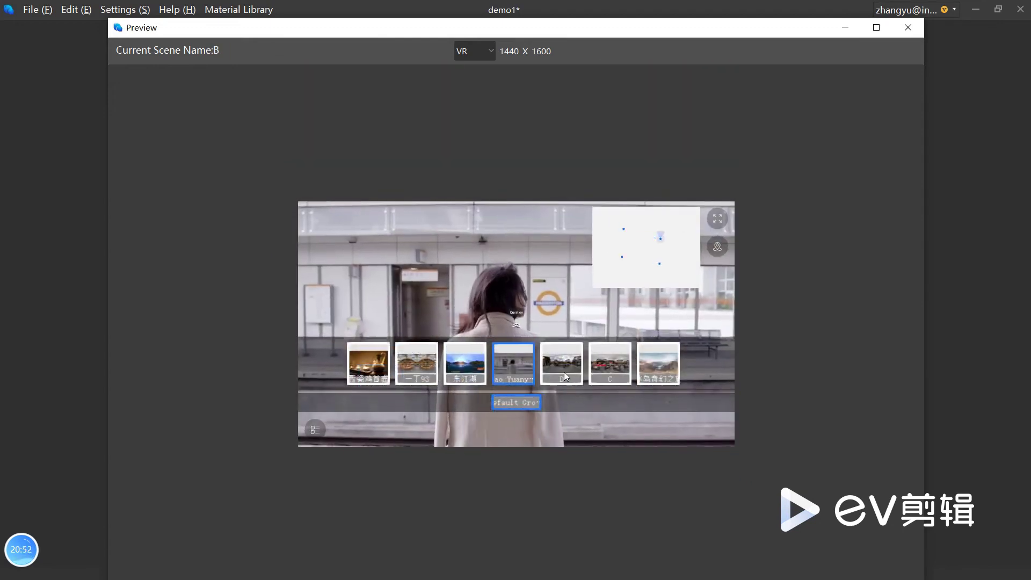
pyautogui.click(564, 371)
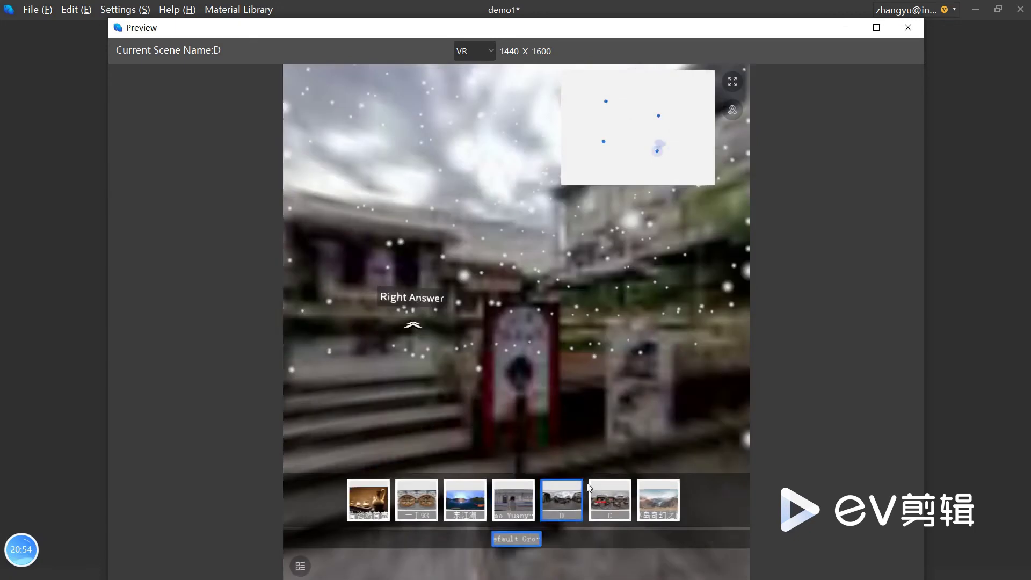
pyautogui.click(601, 506)
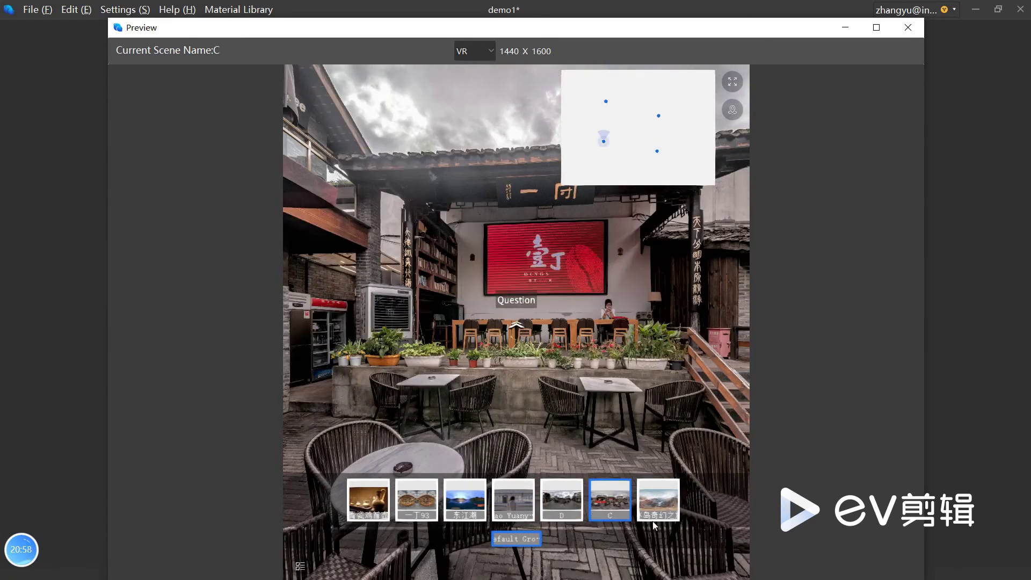
pyautogui.click(907, 31)
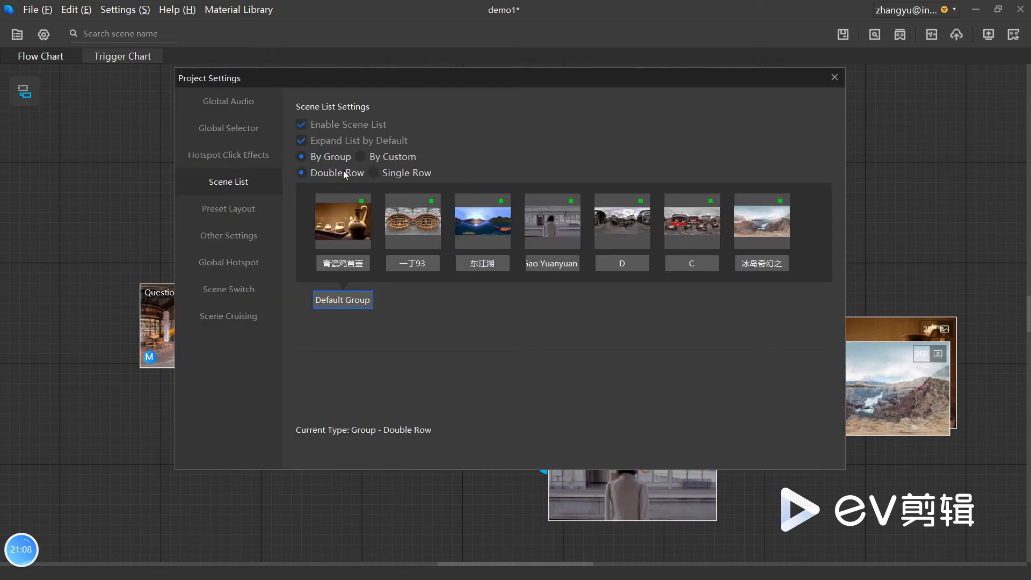
# - Switch the scene list to By Custom mode and add a third category to its main image row
pyautogui.click(369, 158)
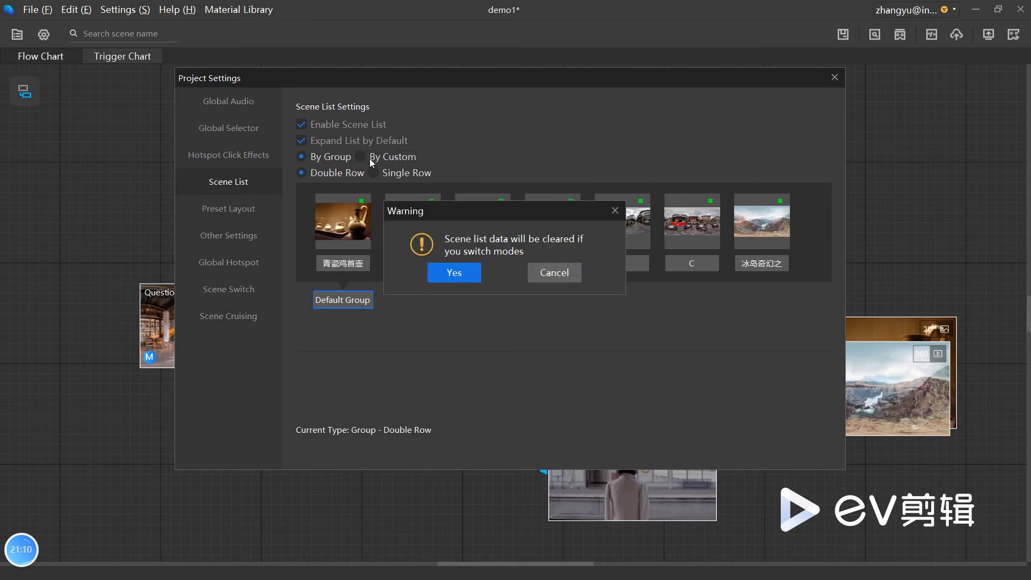
pyautogui.click(439, 271)
pyautogui.click(362, 217)
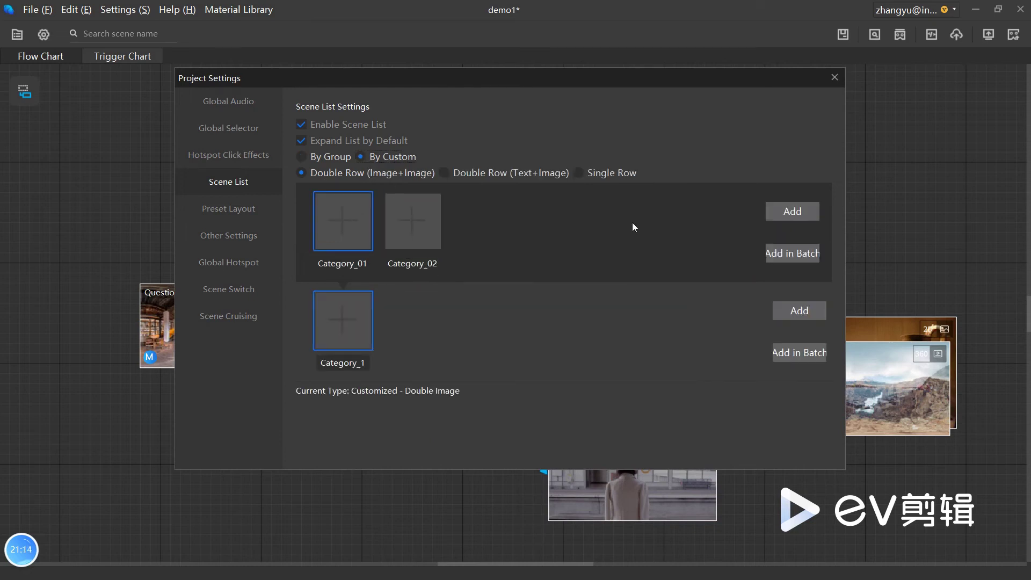
pyautogui.click(798, 213)
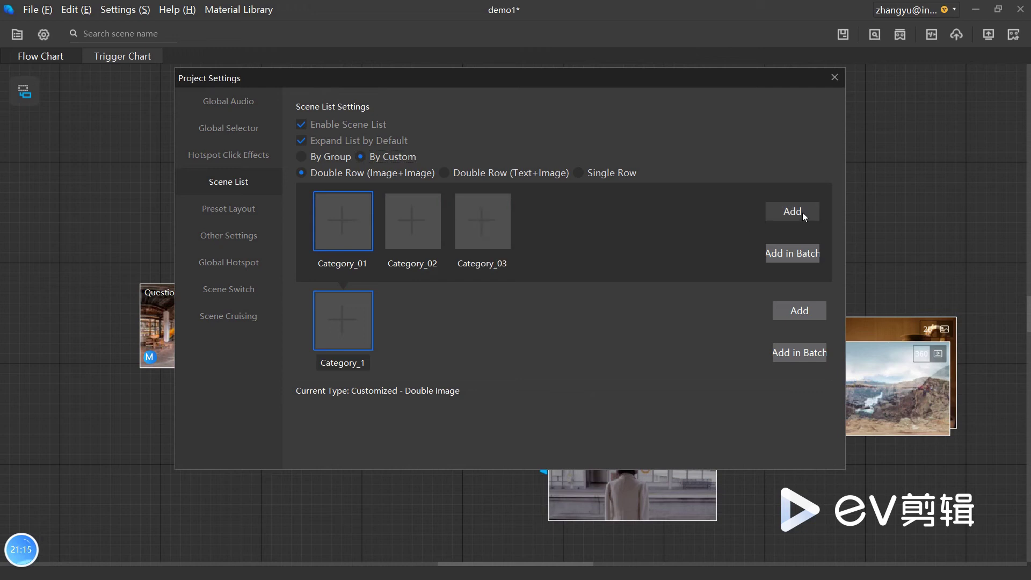
pyautogui.click(785, 256)
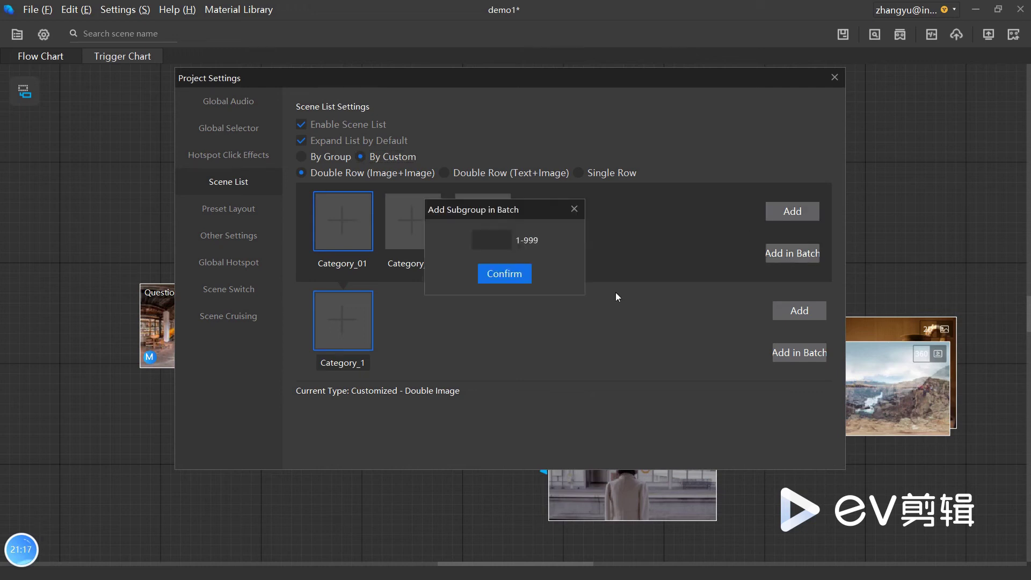
pyautogui.click(570, 211)
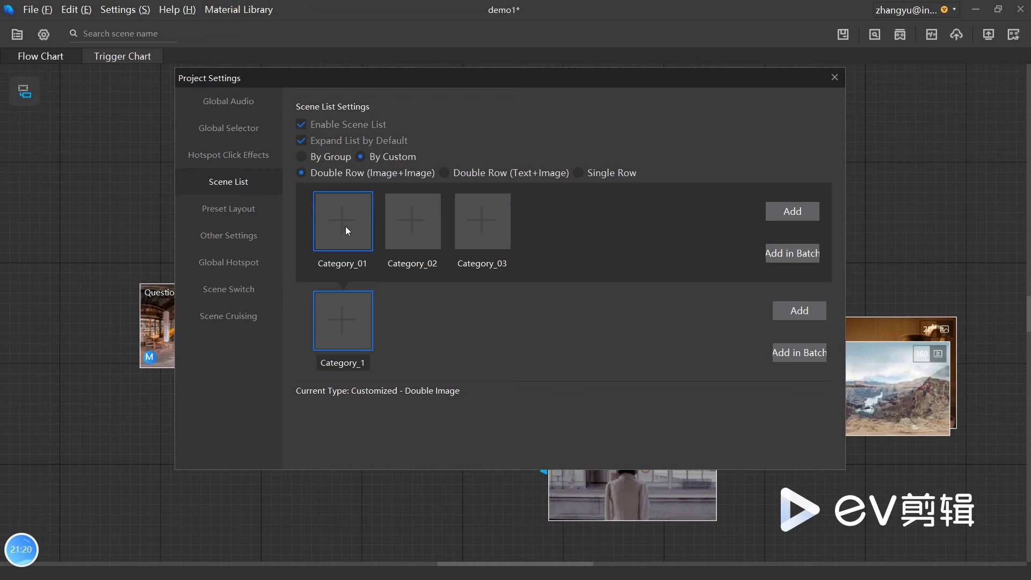
pyautogui.click(412, 220)
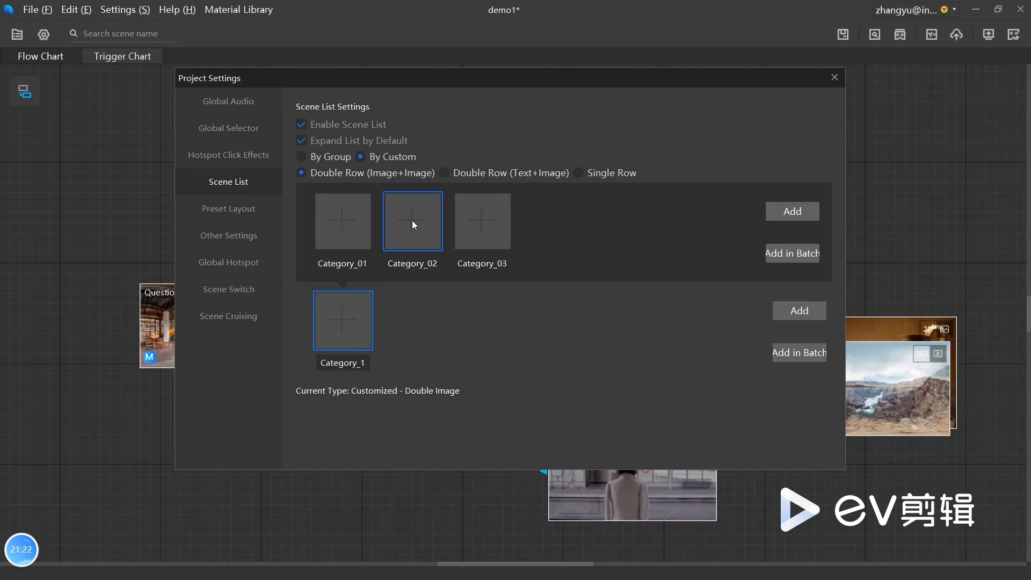
# - Switch the scene list to Double Row (Text+Image) and link its first image entry to scene D
pyautogui.click(448, 172)
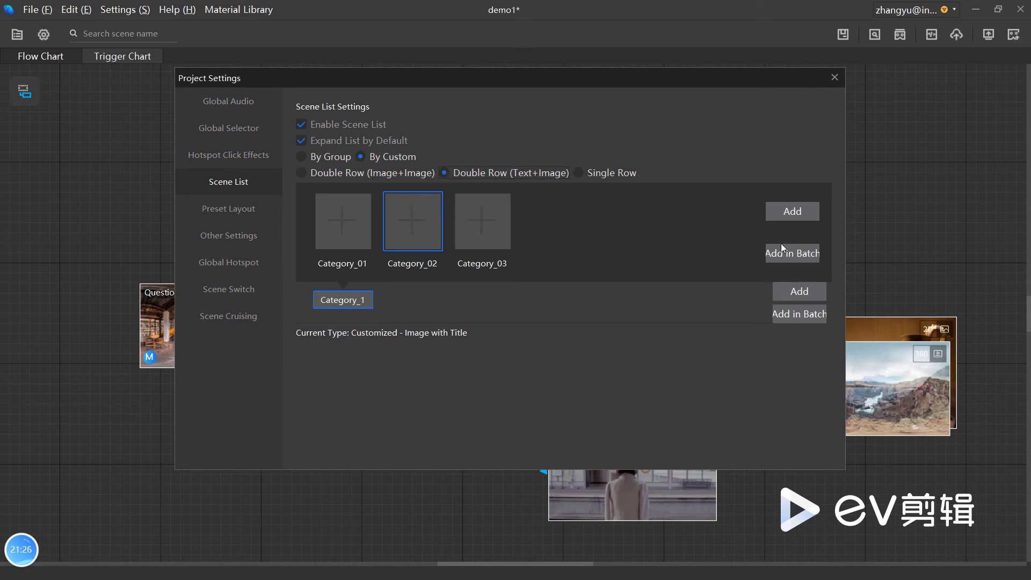
pyautogui.doubleClick(351, 223)
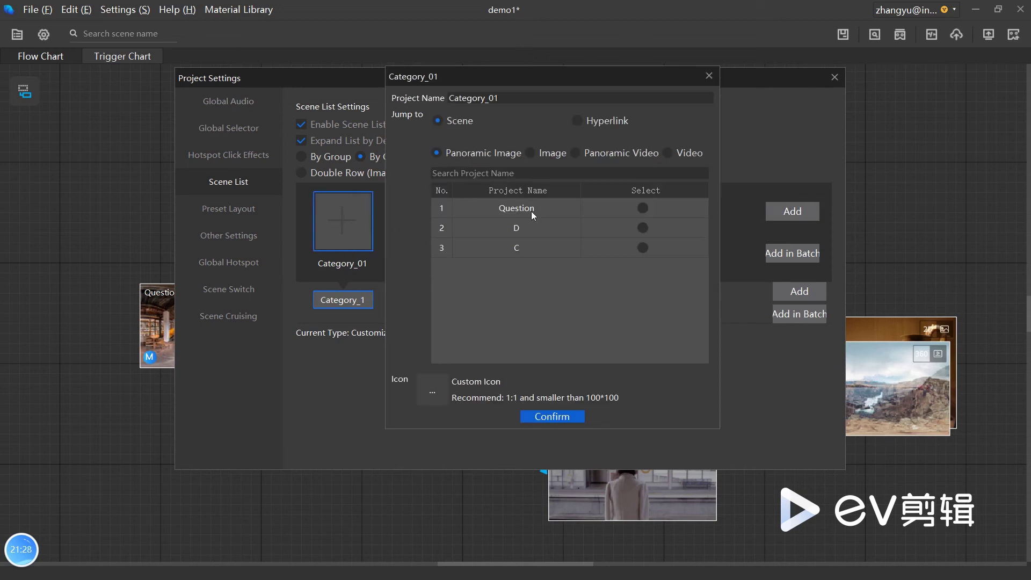
pyautogui.click(646, 208)
pyautogui.click(644, 227)
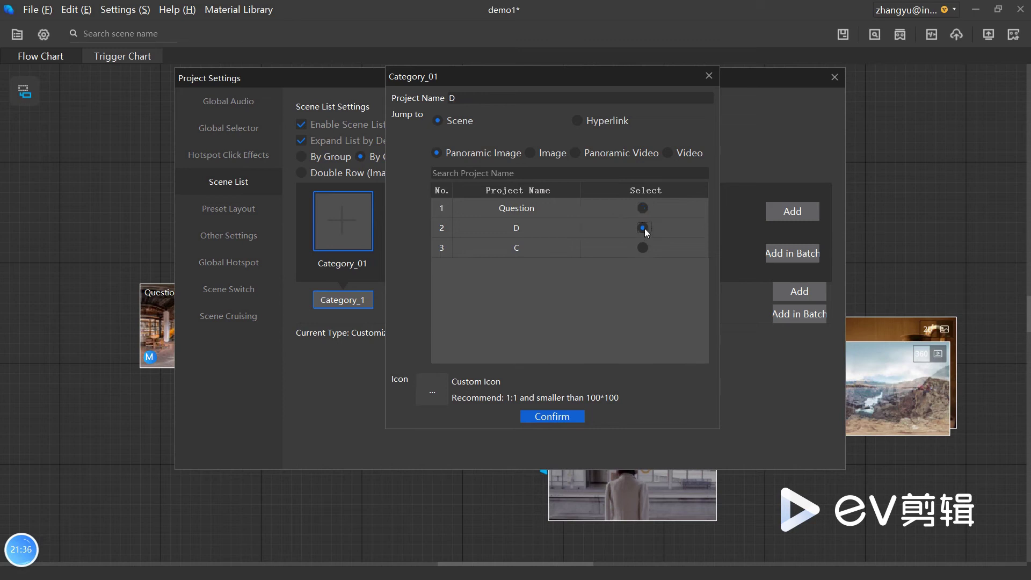
pyautogui.click(565, 416)
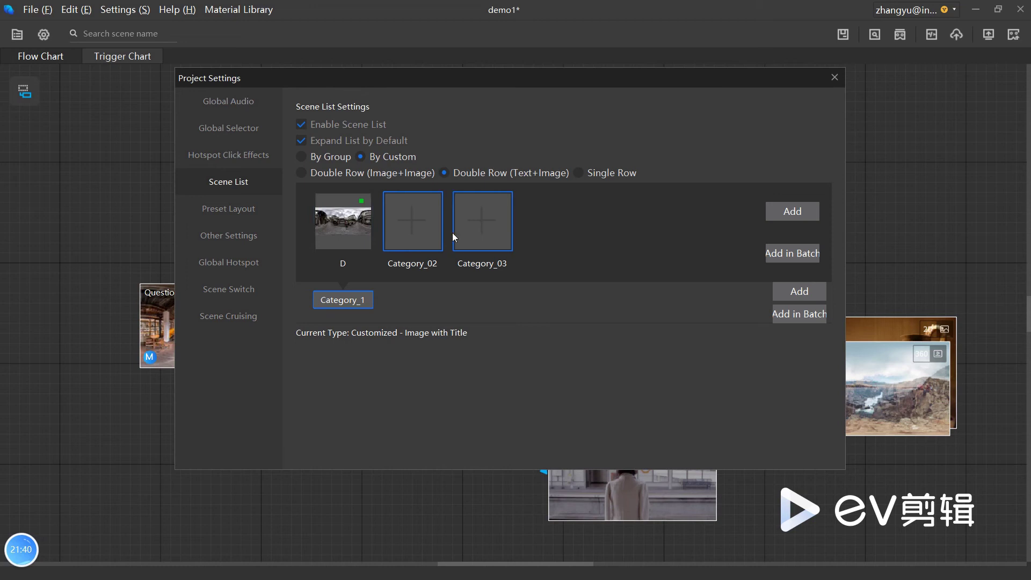
# - Link the Category_02 image entry to scene C
pyautogui.click(425, 216)
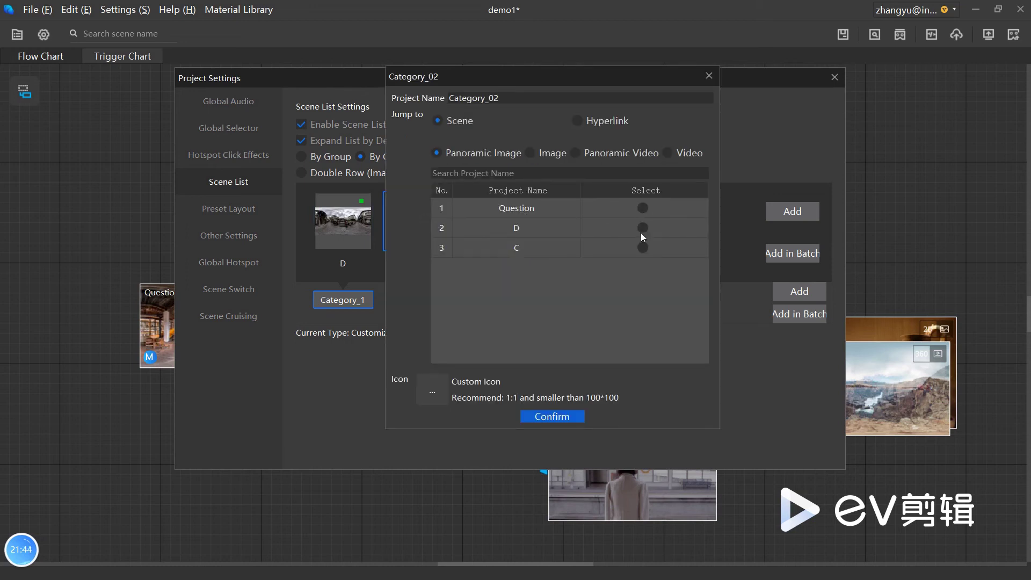
pyautogui.click(642, 248)
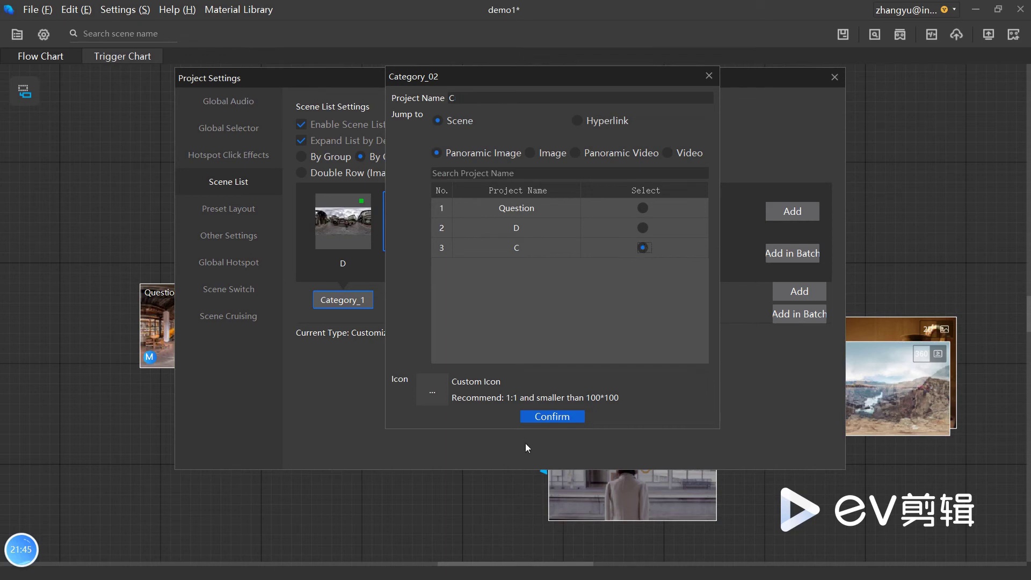
pyautogui.click(559, 417)
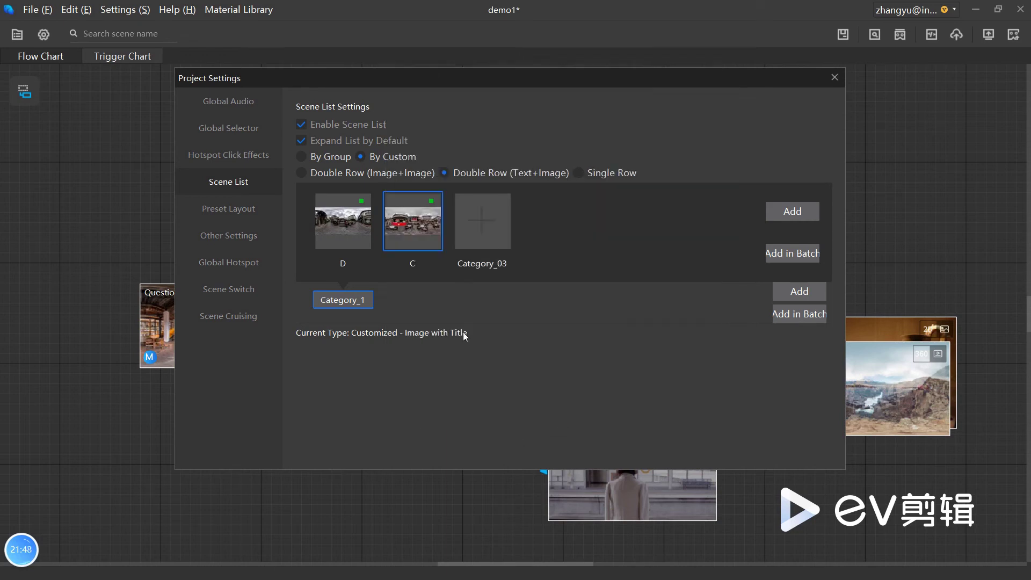
# - Add a second text category to the scene list and give it two image entries
pyautogui.click(529, 312)
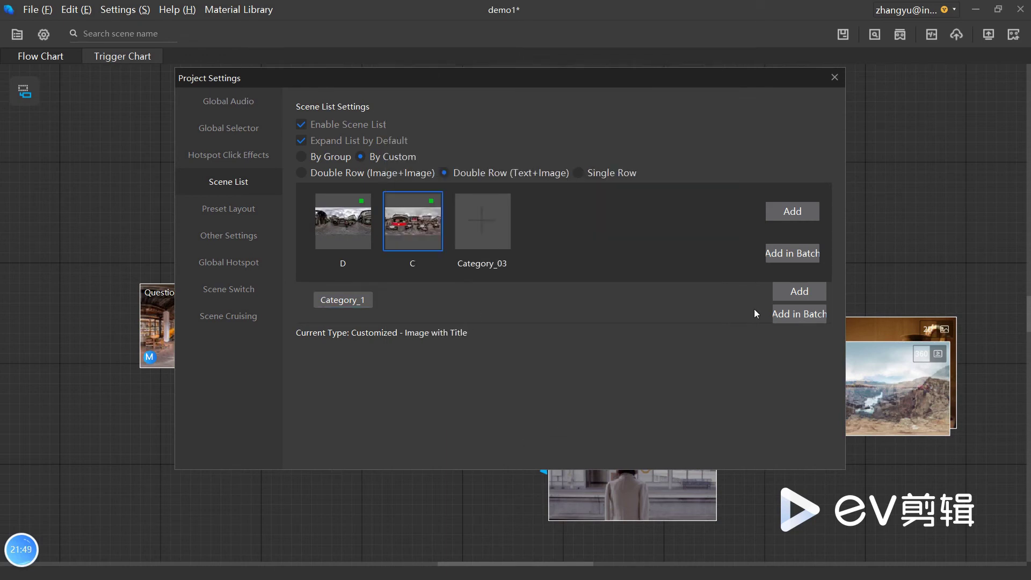
pyautogui.click(803, 291)
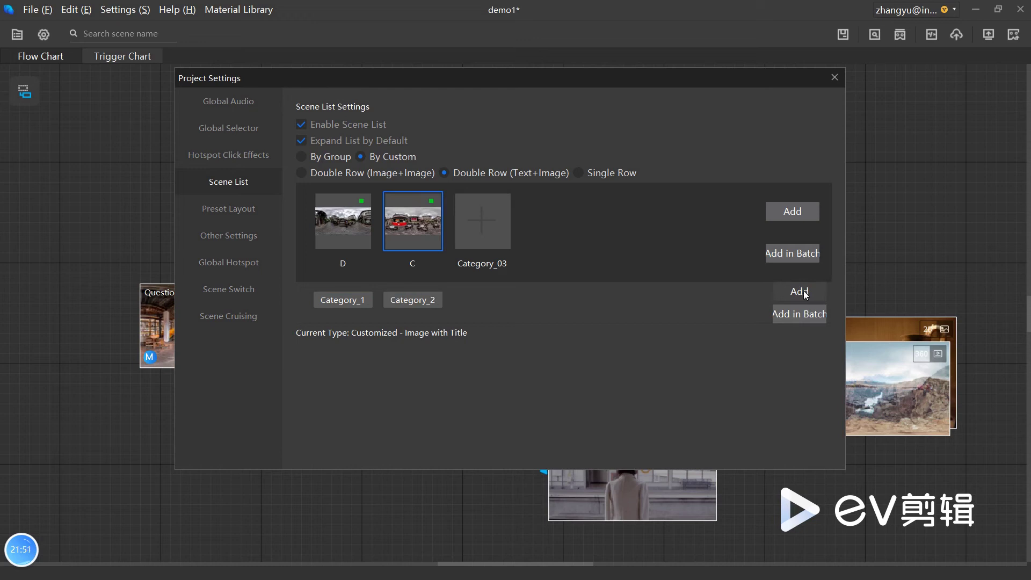
pyautogui.click(421, 300)
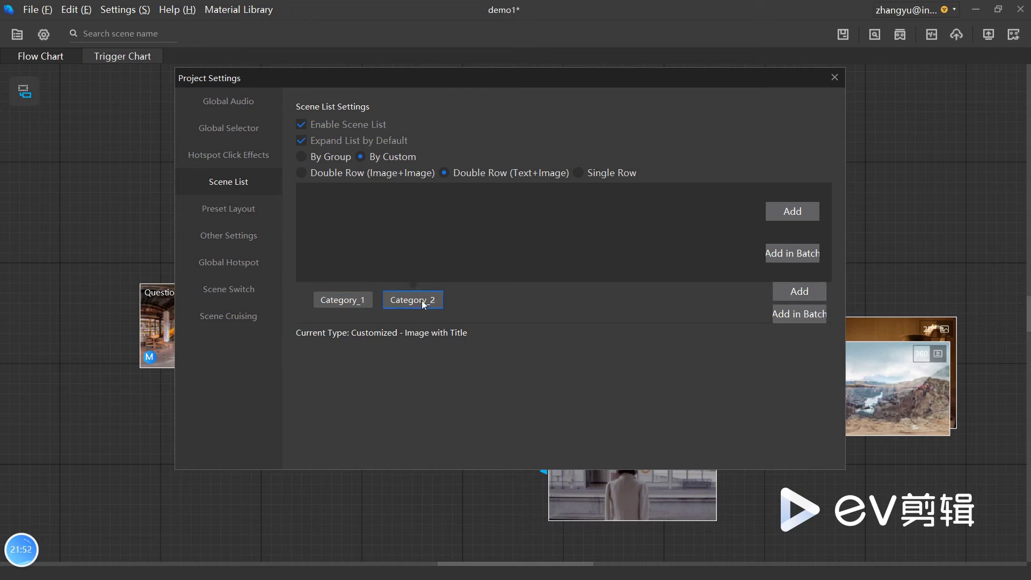
pyautogui.click(792, 216)
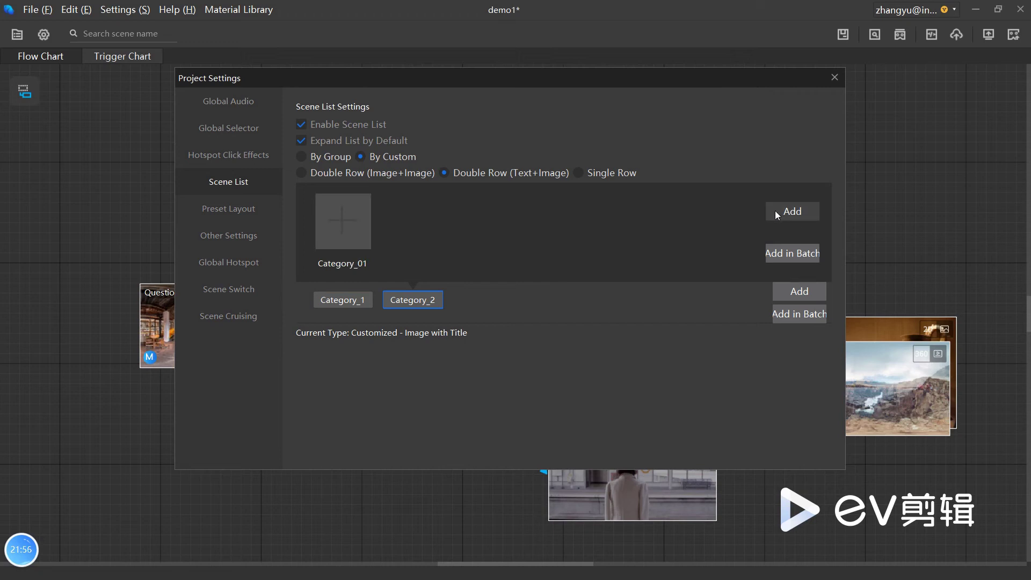
pyautogui.click(774, 210)
# - Link the first image entry of Category_2 to the Question scene
pyautogui.doubleClick(350, 227)
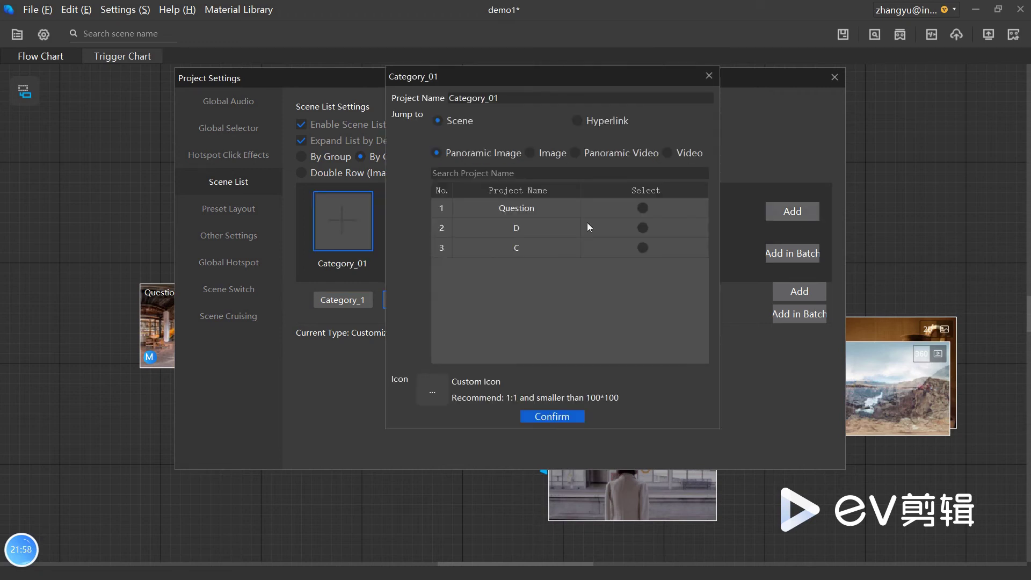
pyautogui.click(642, 207)
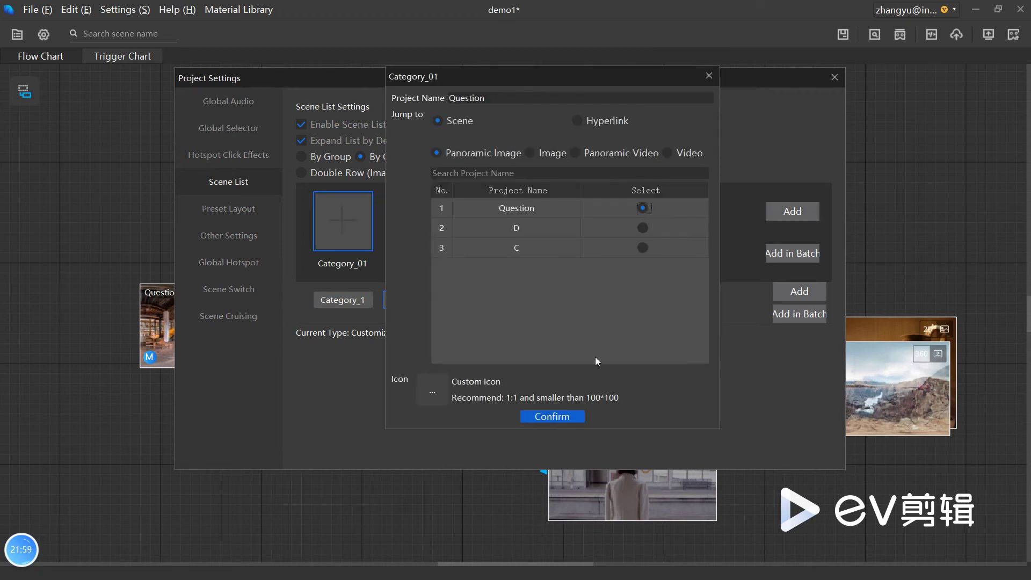
pyautogui.click(551, 417)
# - Delete the empty image entries from Category_1 and Category_2
pyautogui.click(343, 299)
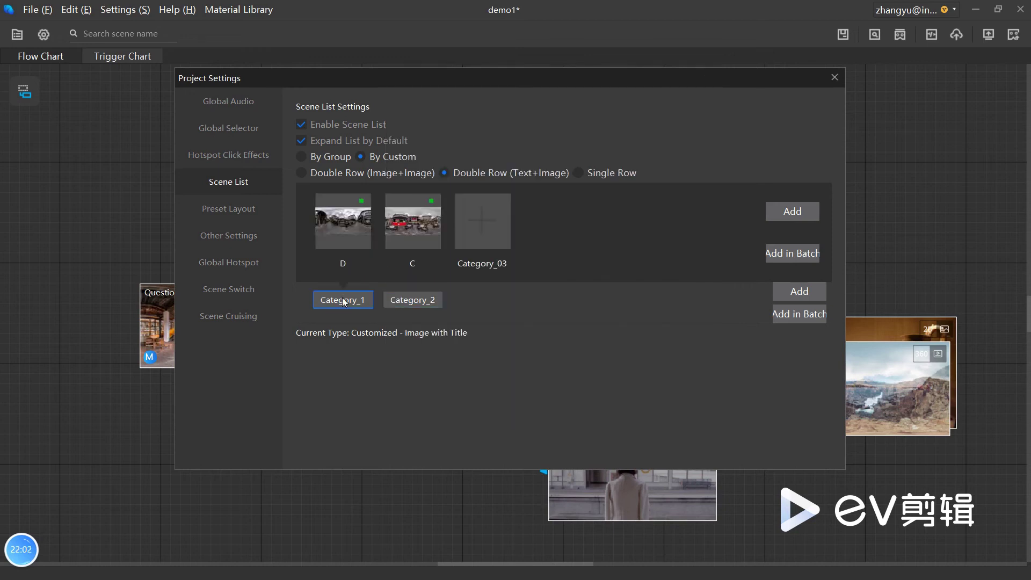
pyautogui.rightClick(488, 219)
pyautogui.click(506, 233)
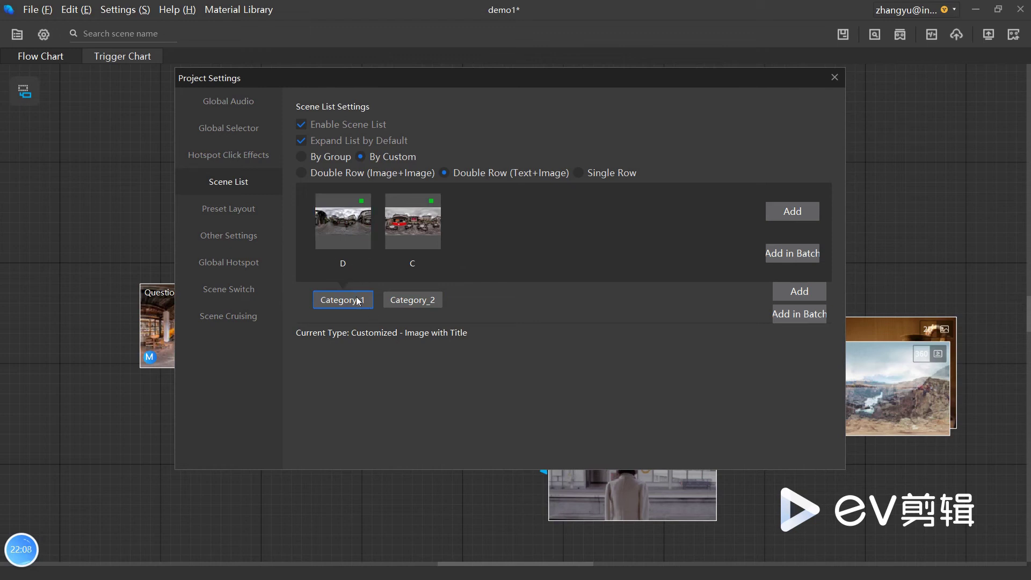
pyautogui.click(416, 299)
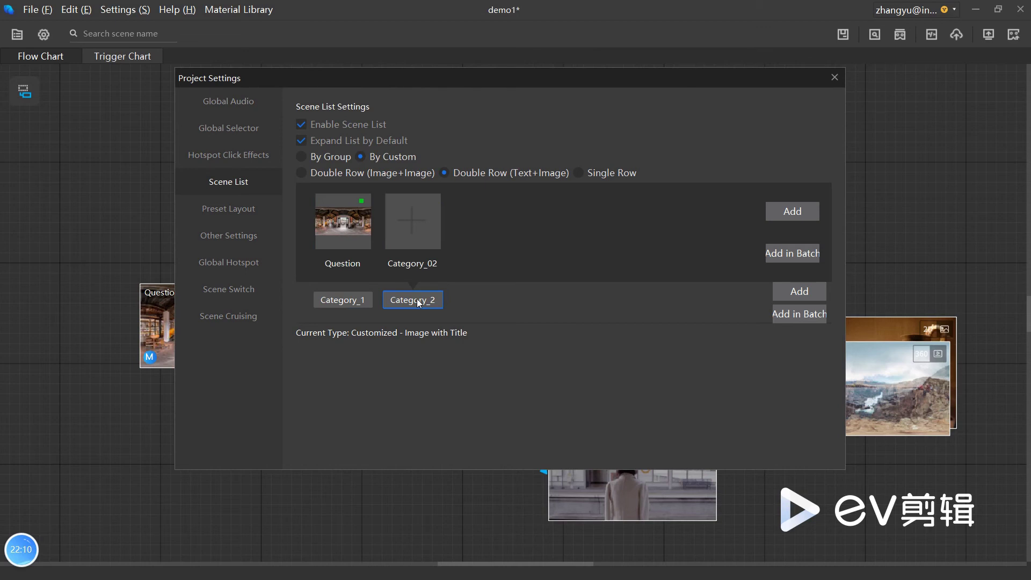
pyautogui.rightClick(420, 234)
pyautogui.click(452, 244)
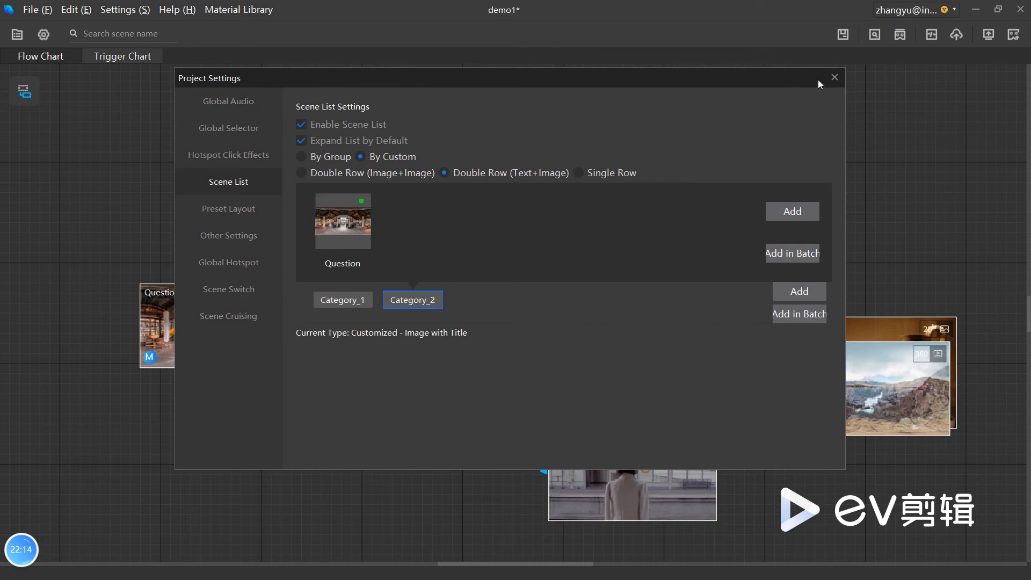
# - Preview the custom scene list by switching between Category_1 and Category_2
pyautogui.click(834, 77)
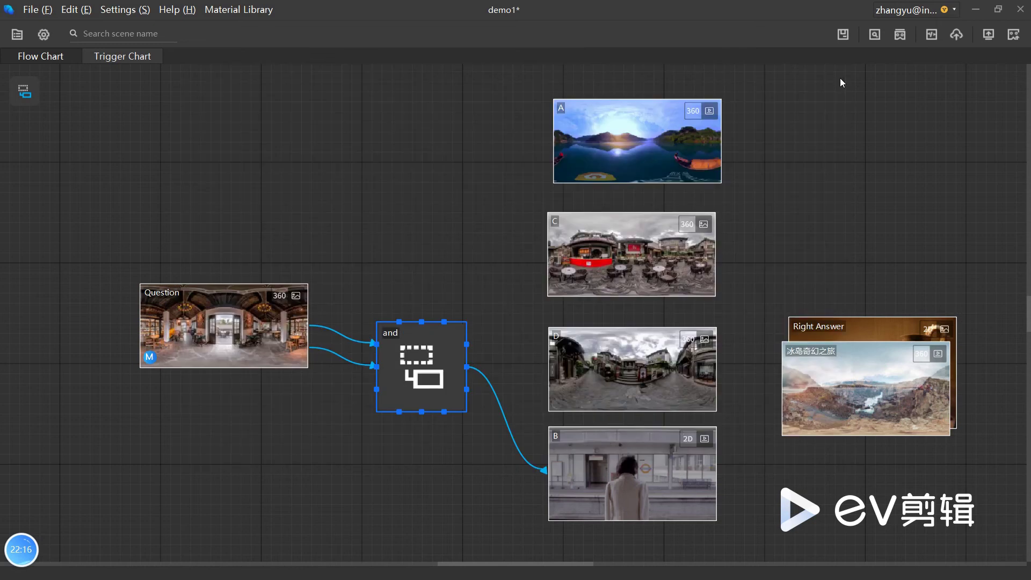
pyautogui.click(875, 34)
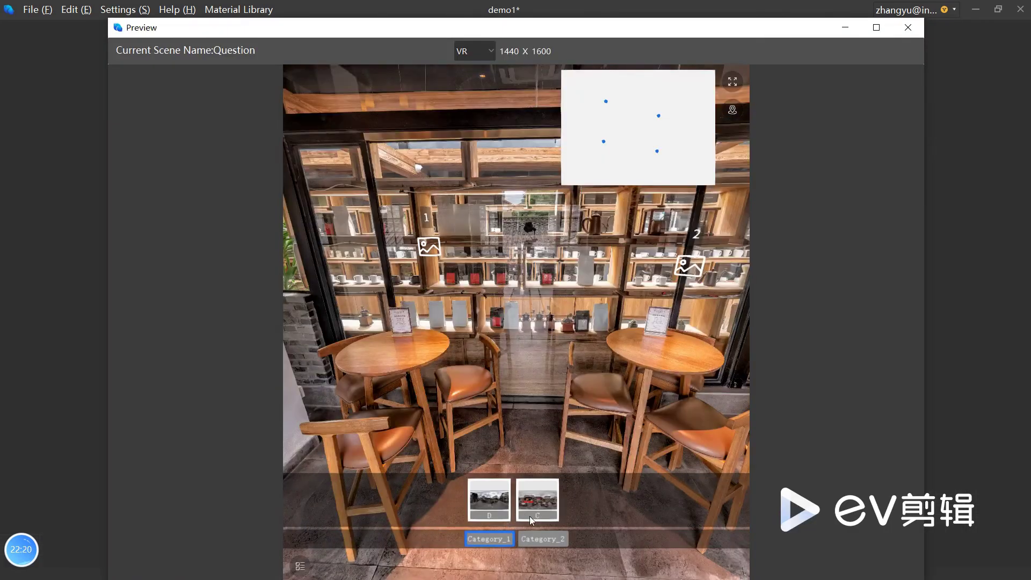
pyautogui.click(530, 533)
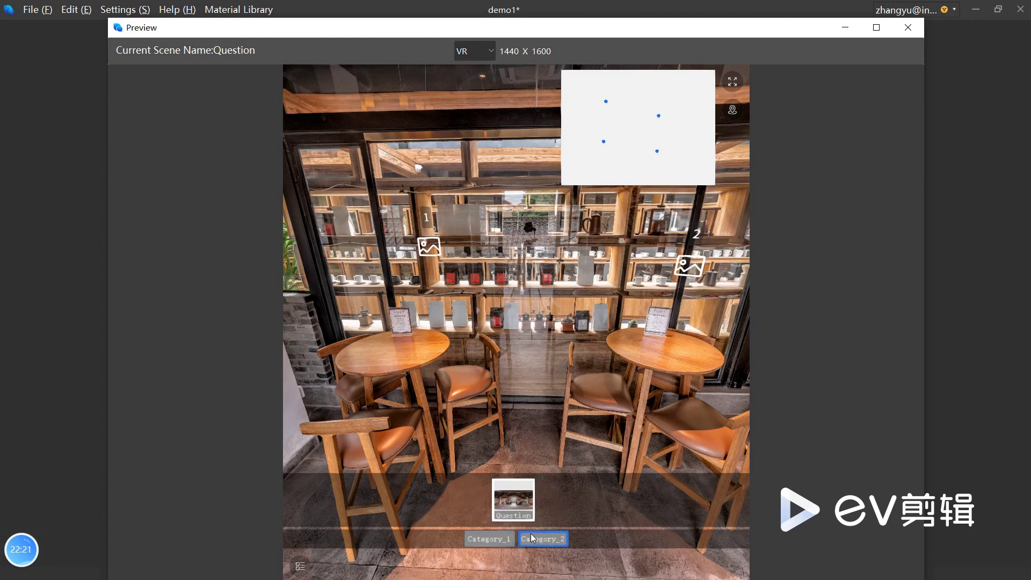
pyautogui.click(504, 540)
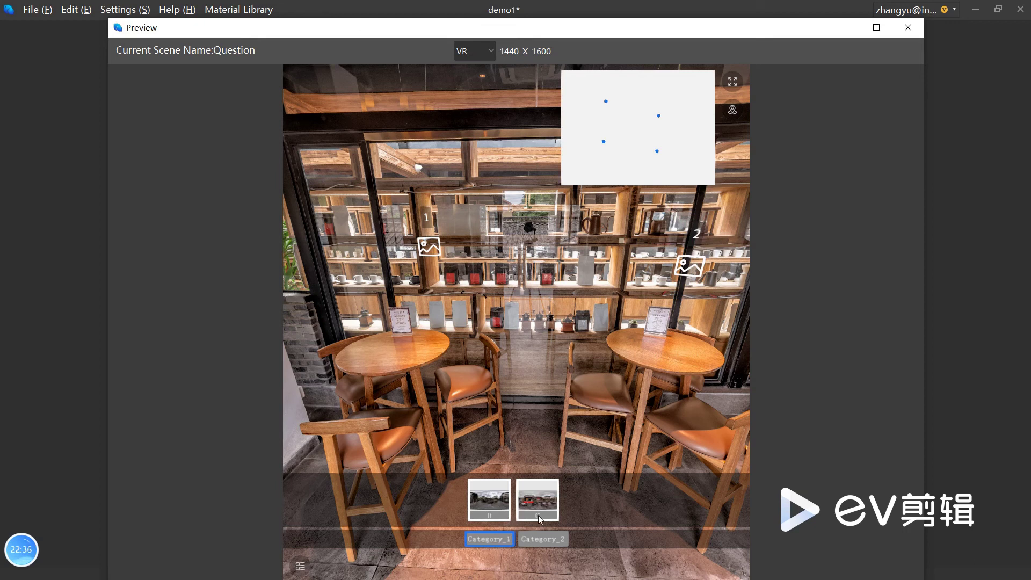
pyautogui.click(536, 539)
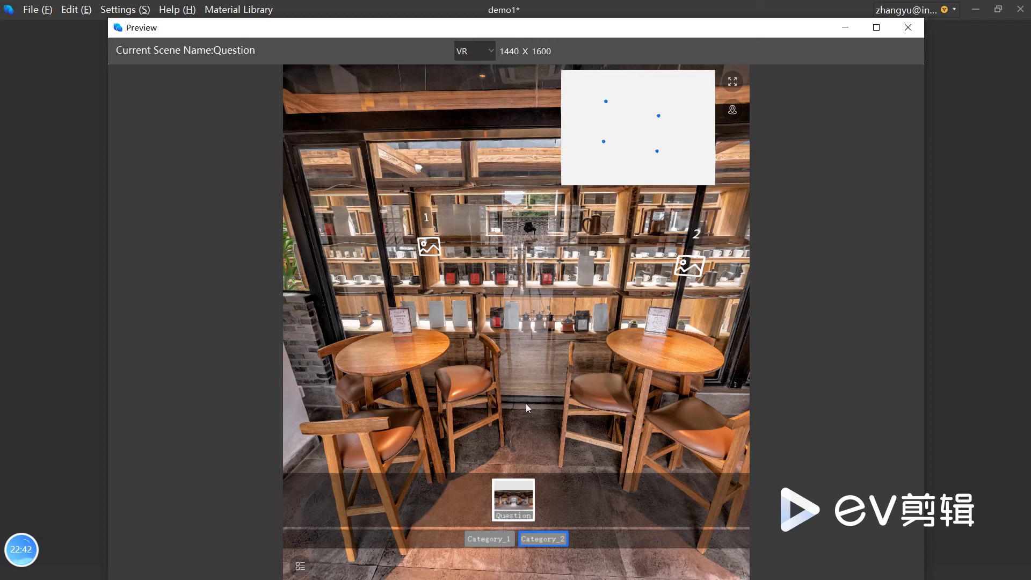
pyautogui.click(907, 28)
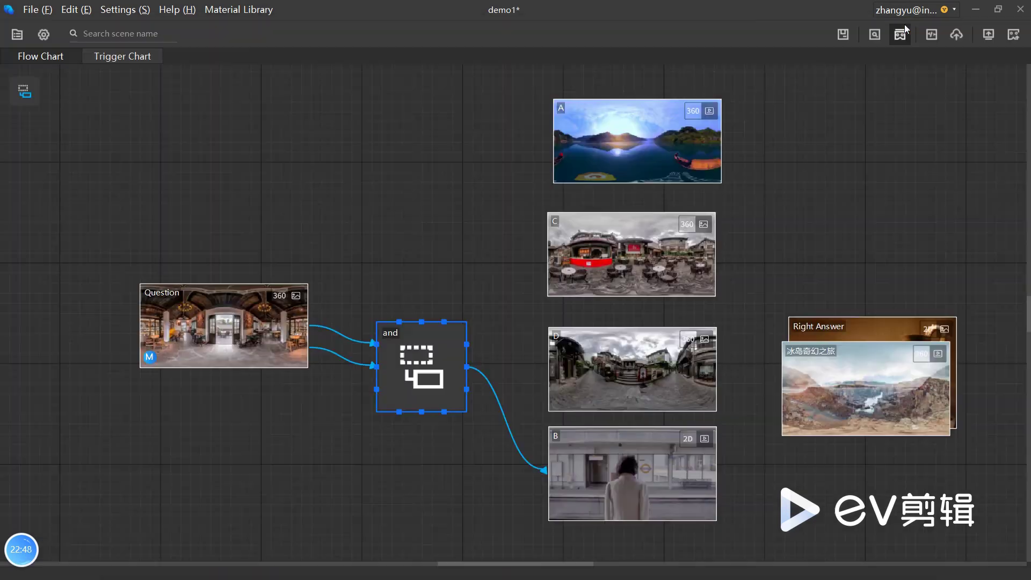
# - Look over the terminal resolutions under Preset Layout and the terminal parameters under Other Settings
pyautogui.click(44, 35)
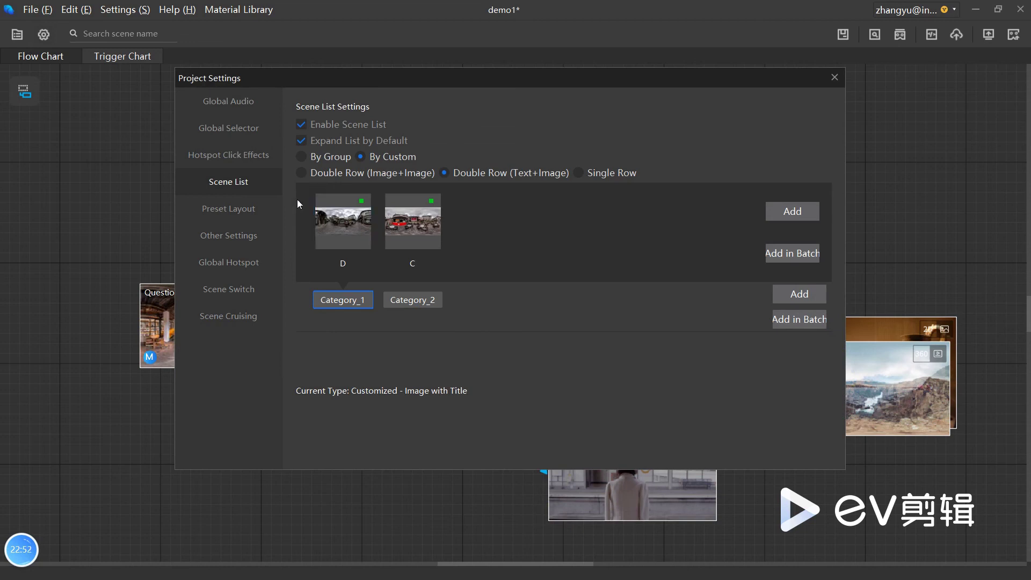
pyautogui.click(265, 208)
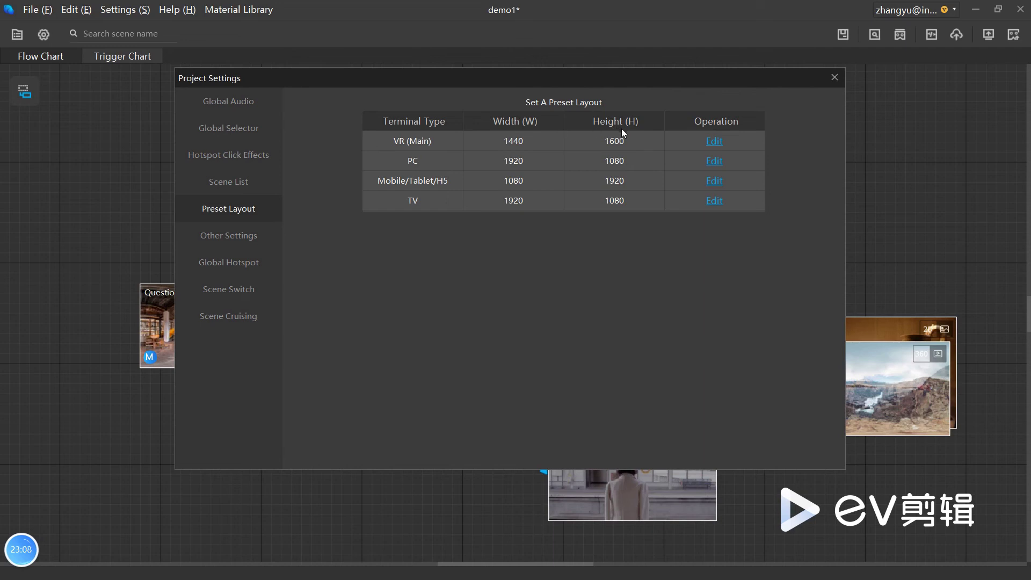
pyautogui.click(253, 235)
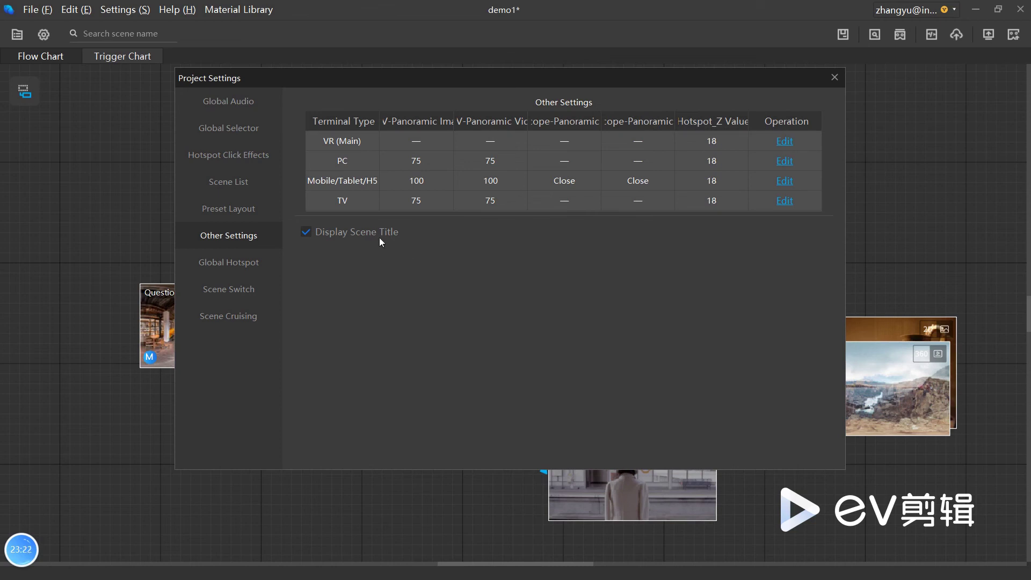
# - Turn off Display Scene Title and preview the project without the scene name
pyautogui.click(329, 230)
pyautogui.click(833, 78)
pyautogui.click(875, 35)
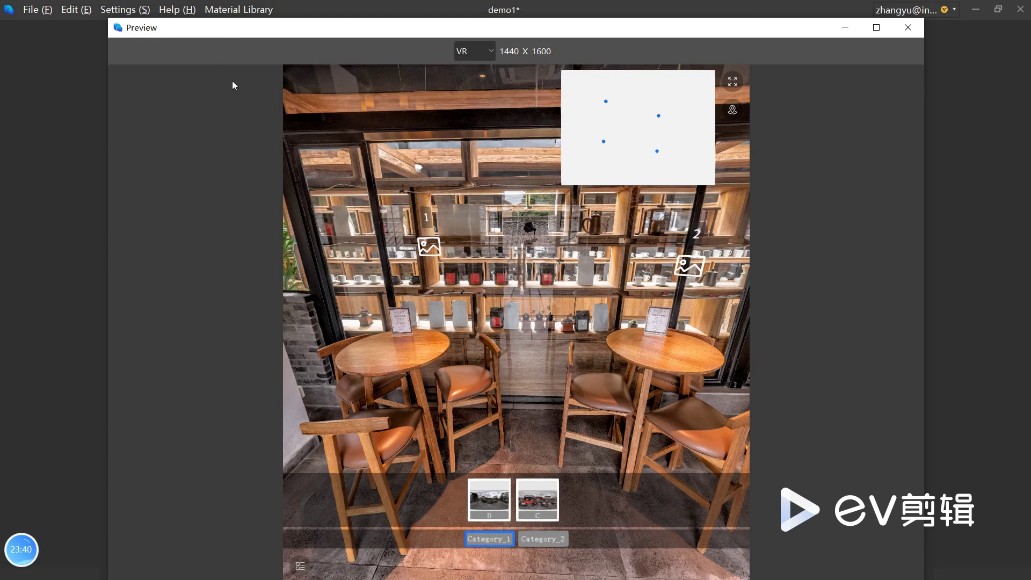
pyautogui.click(908, 27)
# - Turn Display Scene Title back on and preview the project again
pyautogui.click(48, 42)
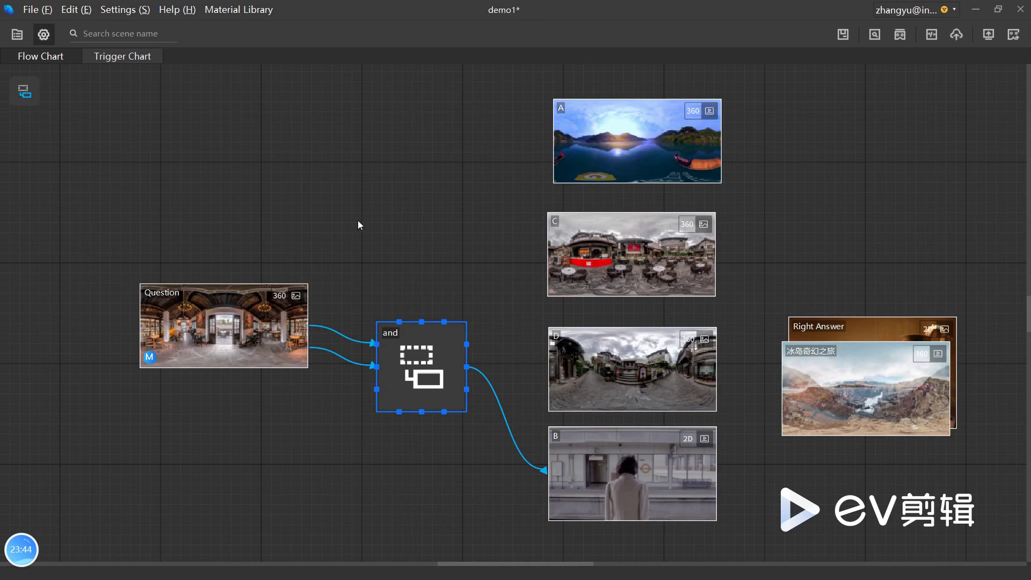
pyautogui.click(363, 234)
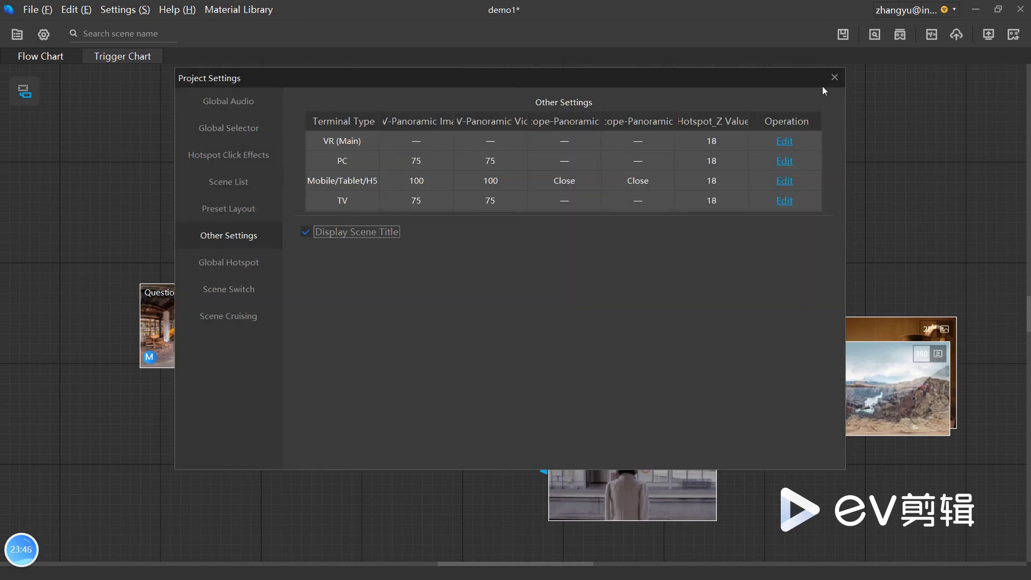
pyautogui.click(833, 78)
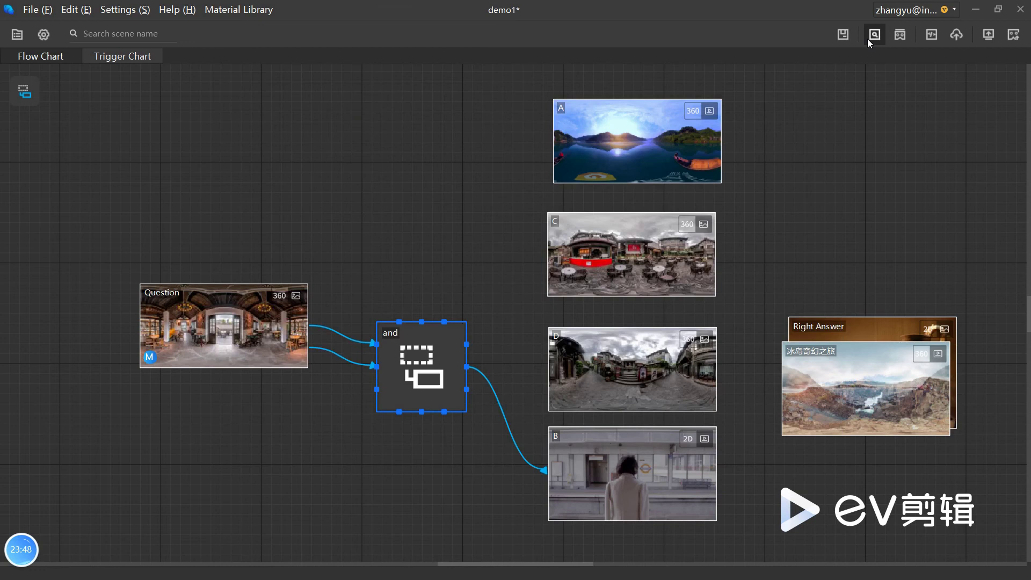
pyautogui.click(873, 34)
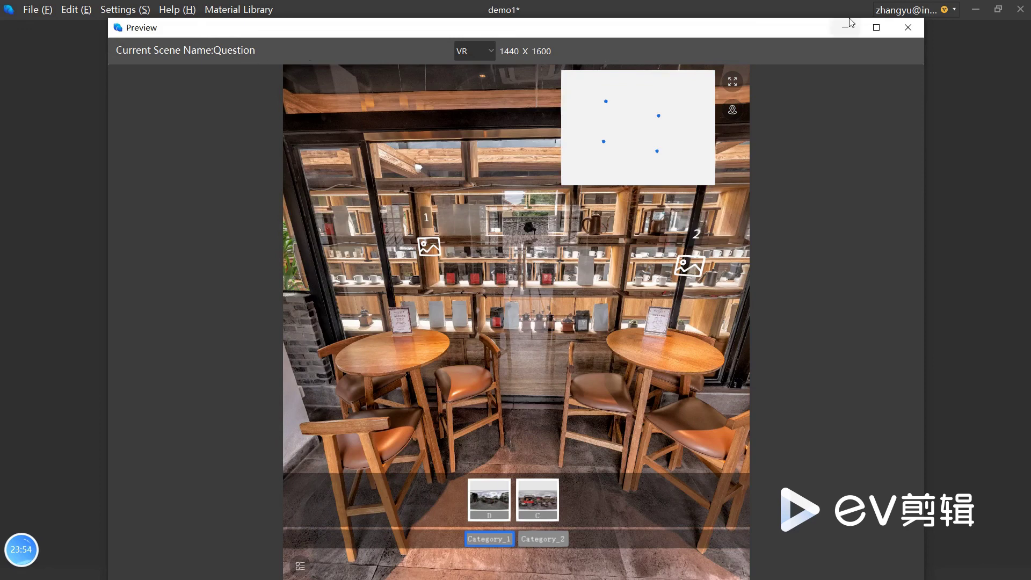
pyautogui.click(908, 28)
# - Enable the project's global hotspot, with its position set to Lower Right and its type set to Hyperlink
pyautogui.click(40, 35)
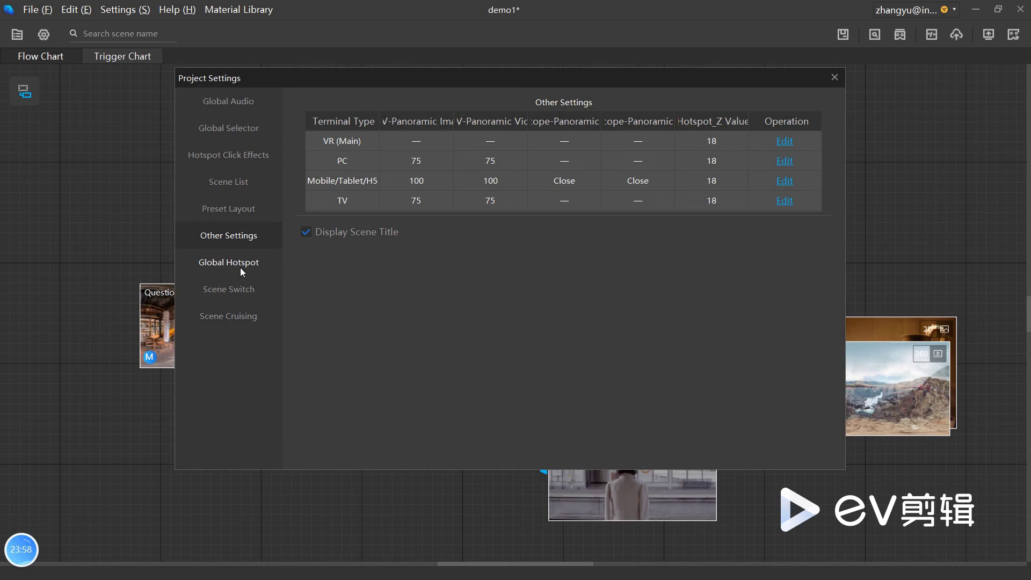
pyautogui.click(239, 263)
pyautogui.click(342, 111)
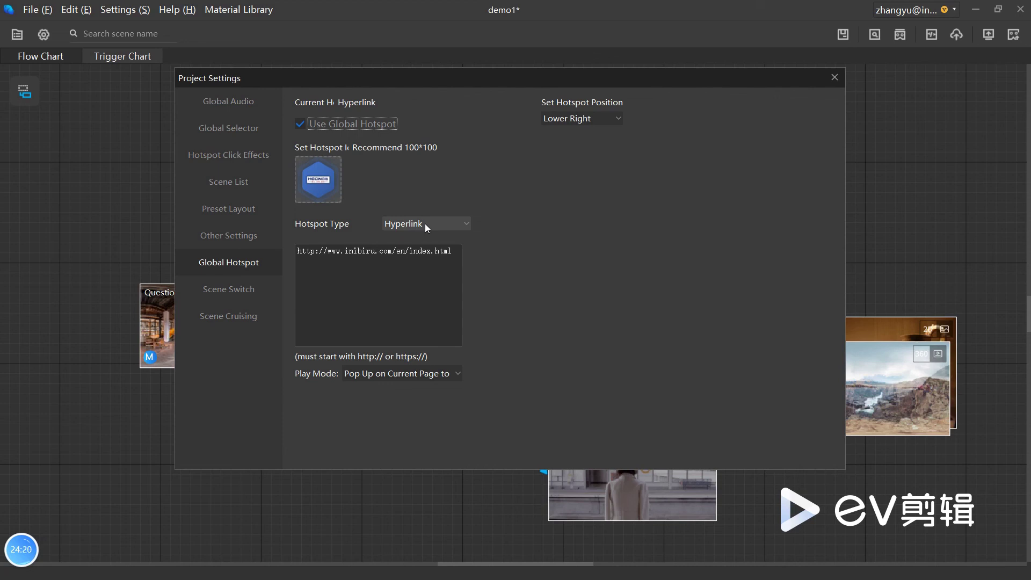
pyautogui.click(592, 117)
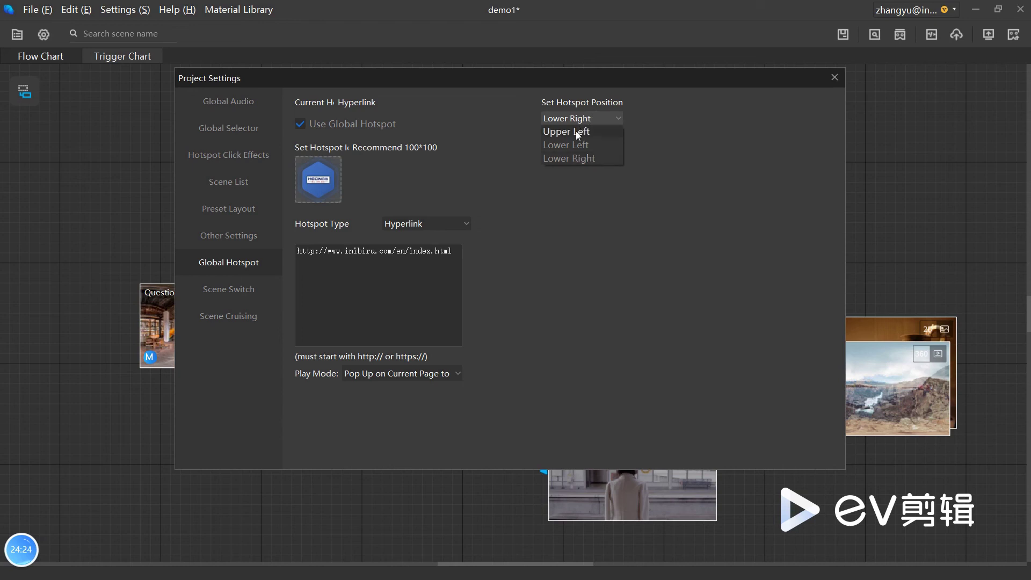
pyautogui.click(571, 159)
pyautogui.click(444, 224)
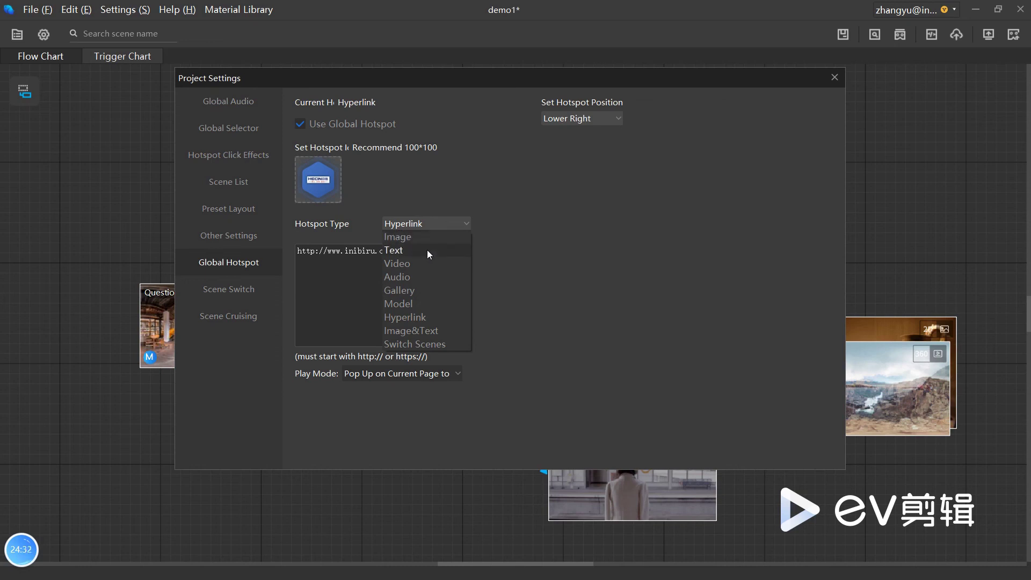
pyautogui.click(429, 320)
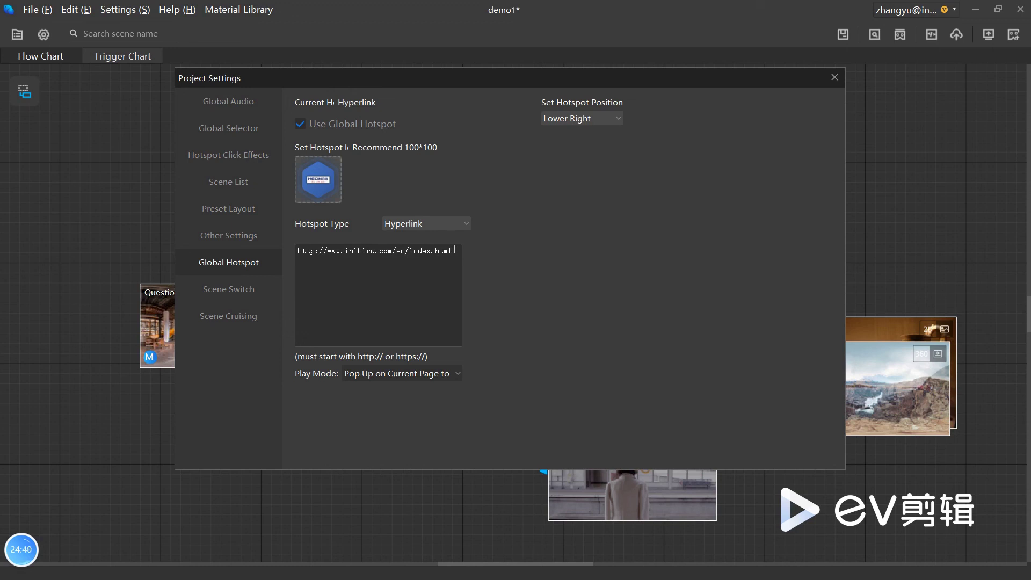
pyautogui.click(834, 77)
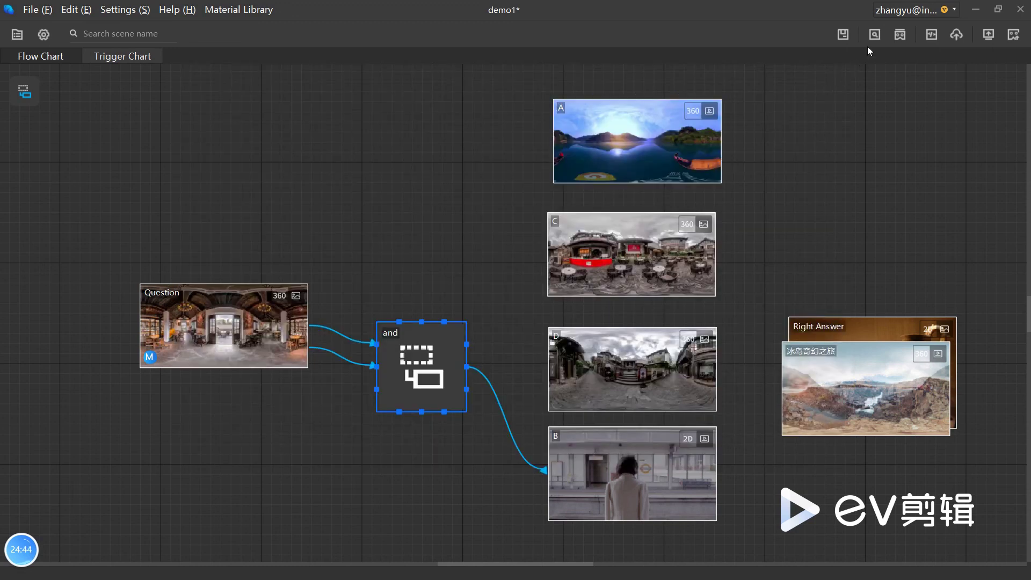
# - Preview the project and test the global hotspot's hyperlink to the website
pyautogui.click(874, 34)
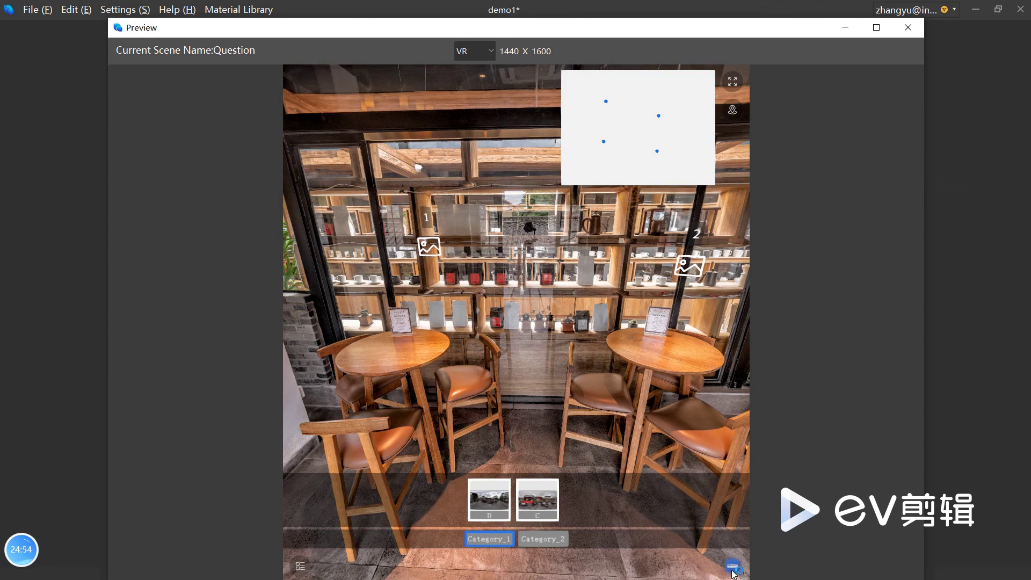
pyautogui.click(734, 571)
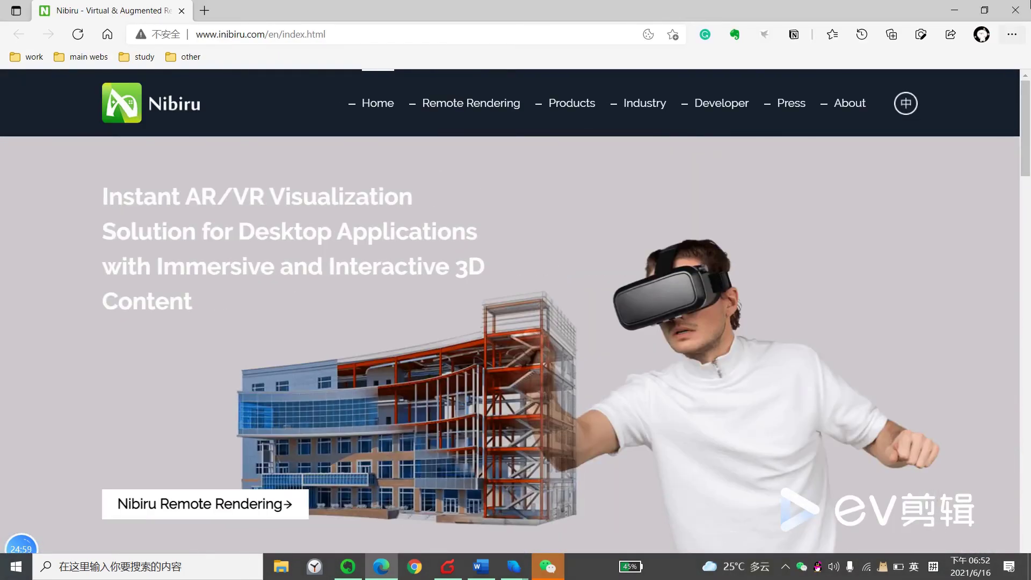
pyautogui.click(954, 9)
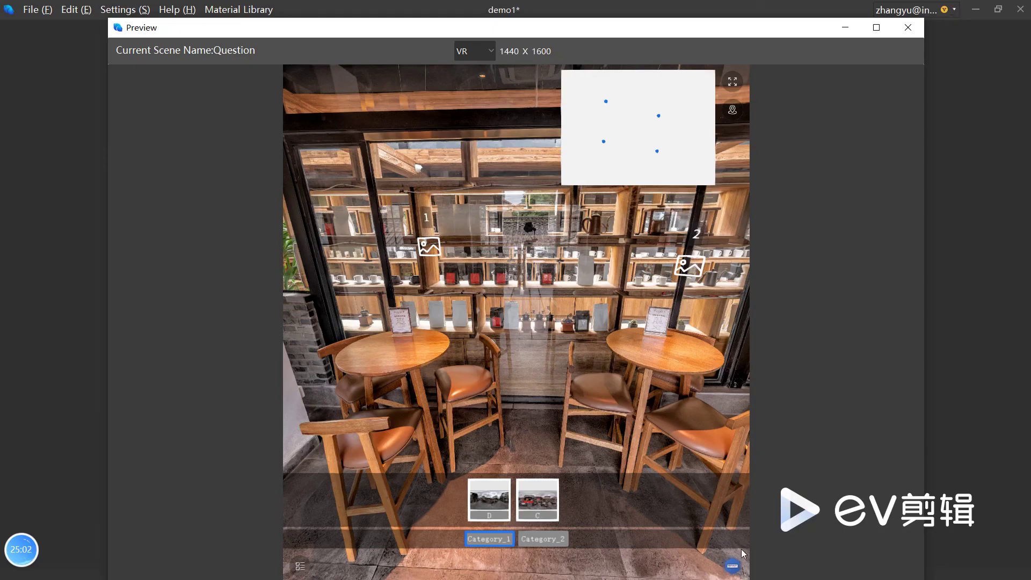
pyautogui.click(907, 28)
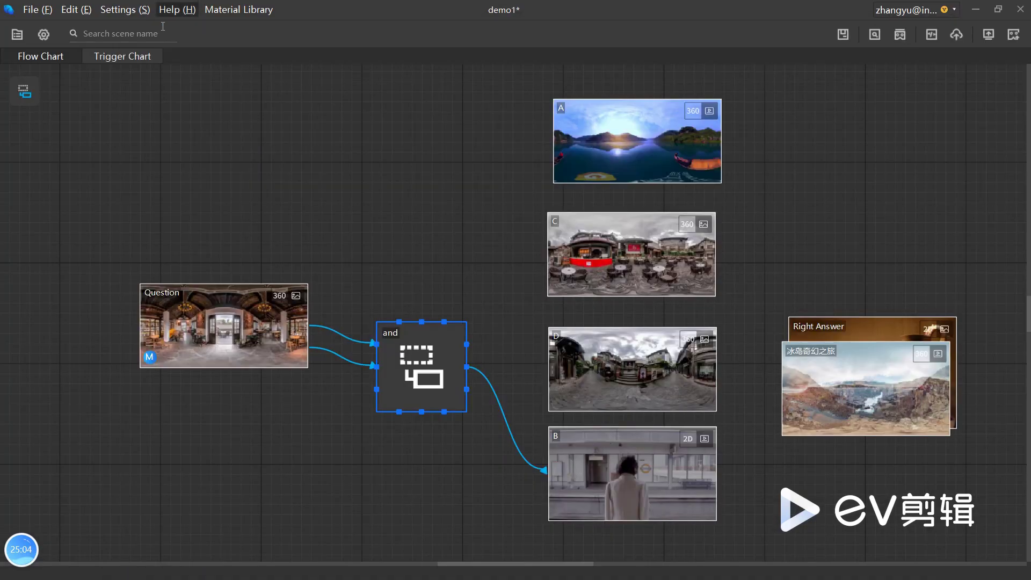
# - Change the global hotspot's type to Switch Scenes with Question as the target scene
pyautogui.click(44, 35)
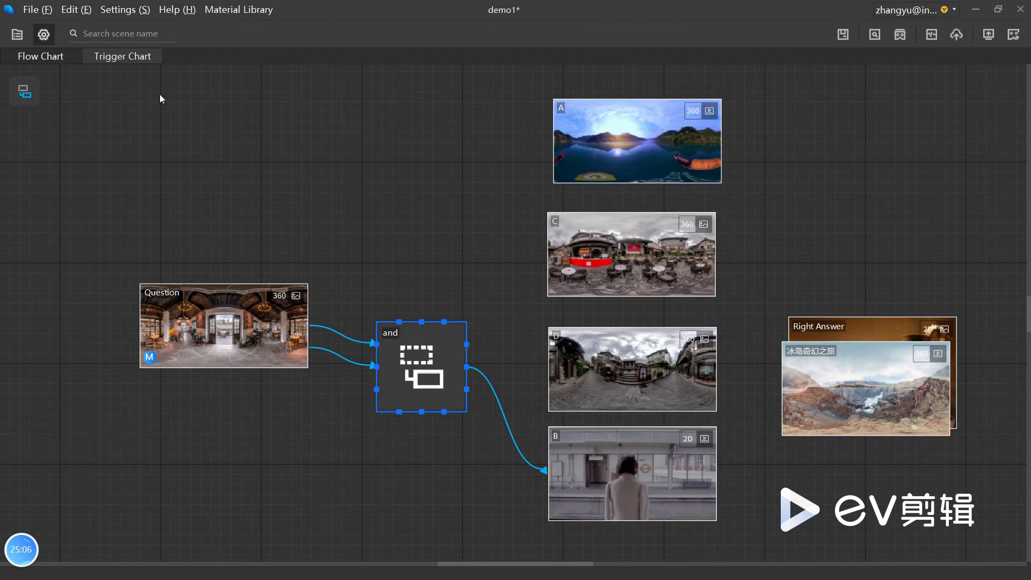
pyautogui.click(430, 222)
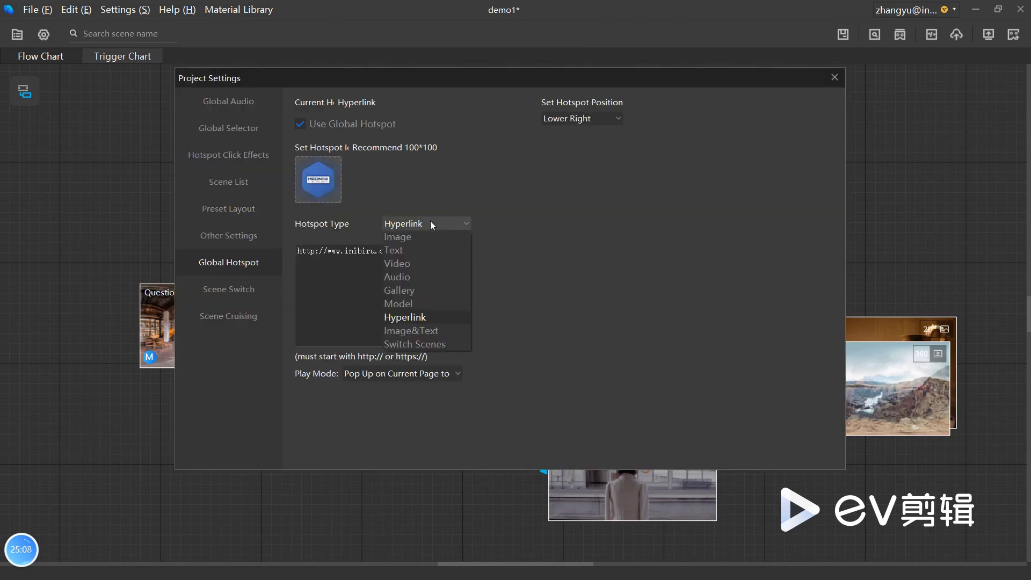
pyautogui.click(409, 344)
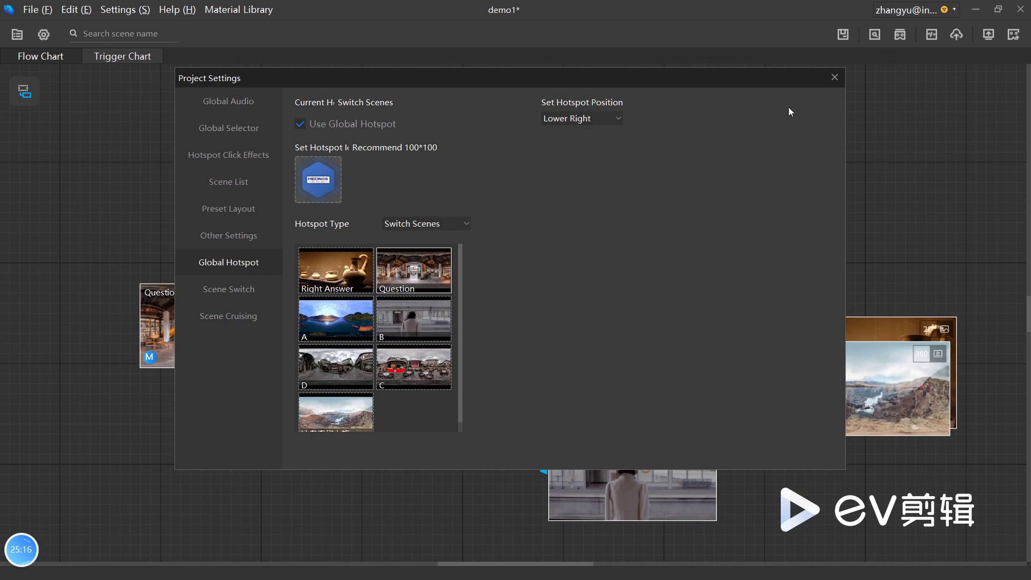
pyautogui.click(834, 77)
# - Preview the project and test returning to the Question scene through the global hotspot, from scene C and from a turned view
pyautogui.click(875, 36)
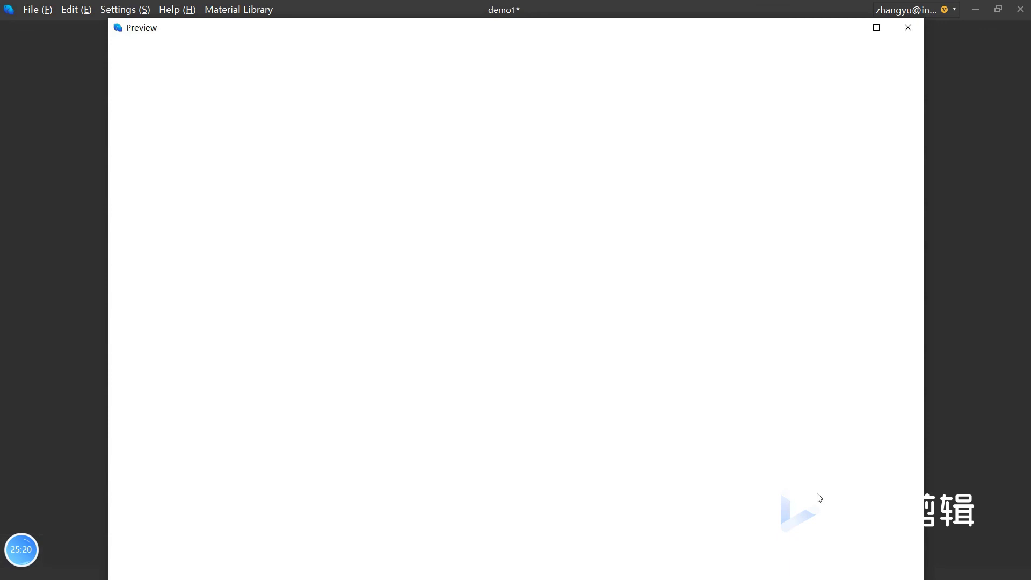
pyautogui.click(732, 567)
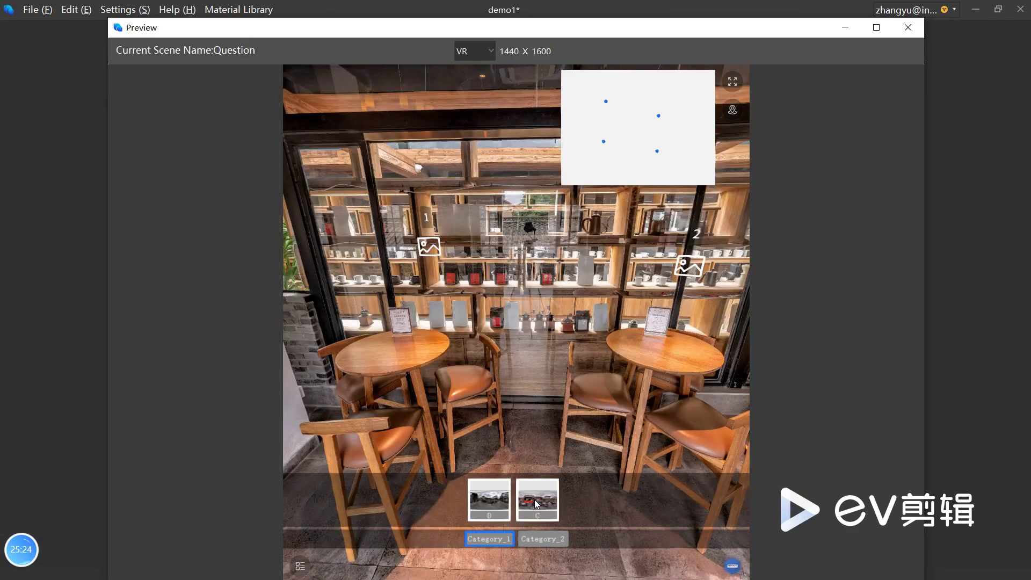
pyautogui.click(538, 502)
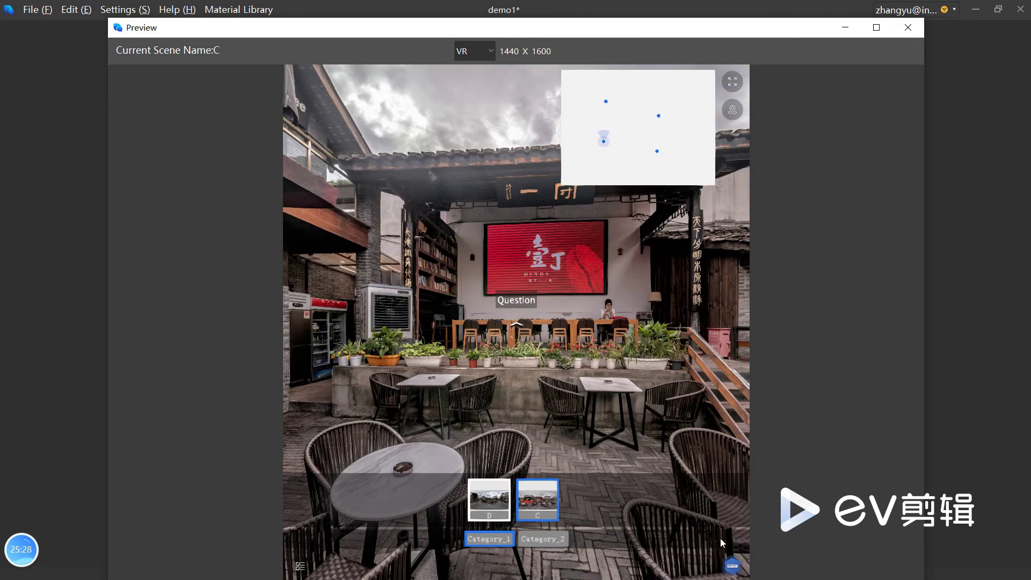
pyautogui.click(732, 566)
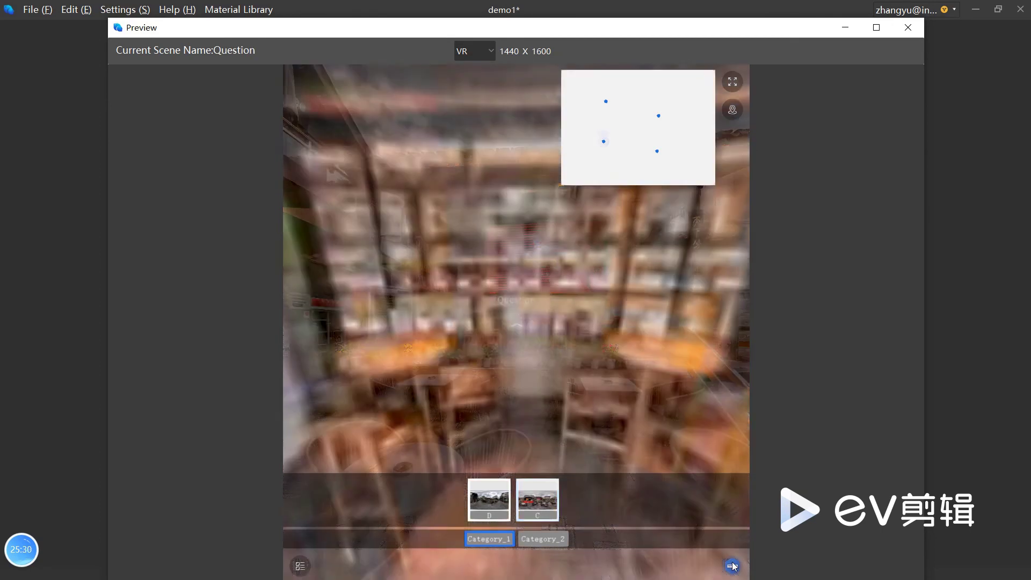
pyautogui.moveTo(545, 401); pyautogui.dragTo(778, 420)
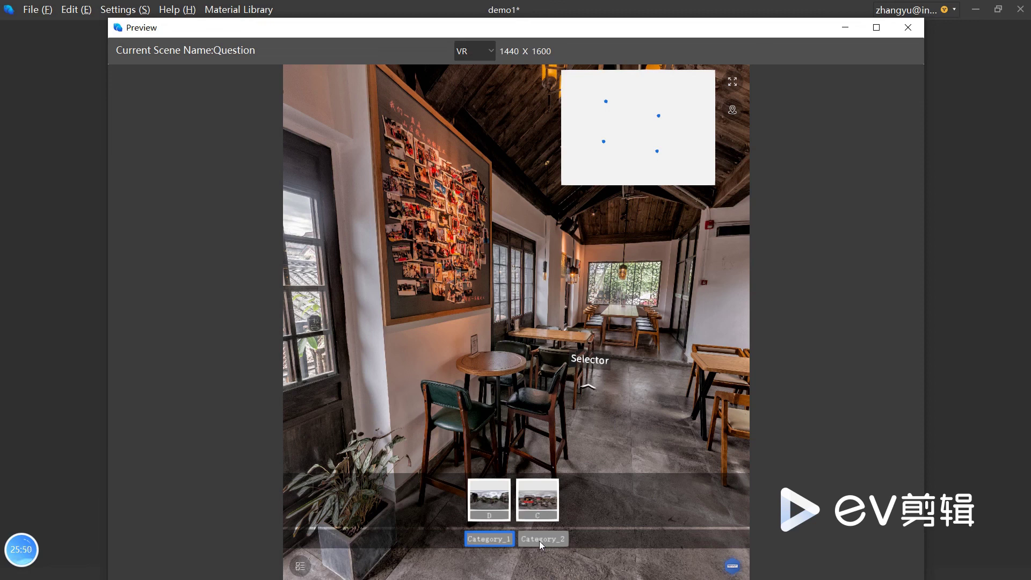
pyautogui.click(734, 567)
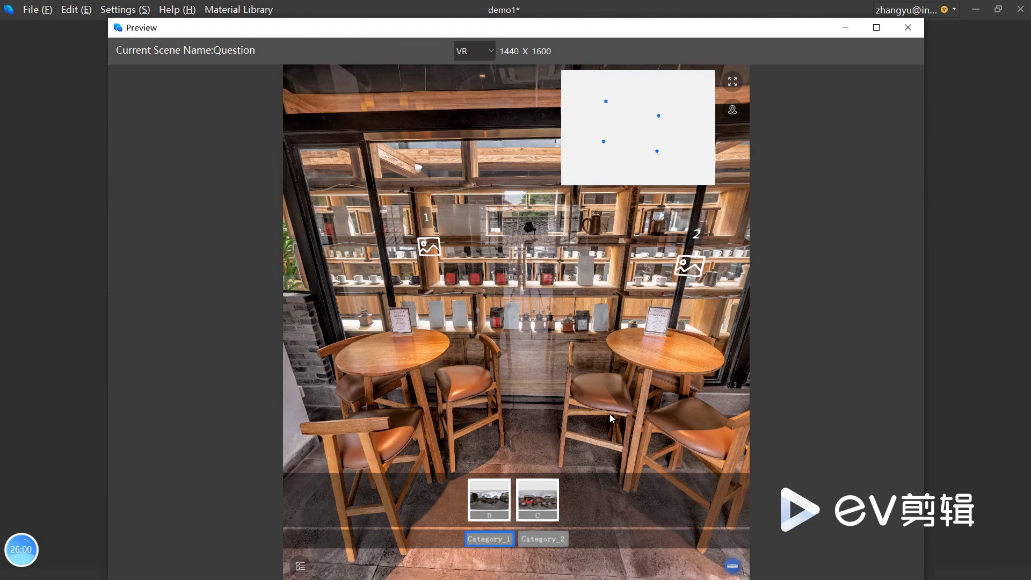
pyautogui.click(906, 28)
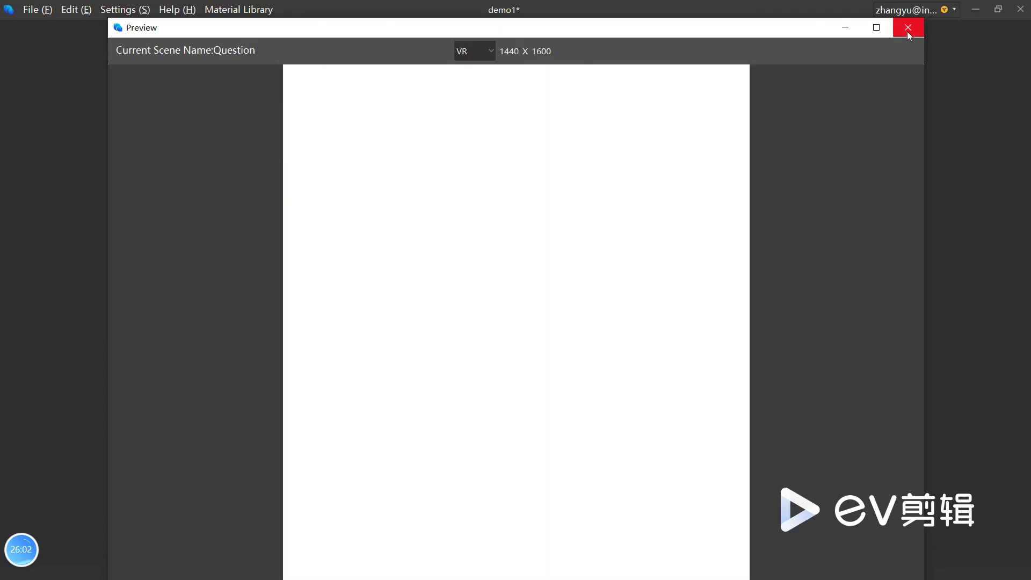
# - Set the project's global scene switch effect to Left to Right after trying Diagonal
pyautogui.click(52, 30)
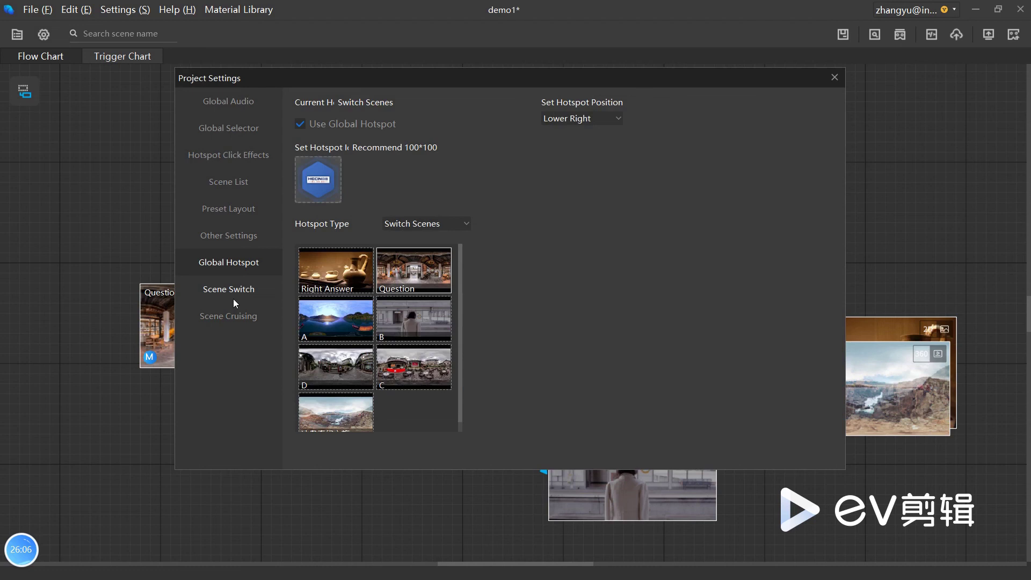
pyautogui.click(232, 289)
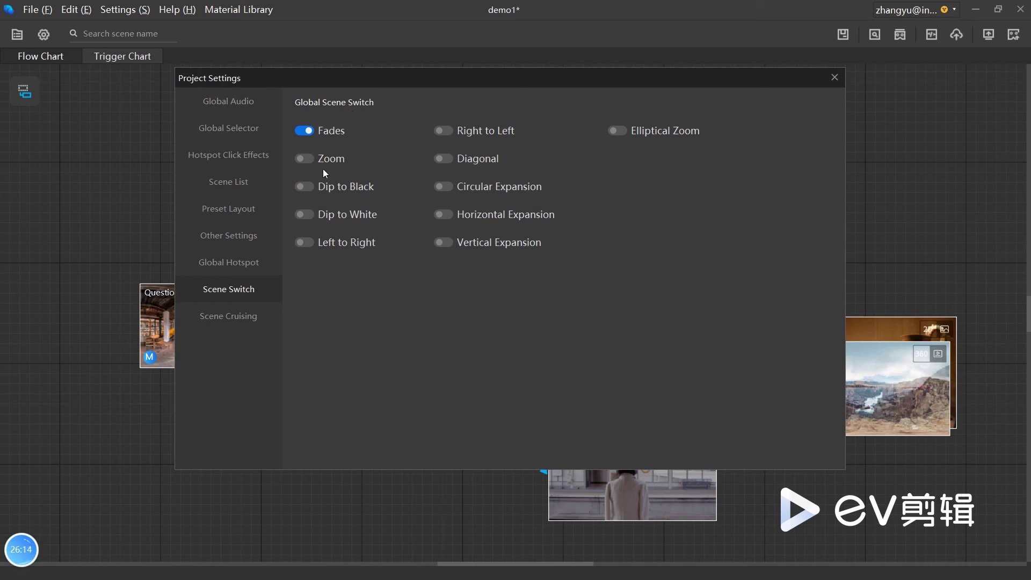
pyautogui.click(475, 164)
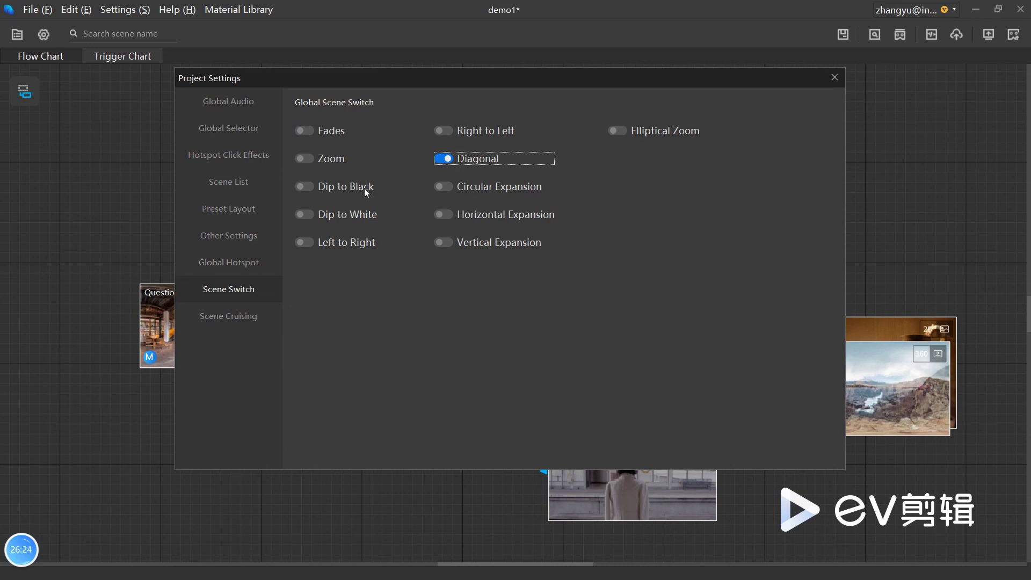
pyautogui.click(347, 239)
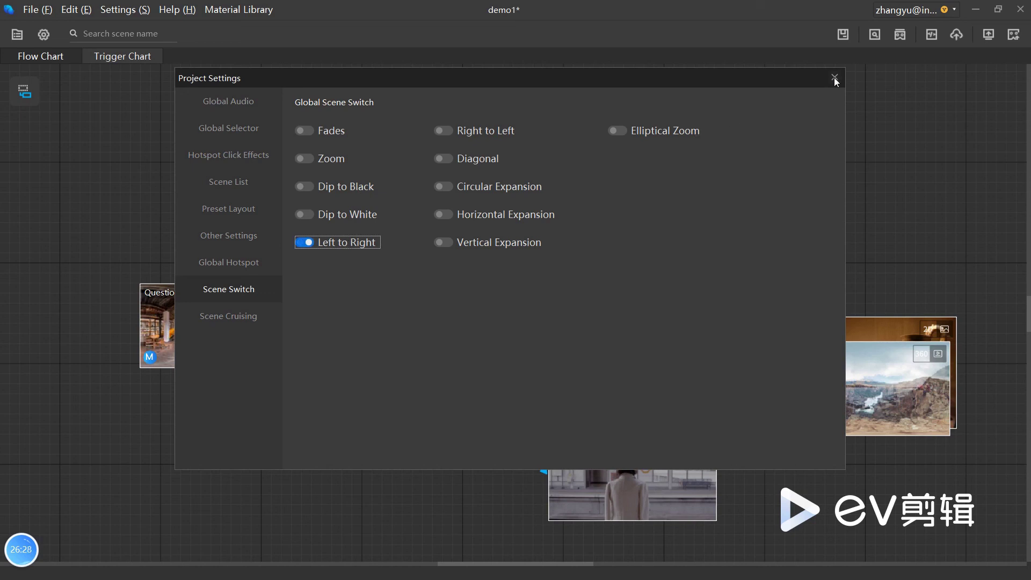
pyautogui.click(834, 78)
# - Preview the scene switch effect by going through scenes D, C and Question from the scene list categories
pyautogui.click(878, 34)
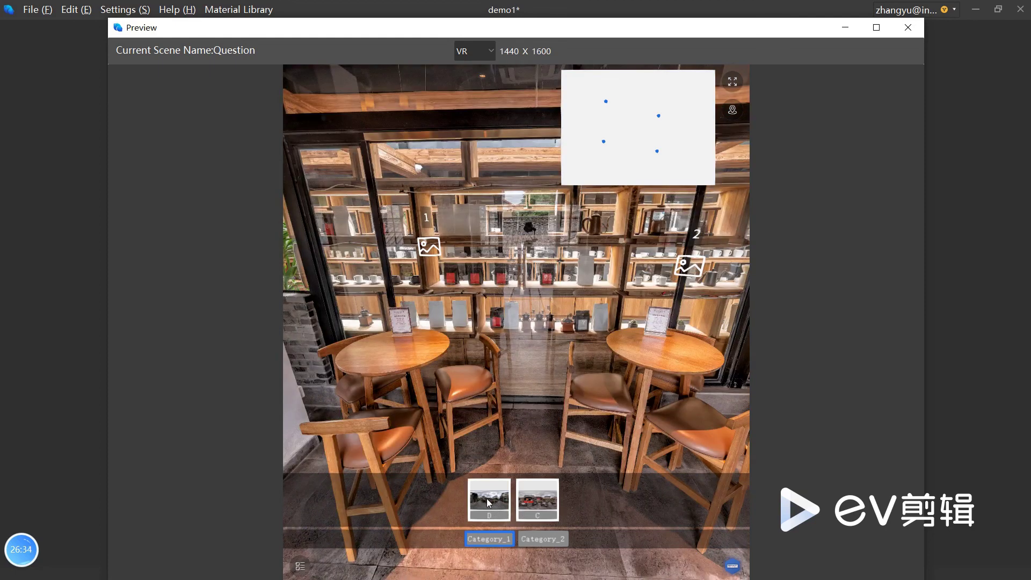
pyautogui.click(487, 498)
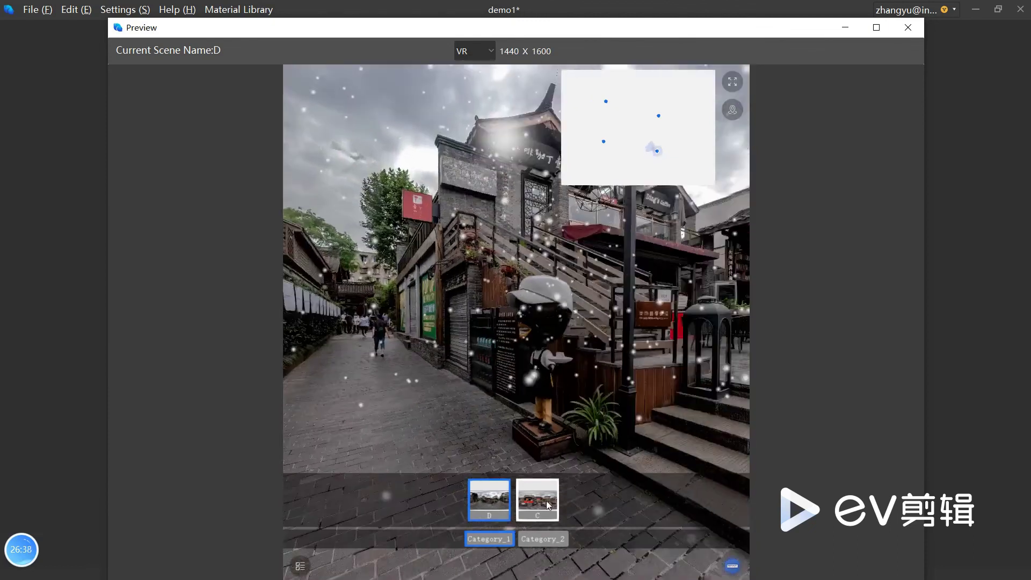
pyautogui.click(545, 500)
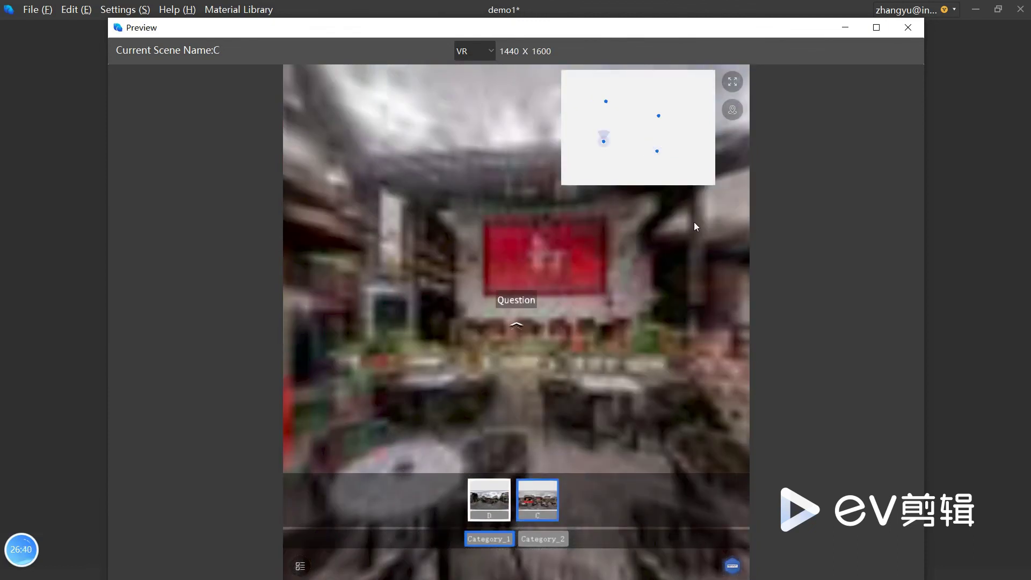
pyautogui.click(540, 539)
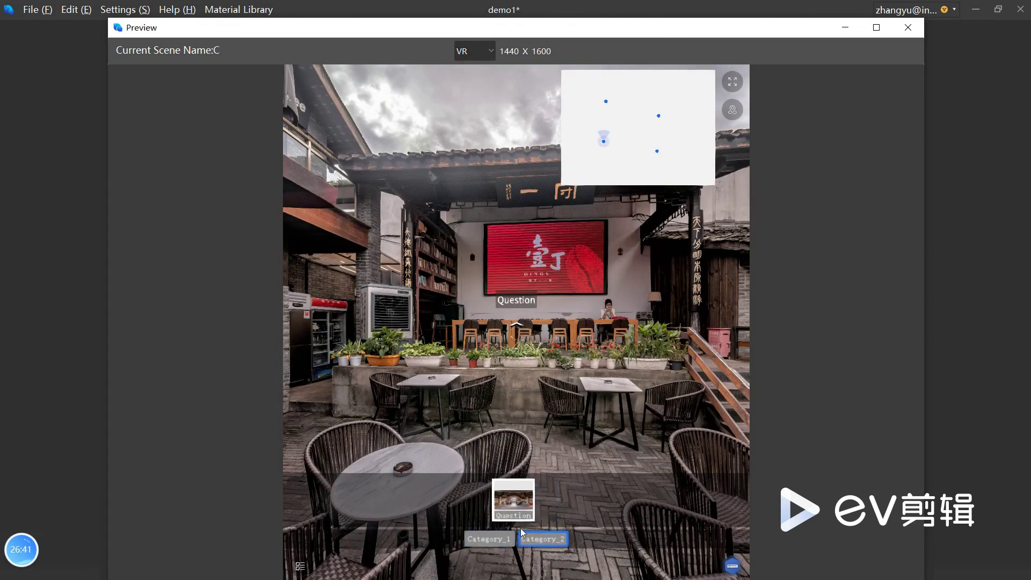
pyautogui.click(501, 501)
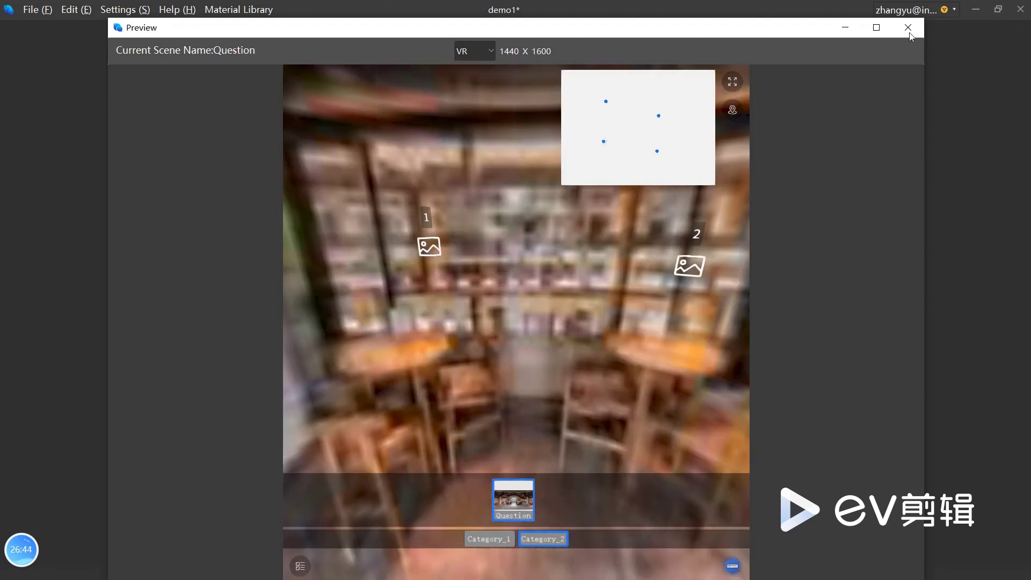
pyautogui.click(909, 29)
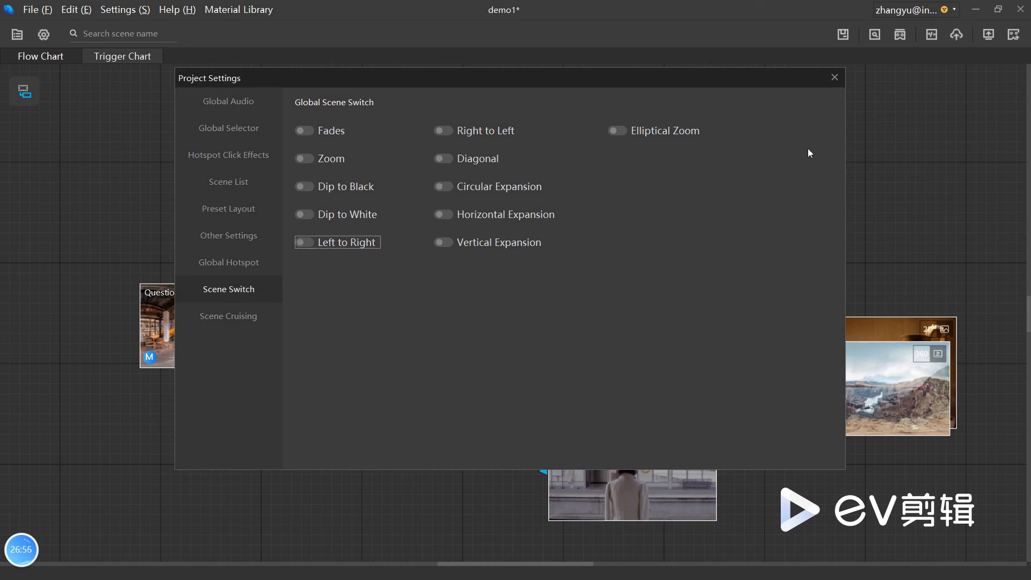
# - Turn off the Left to Right global scene switch and select the Question scene in the Flow Chart
pyautogui.click(833, 77)
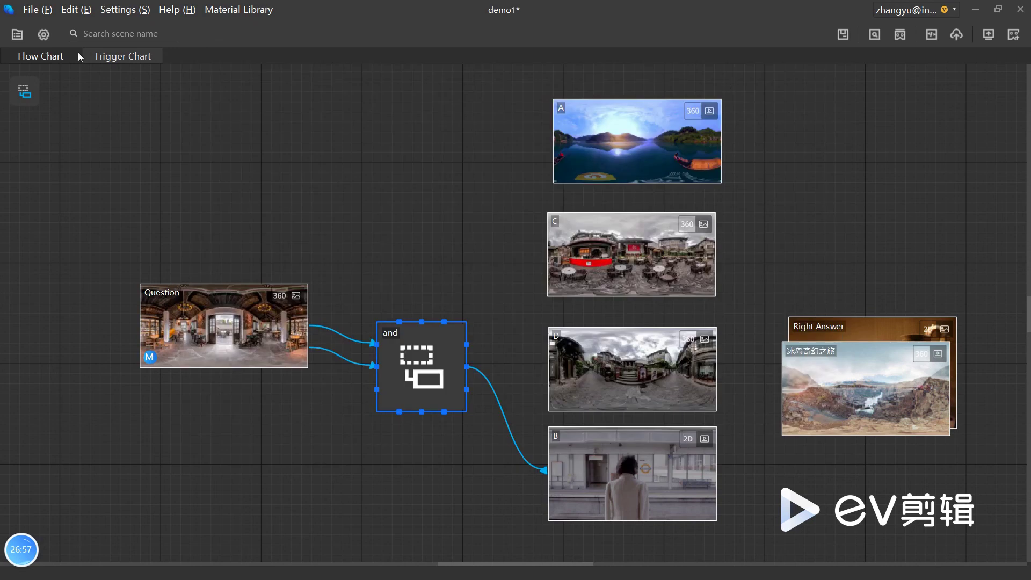
pyautogui.click(47, 58)
pyautogui.click(340, 308)
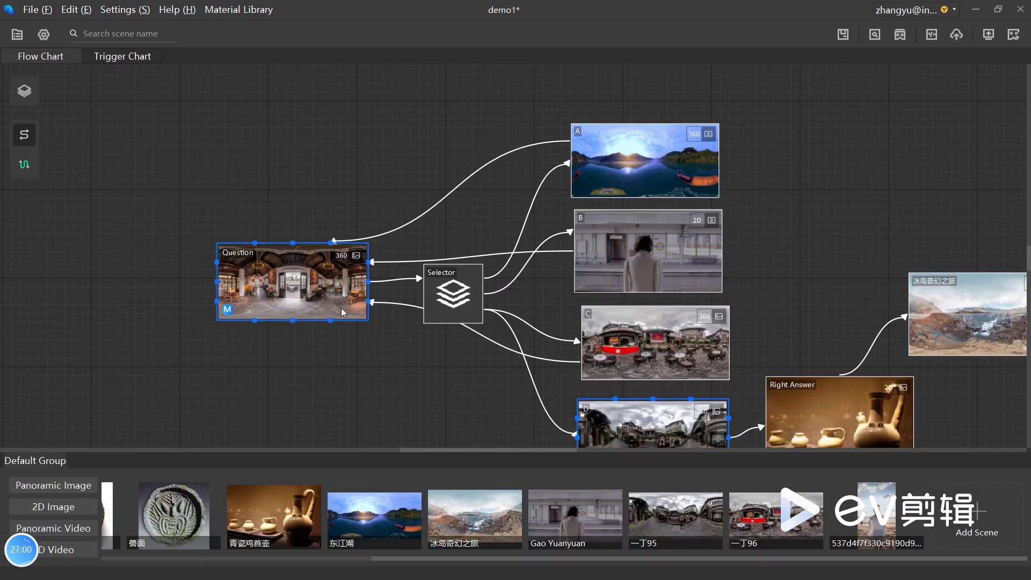